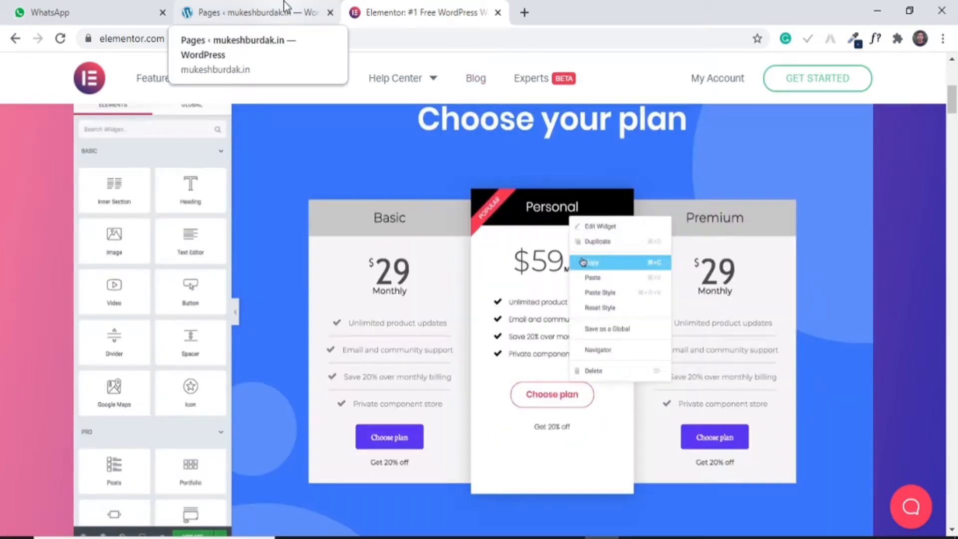
Switch to the WordPress Pages list and add a new page titled "elementor".
{"action": "left_click", "coordinate": [285, 7]}
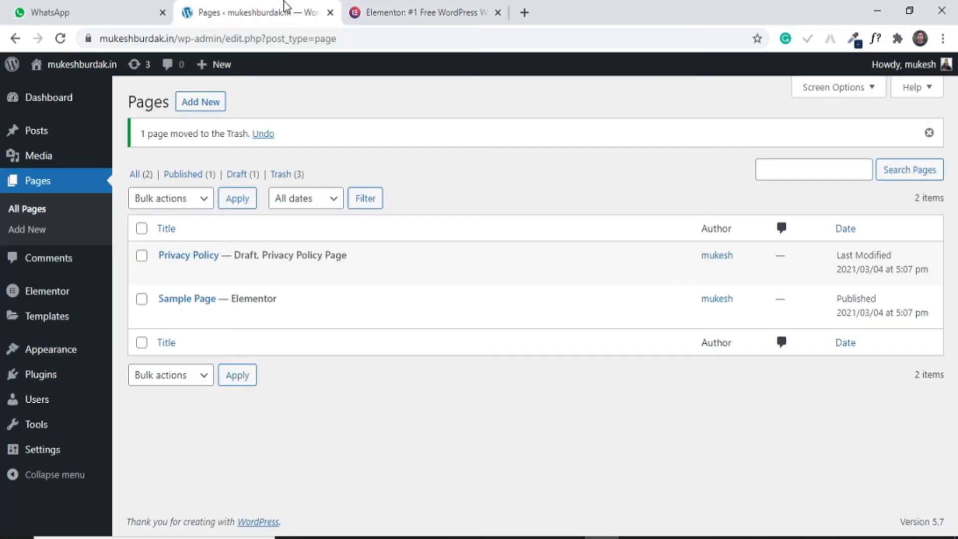
{"action": "left_click", "coordinate": [199, 102]}
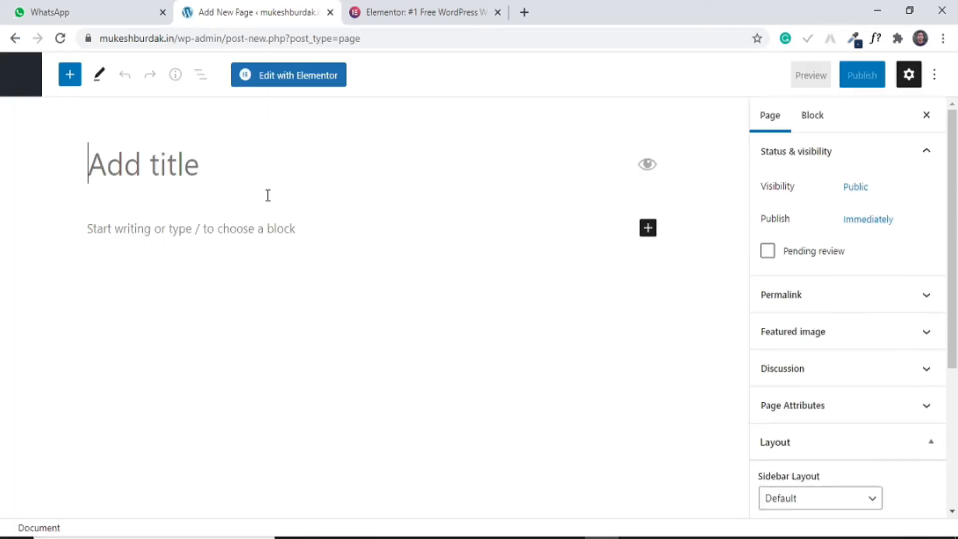
{"action": "type", "text": "elementor"}
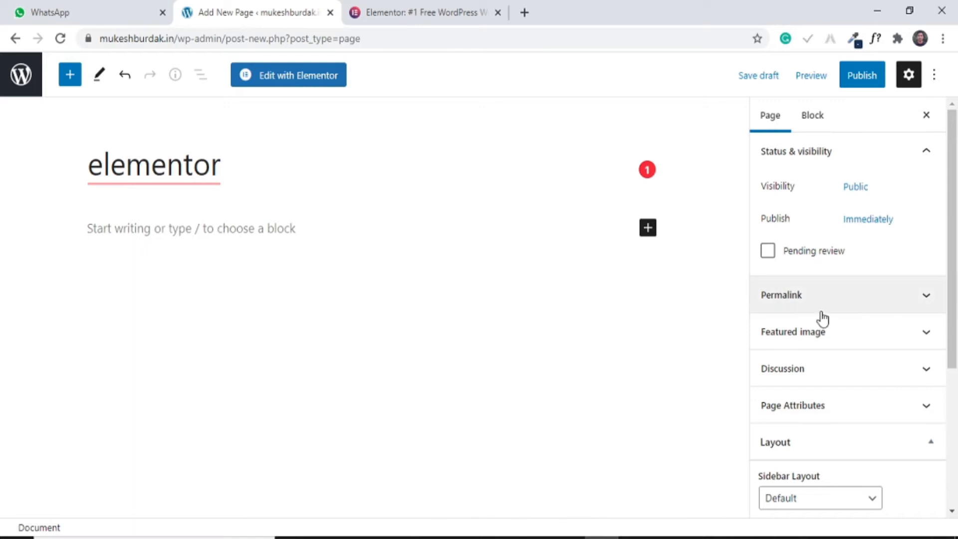
Review the page template choices, keep Default template, and collapse the Page Attributes and Layout settings.
{"action": "left_click", "coordinate": [826, 405]}
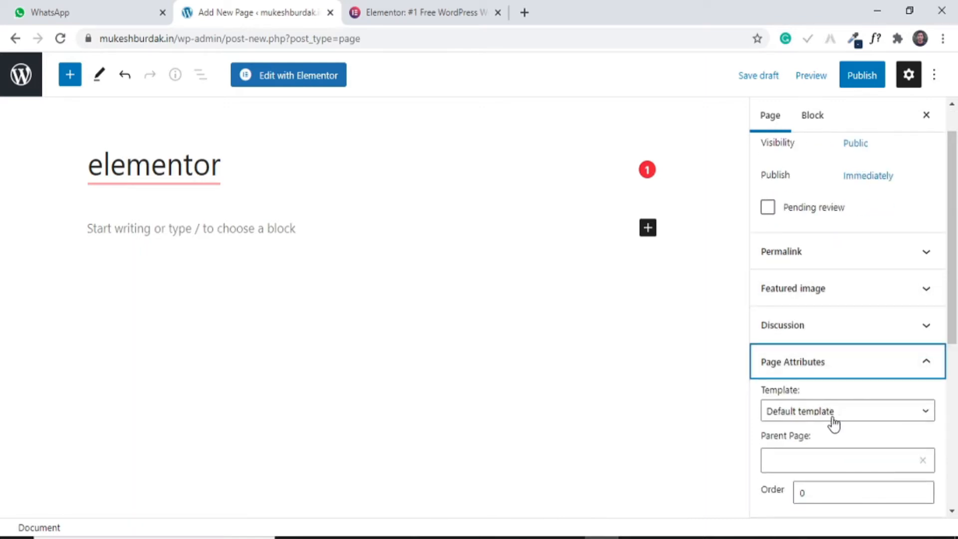
{"action": "left_click", "coordinate": [830, 413]}
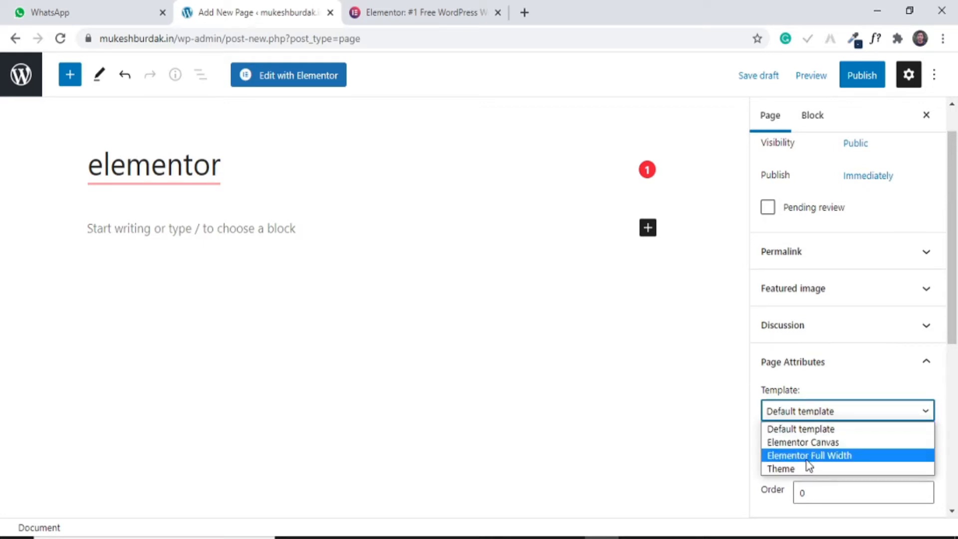
{"action": "left_click", "coordinate": [829, 432]}
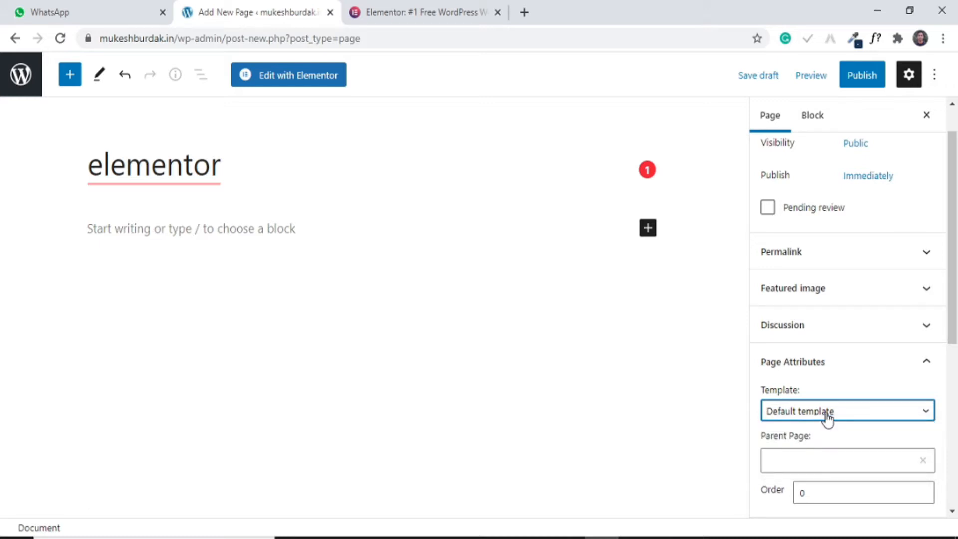
{"action": "left_click", "coordinate": [794, 368]}
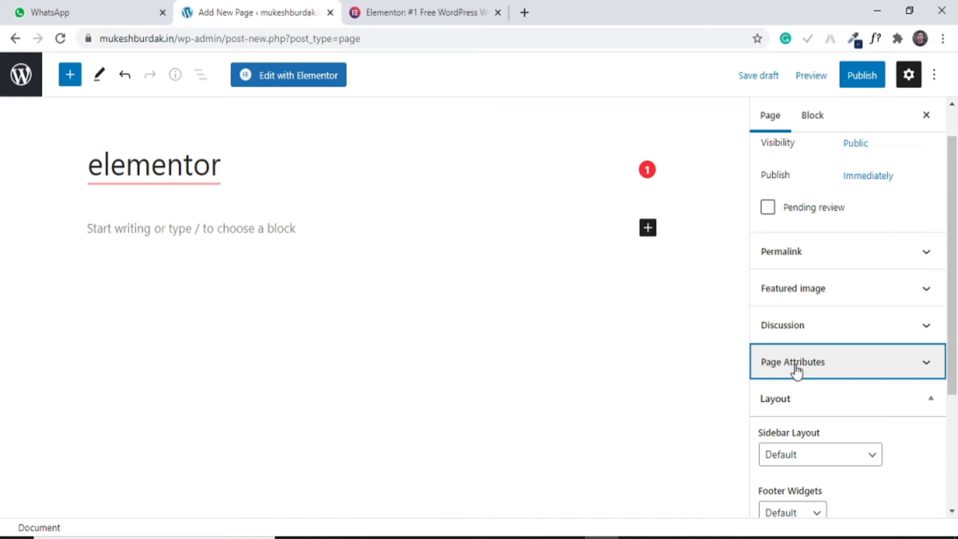
{"action": "left_click", "coordinate": [798, 402]}
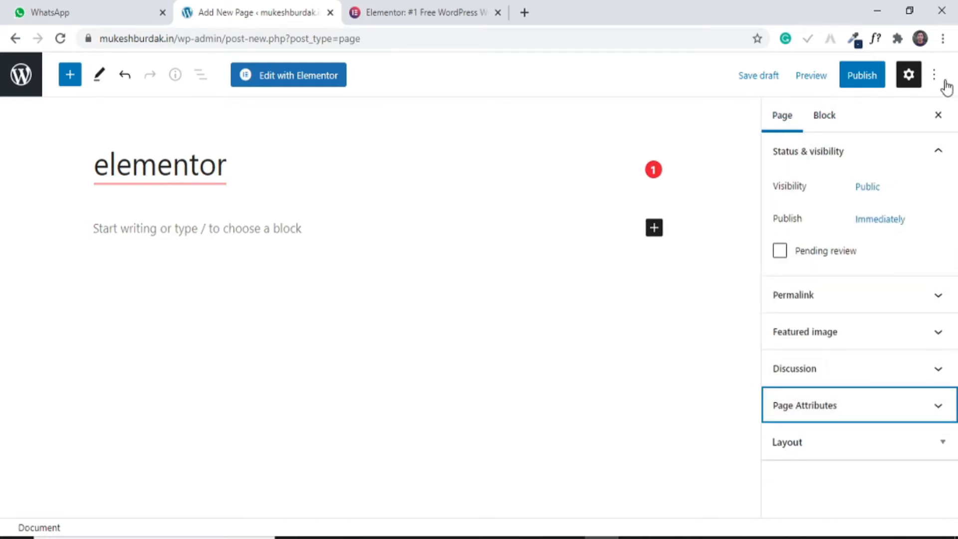
Publish the page and open it for editing with Elementor.
{"action": "left_click", "coordinate": [867, 79]}
{"action": "left_click", "coordinate": [844, 77]}
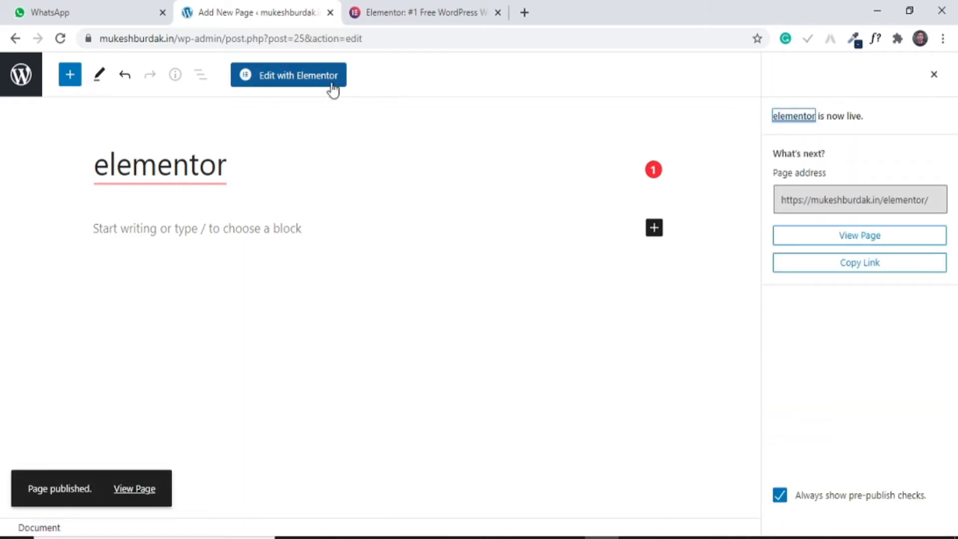
{"action": "left_click", "coordinate": [308, 79]}
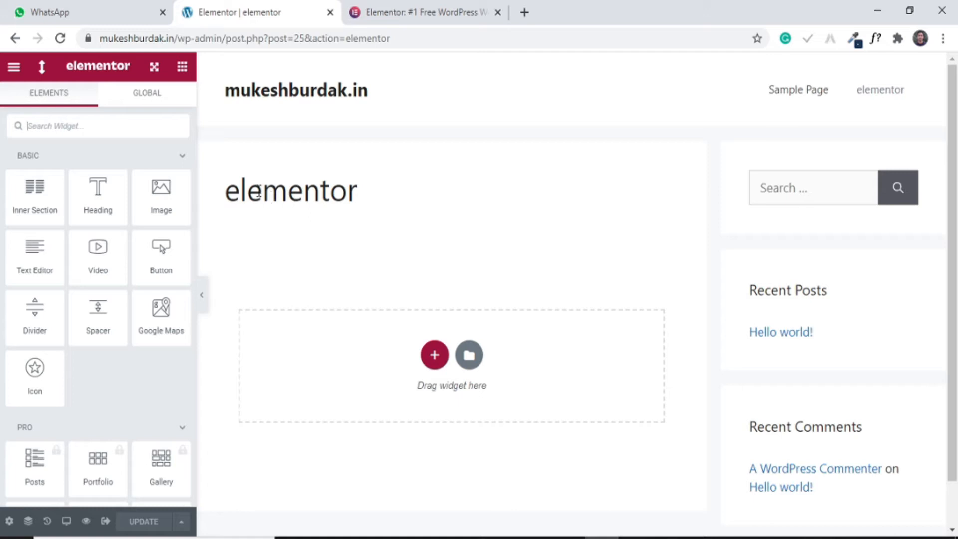
Hide the page title, set the page layout to Elementor Full Width, and update the page.
{"action": "left_click", "coordinate": [7, 523]}
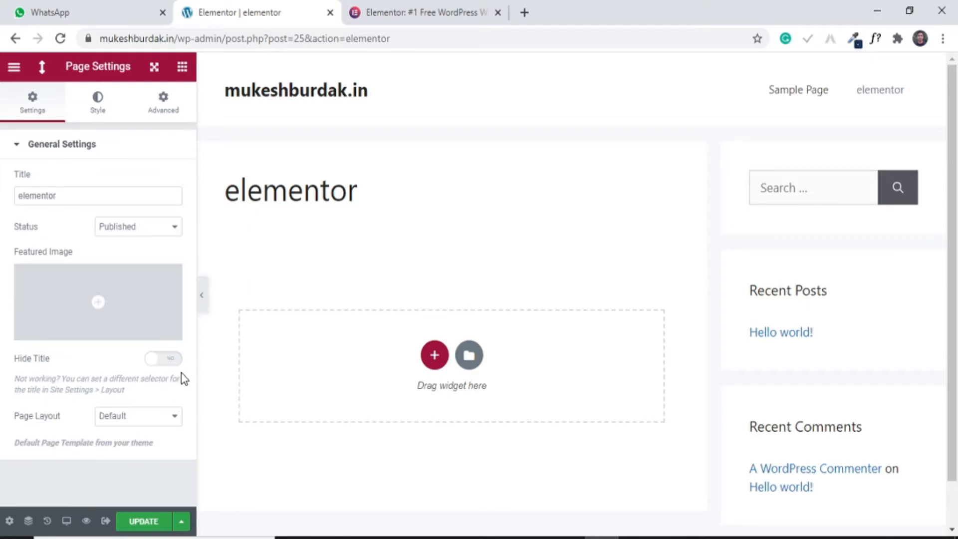
{"action": "left_click", "coordinate": [155, 360]}
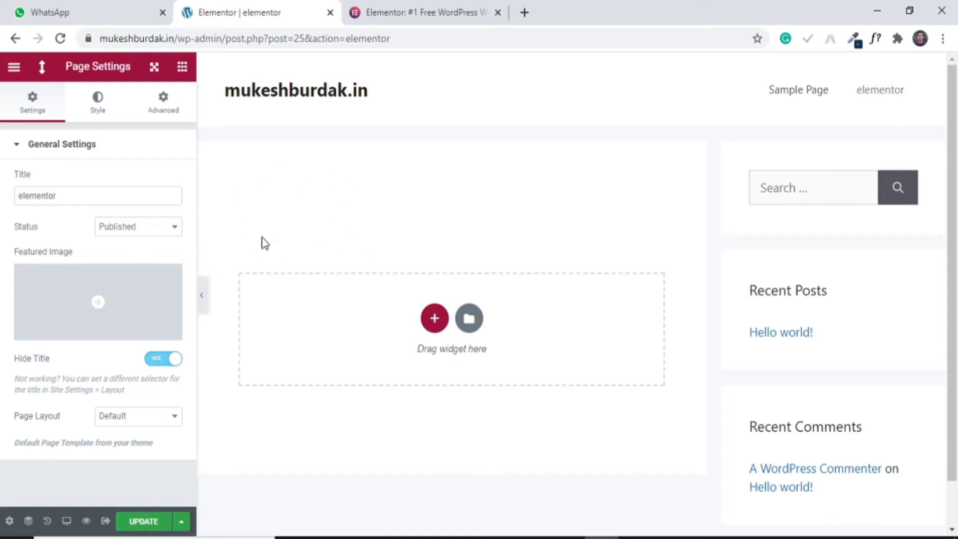
{"action": "left_click", "coordinate": [35, 113]}
{"action": "left_click", "coordinate": [145, 423]}
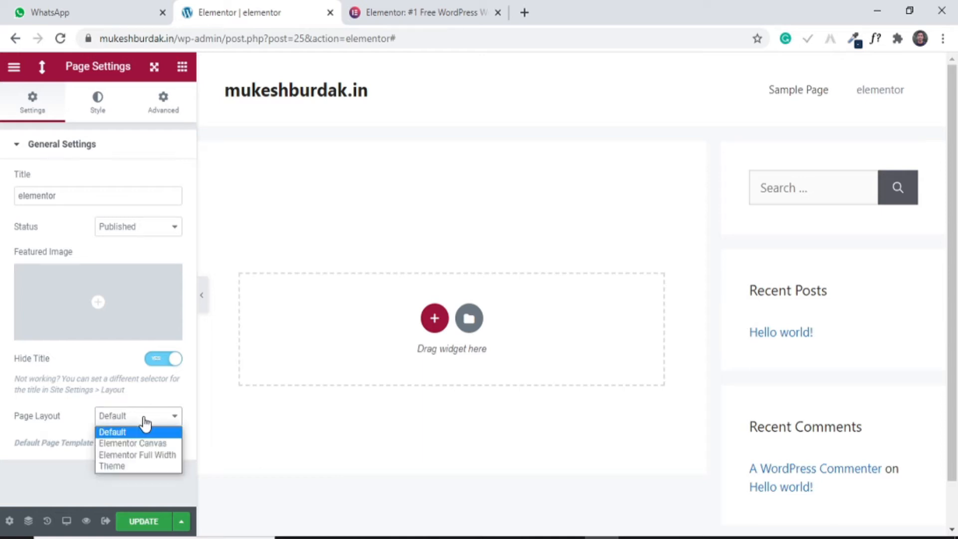
{"action": "left_click", "coordinate": [138, 455]}
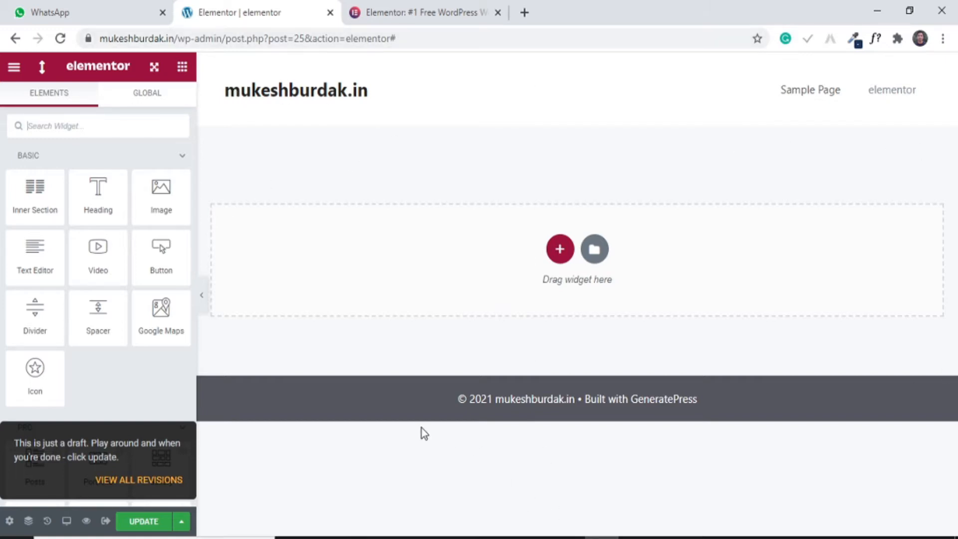
{"action": "left_click", "coordinate": [134, 522]}
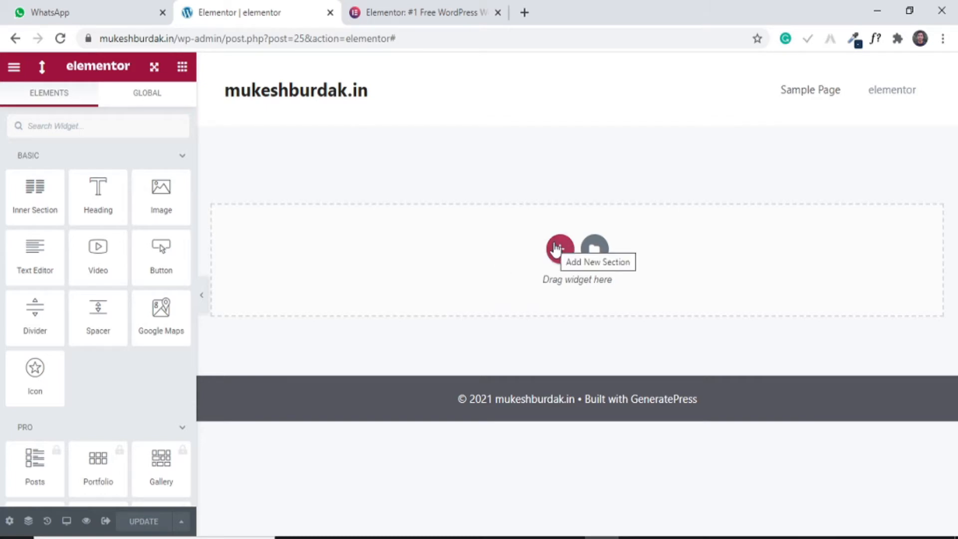
Try placing an Inner Section widget directly in the empty page area and delete the resulting section.
{"action": "left_click_drag", "start_coordinate": [30, 200], "coordinate": [498, 253]}
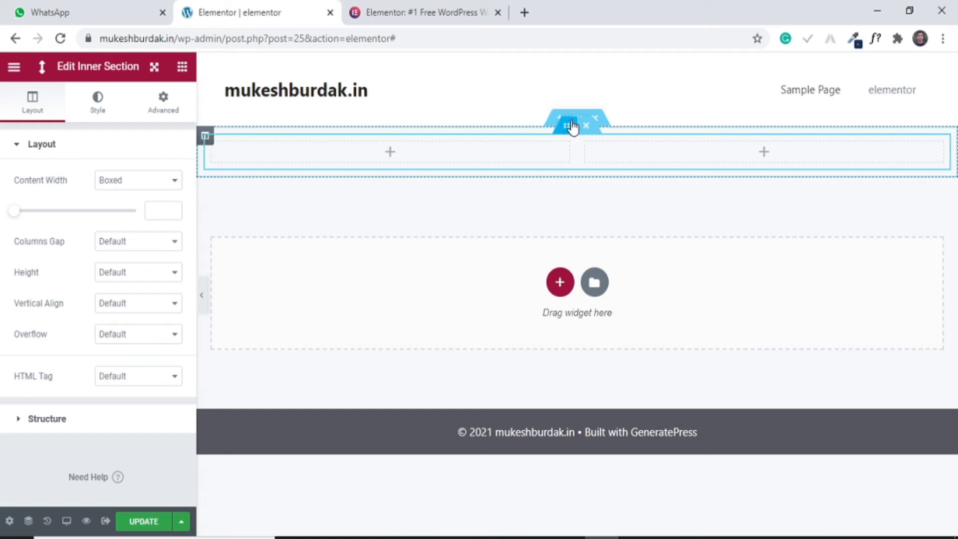
{"action": "left_click", "coordinate": [598, 122]}
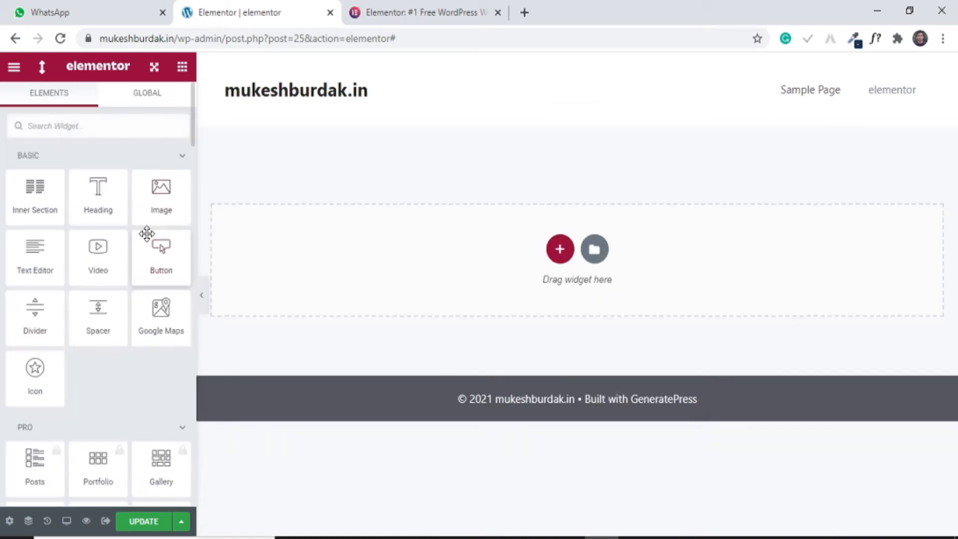
Add a new section with two equal columns and place an Inner Section widget in its first column.
{"action": "left_click", "coordinate": [562, 251]}
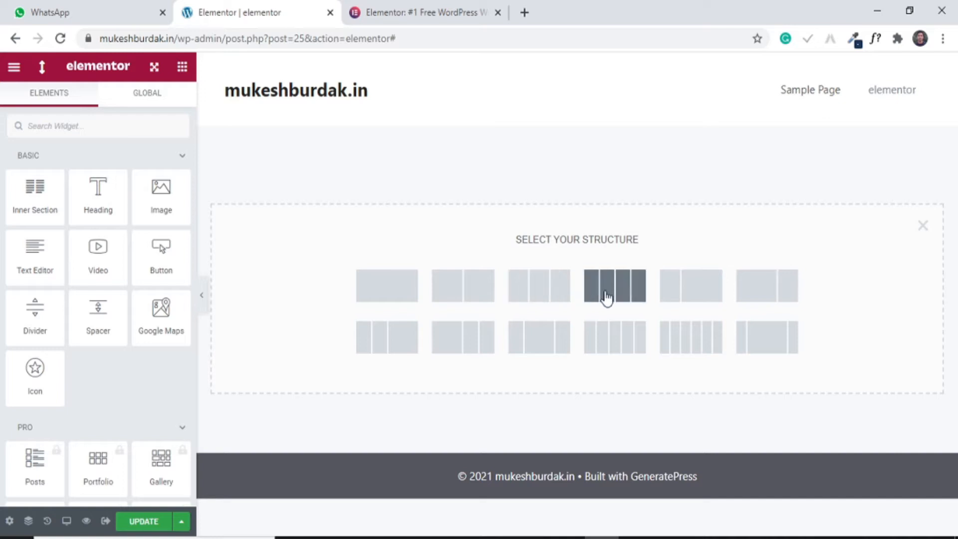
{"action": "left_click", "coordinate": [461, 295]}
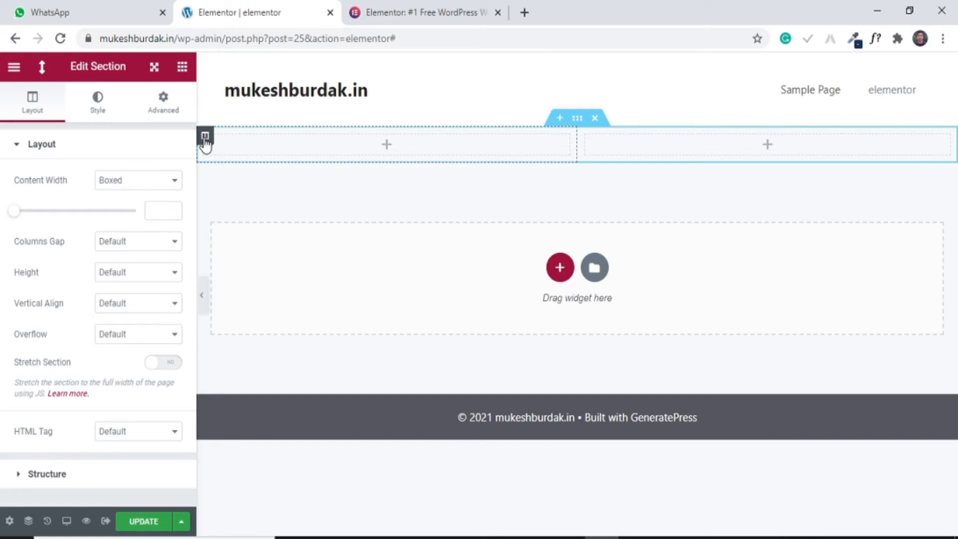
{"action": "left_click", "coordinate": [205, 138]}
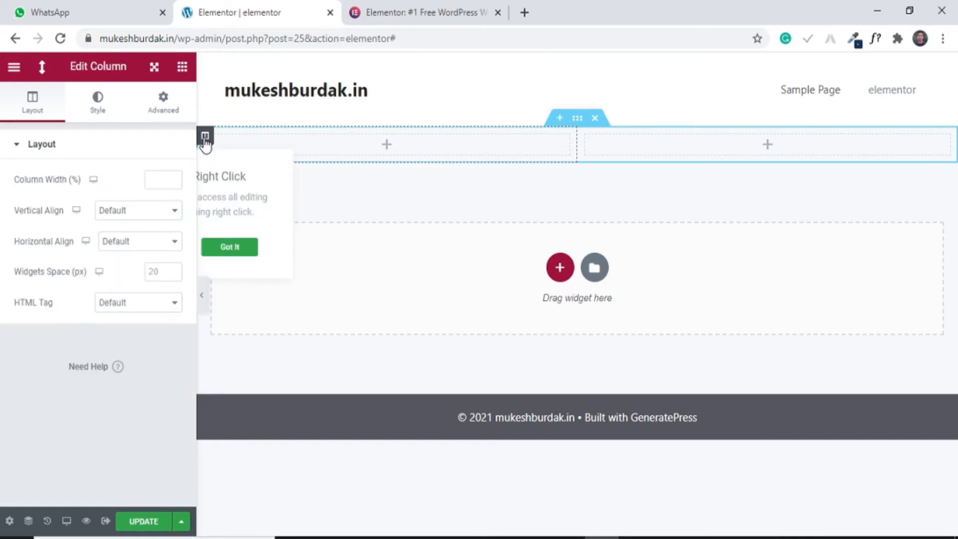
{"action": "left_click", "coordinate": [328, 145]}
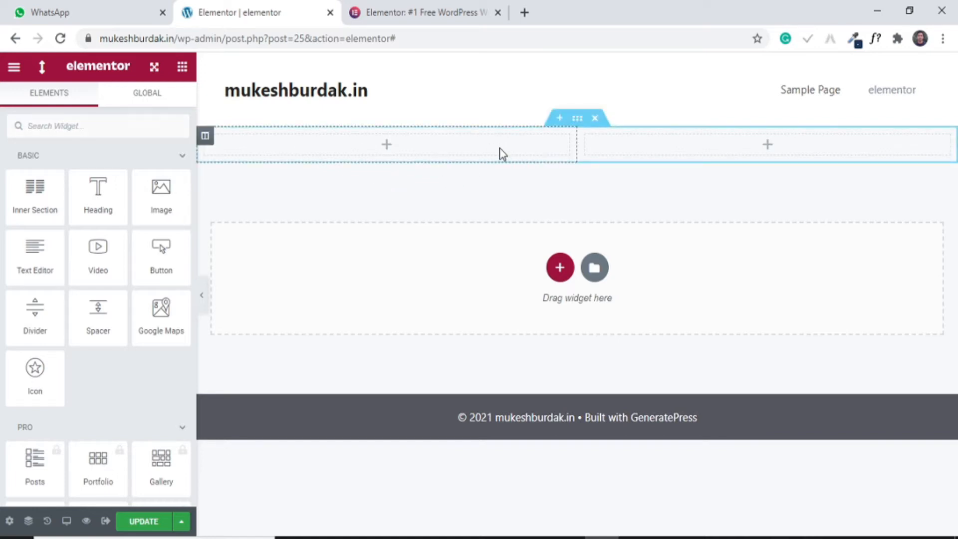
{"action": "left_click_drag", "start_coordinate": [34, 199], "coordinate": [362, 162]}
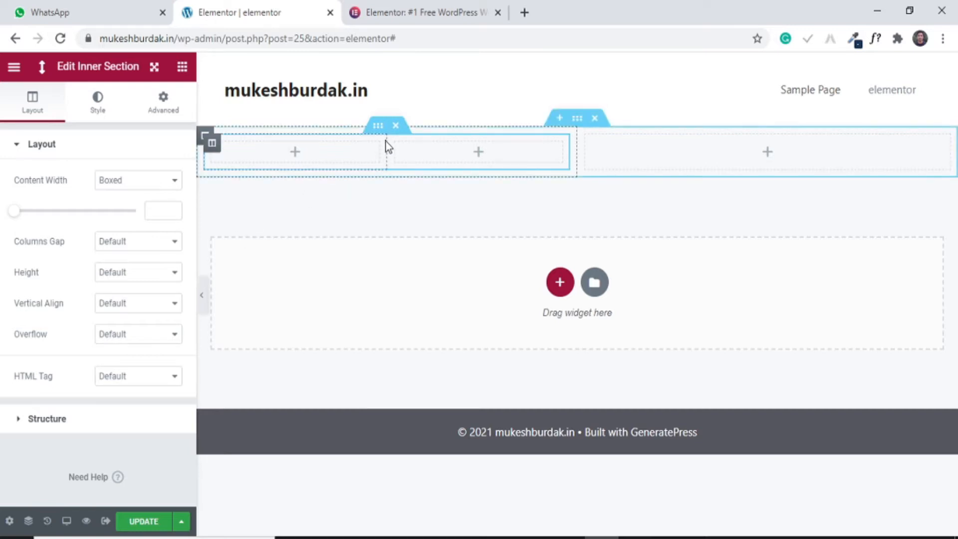
Duplicate the last column of the inner section twice to make four inner columns.
{"action": "right_click", "coordinate": [399, 146]}
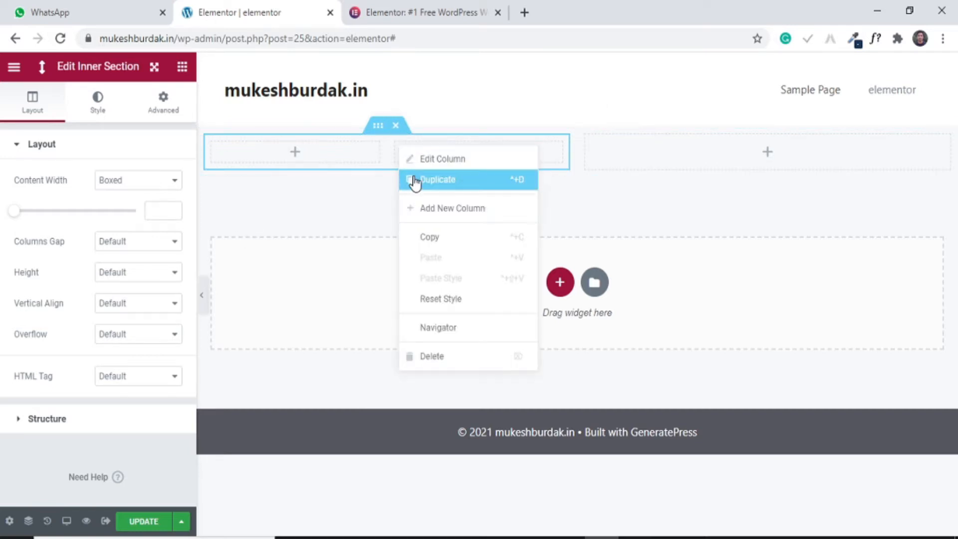
{"action": "left_click", "coordinate": [414, 180]}
{"action": "right_click", "coordinate": [456, 146]}
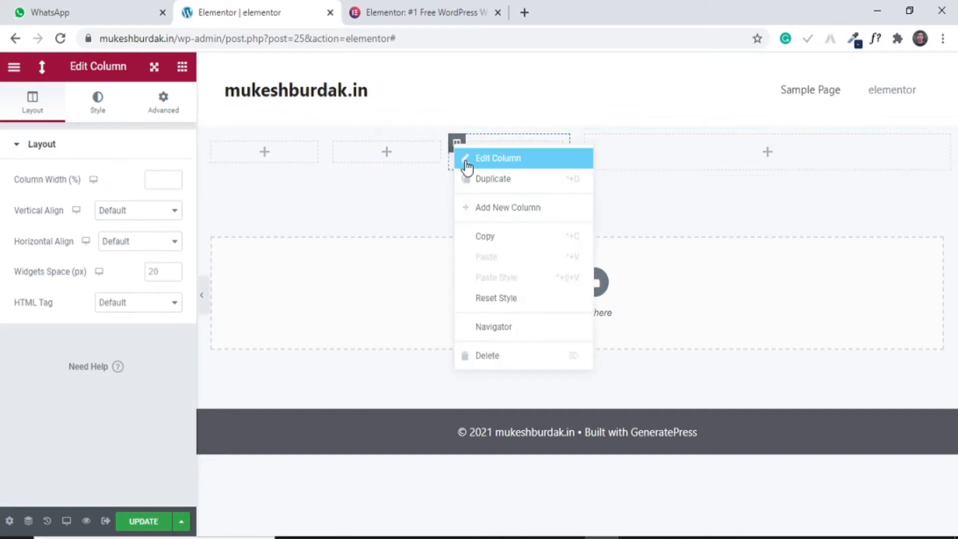
{"action": "left_click", "coordinate": [472, 180]}
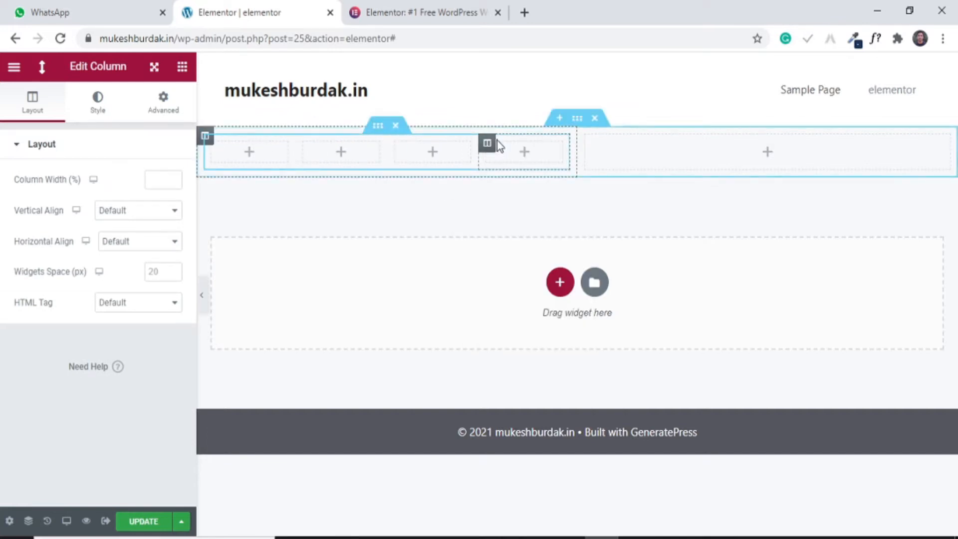
Delete the two extra columns from the inner section.
{"action": "right_click", "coordinate": [397, 144]}
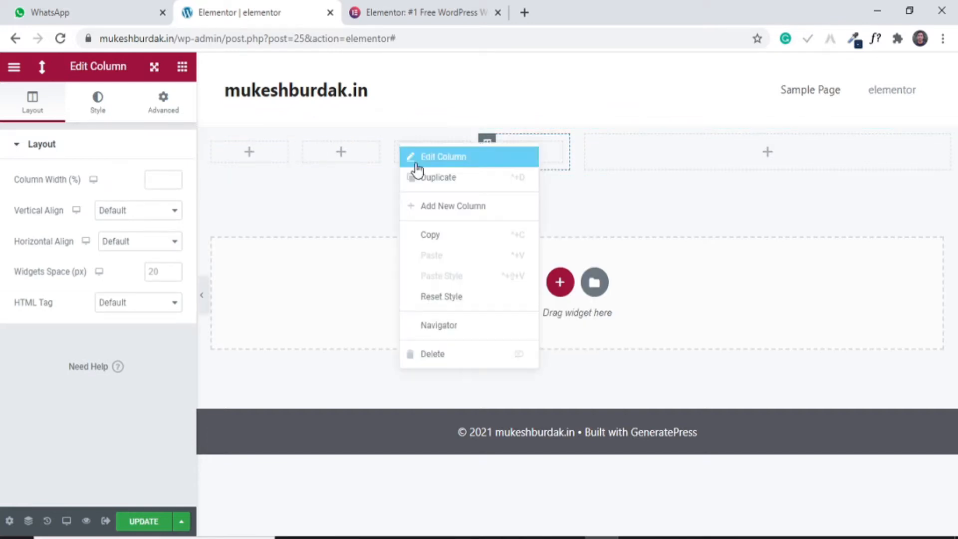
{"action": "left_click", "coordinate": [435, 364]}
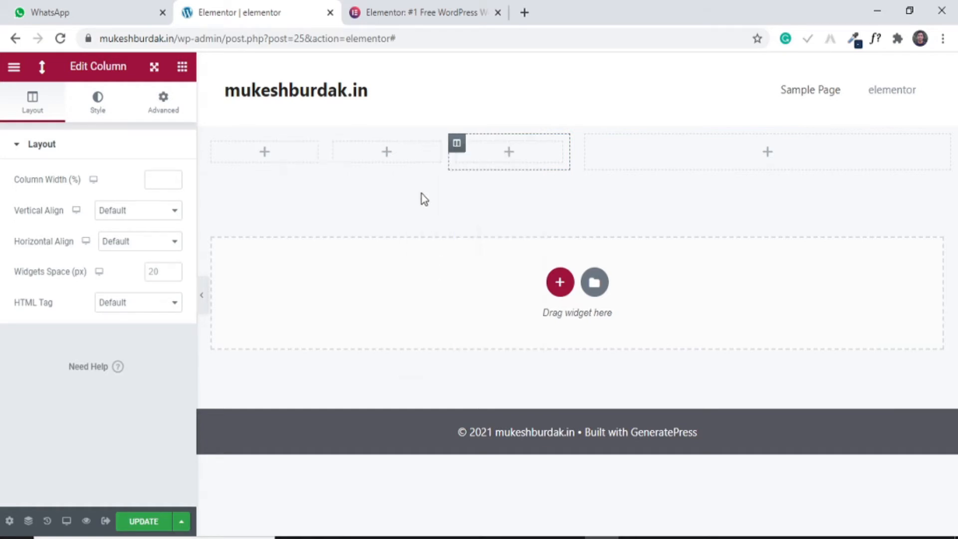
{"action": "right_click", "coordinate": [460, 145]}
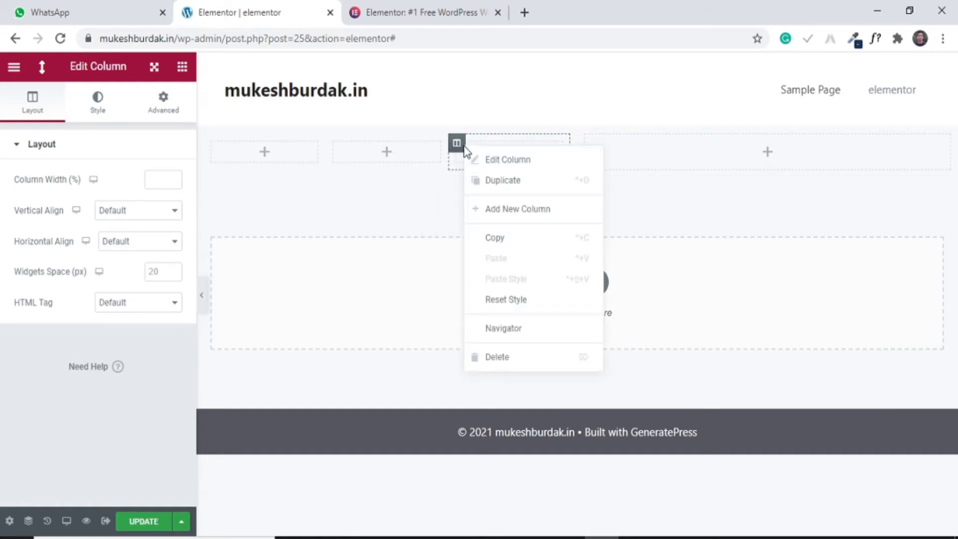
{"action": "left_click", "coordinate": [475, 358]}
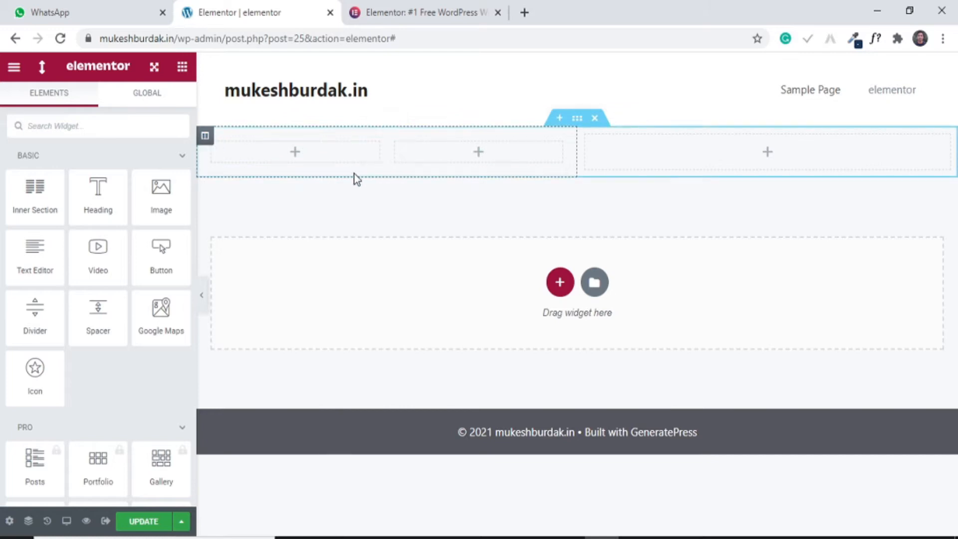
Place a second Inner Section widget below the existing one in the first column.
{"action": "left_click_drag", "start_coordinate": [61, 217], "coordinate": [363, 205]}
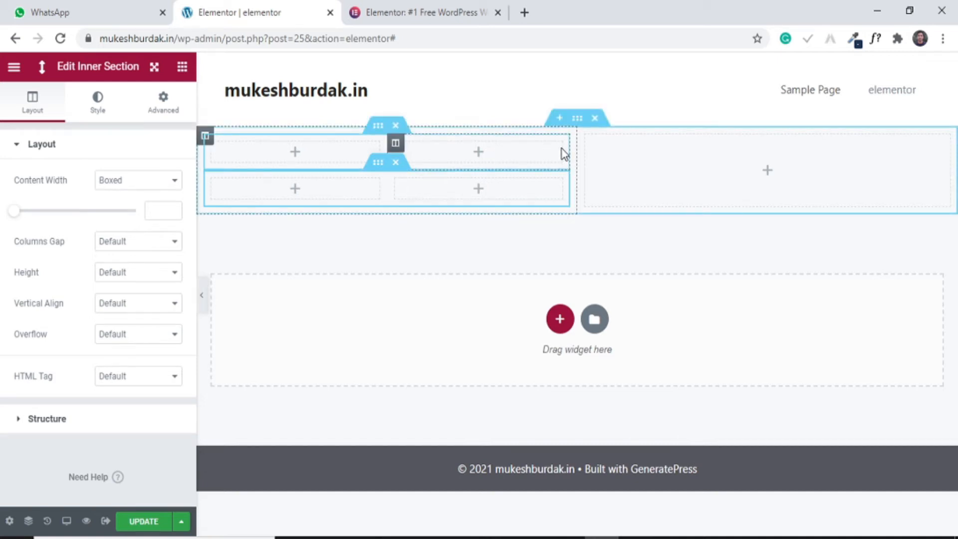
{"action": "left_click", "coordinate": [327, 152]}
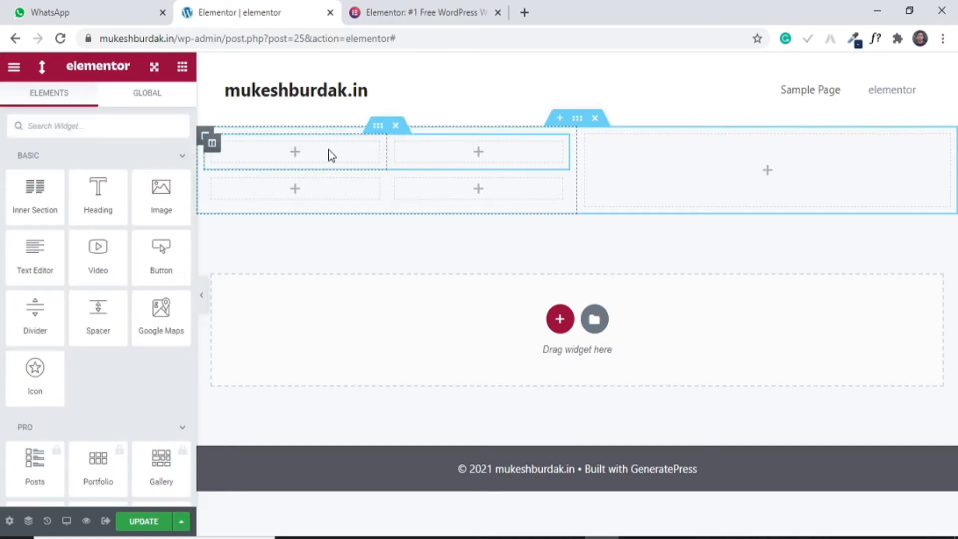
Open the outer section's settings, dismiss the right-click tip, and view the section's structure in the Navigator, collapsing its tree.
{"action": "left_click", "coordinate": [577, 120]}
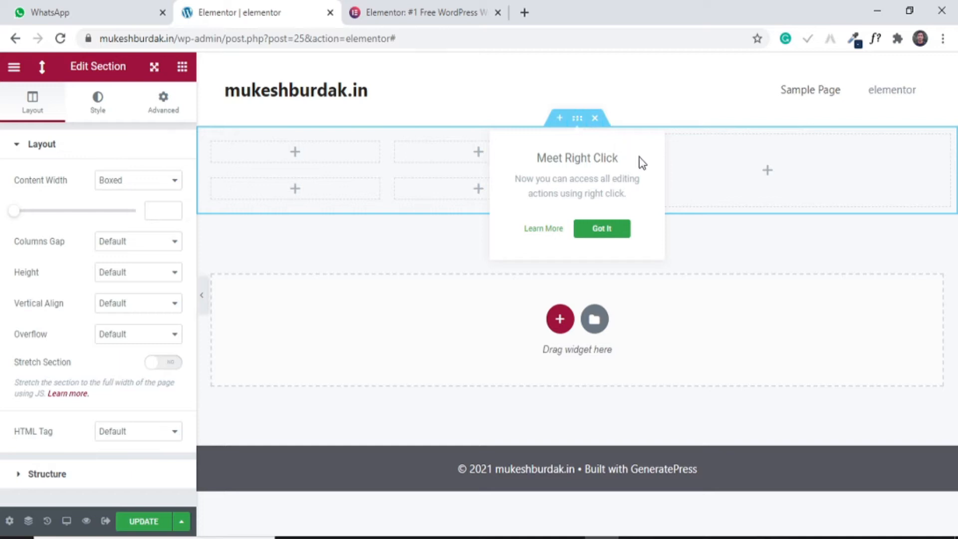
{"action": "left_click", "coordinate": [619, 229]}
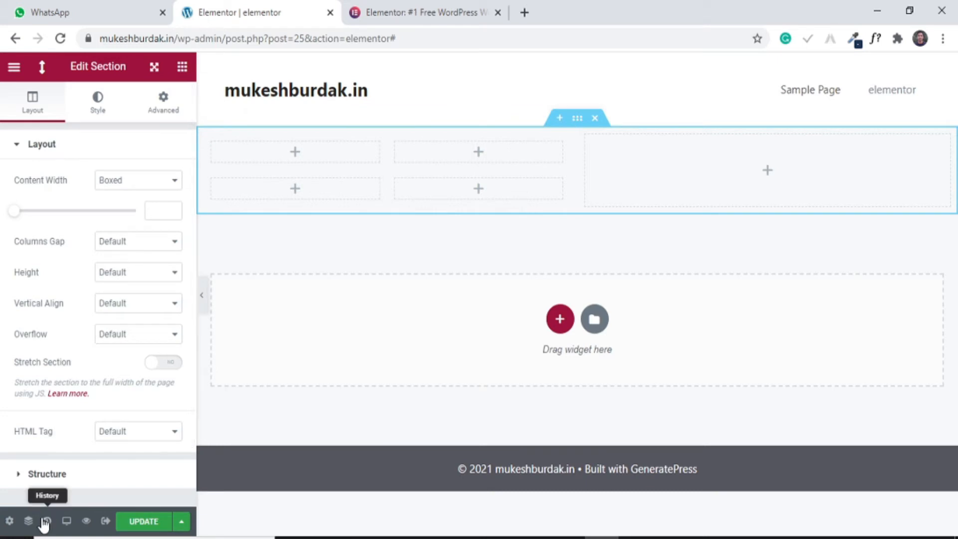
{"action": "left_click", "coordinate": [29, 521]}
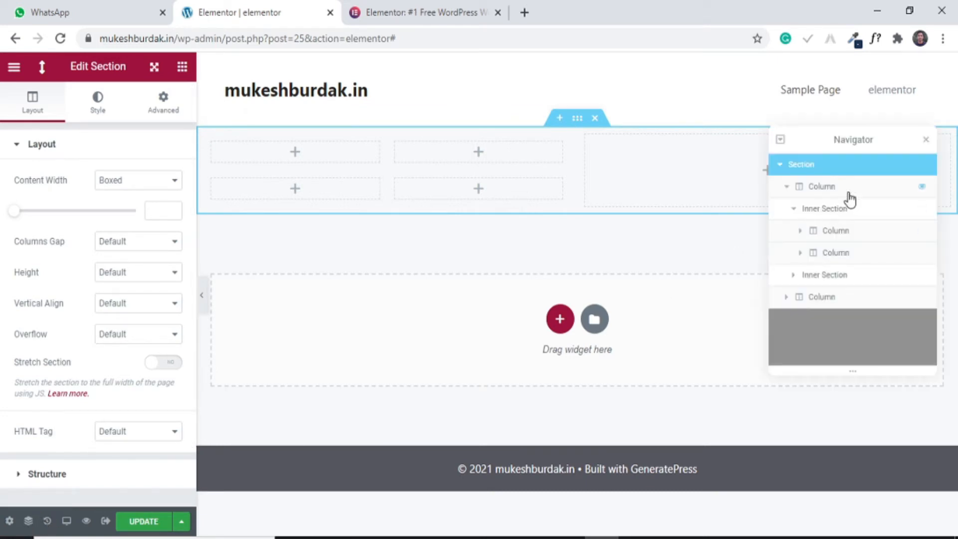
{"action": "left_click", "coordinate": [779, 164]}
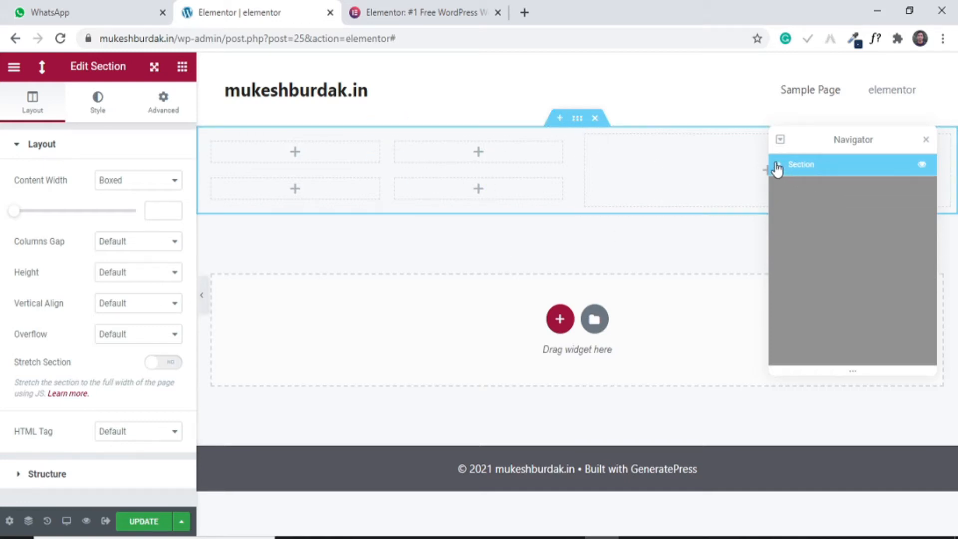
Expand the section's tree in the Navigator to examine its columns and both inner sections, and move the Navigator clear of the section.
{"action": "left_click", "coordinate": [780, 168]}
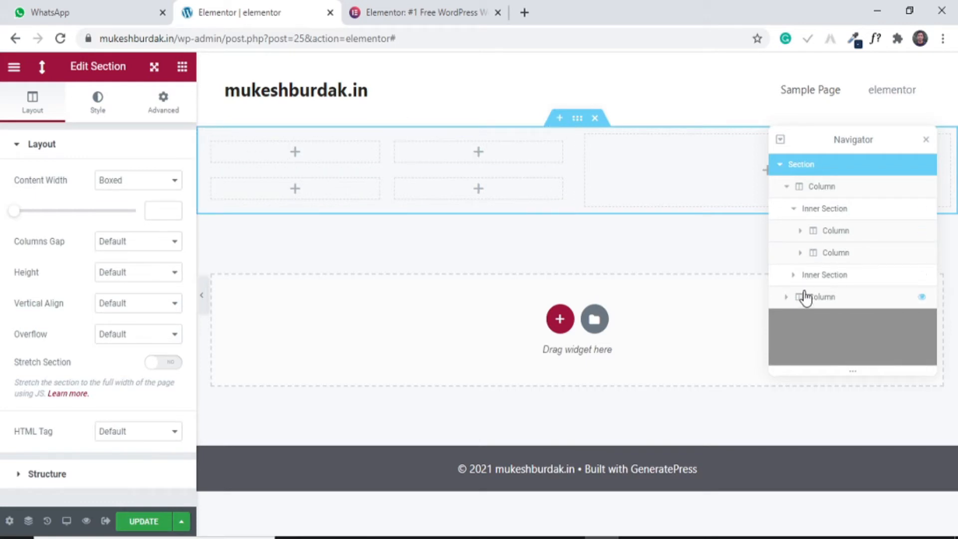
{"action": "left_click", "coordinate": [794, 275]}
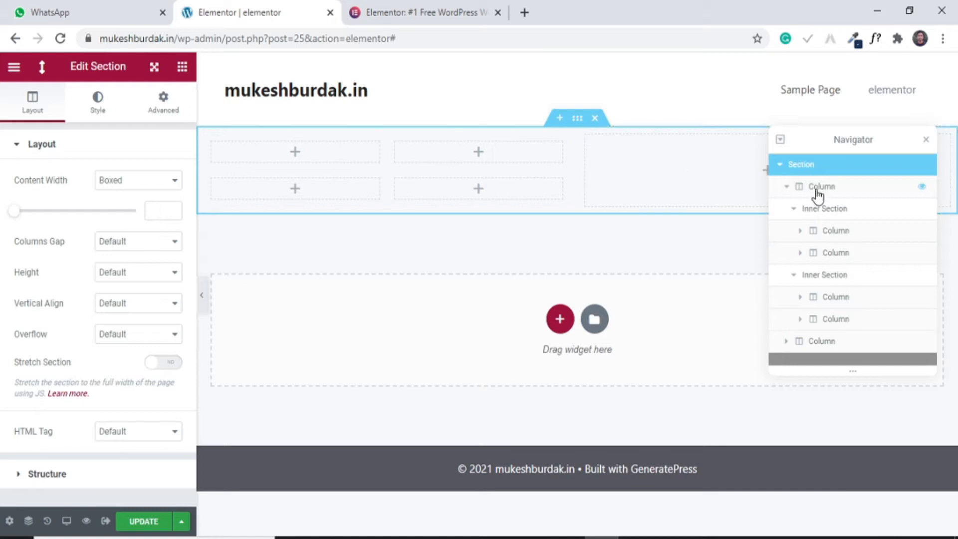
{"action": "left_click", "coordinate": [667, 150]}
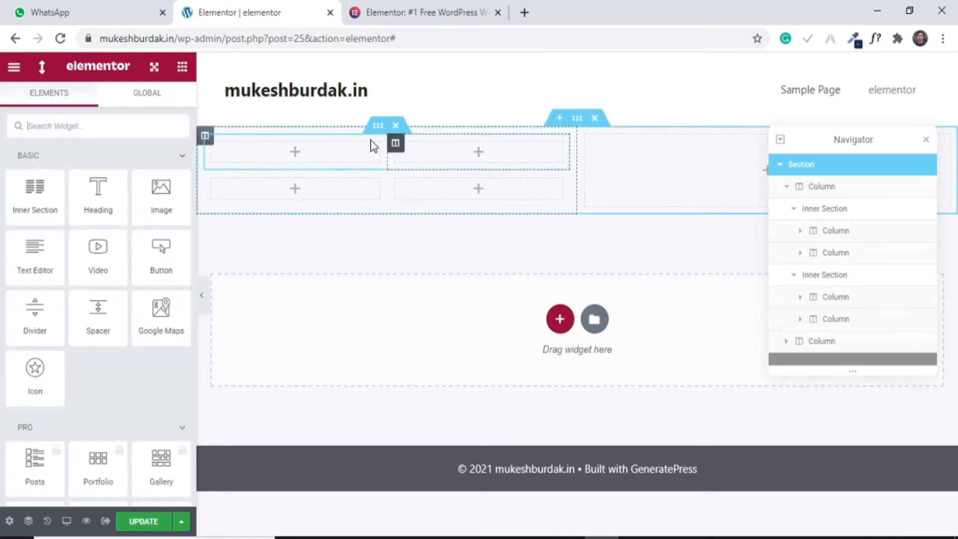
{"action": "left_click", "coordinate": [577, 125]}
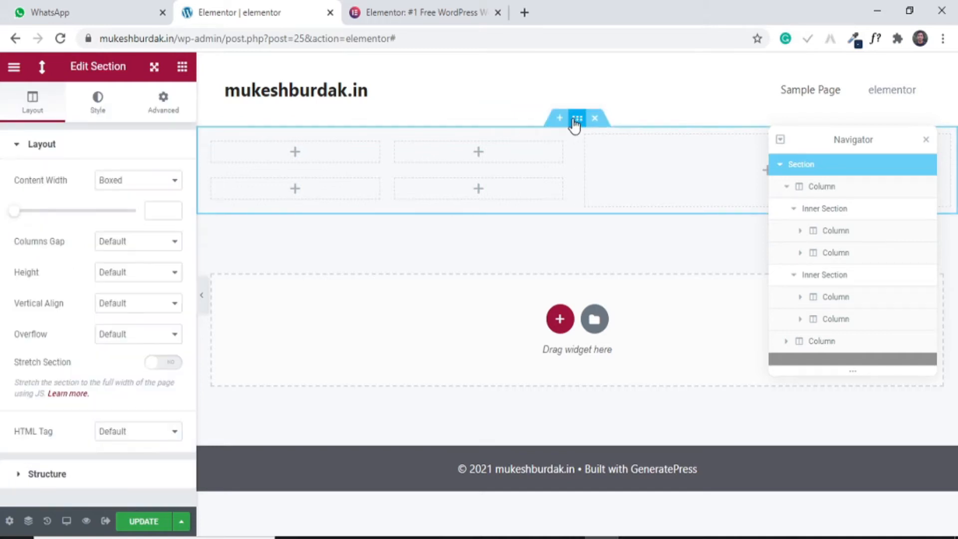
{"action": "left_click_drag", "start_coordinate": [844, 147], "coordinate": [601, 291]}
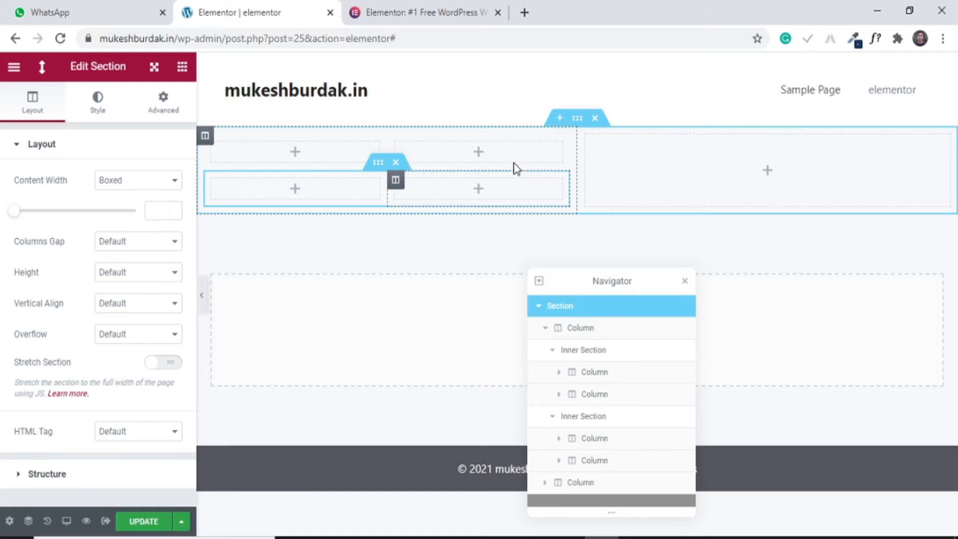
Add a Button widget to the first column and a Text Editor widget to the second column of the upper inner section.
{"action": "left_click", "coordinate": [345, 159]}
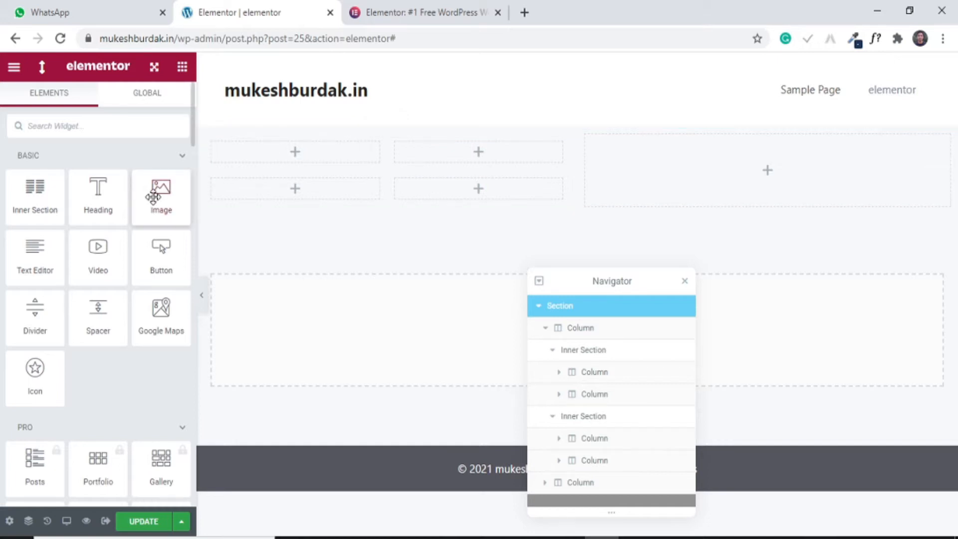
{"action": "left_click_drag", "start_coordinate": [160, 248], "coordinate": [272, 153]}
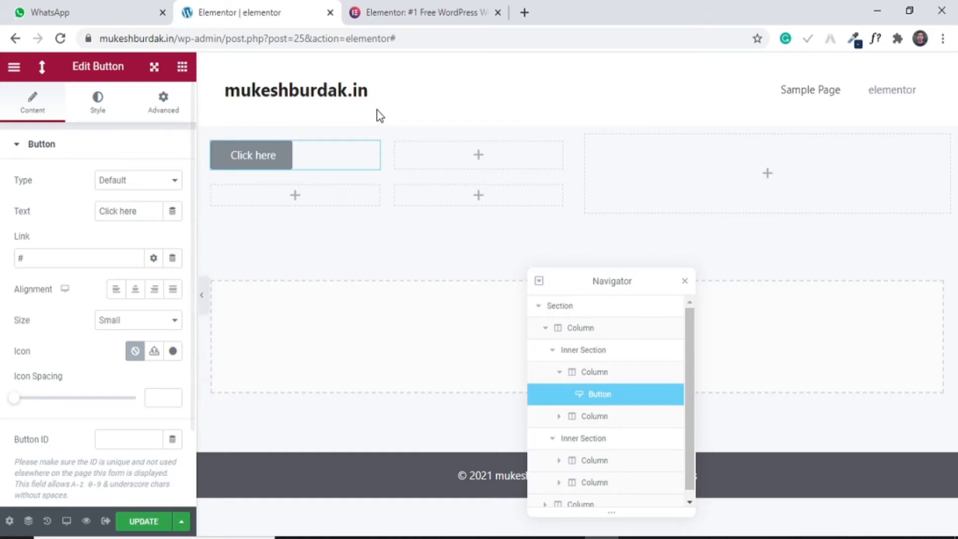
{"action": "left_click", "coordinate": [477, 158]}
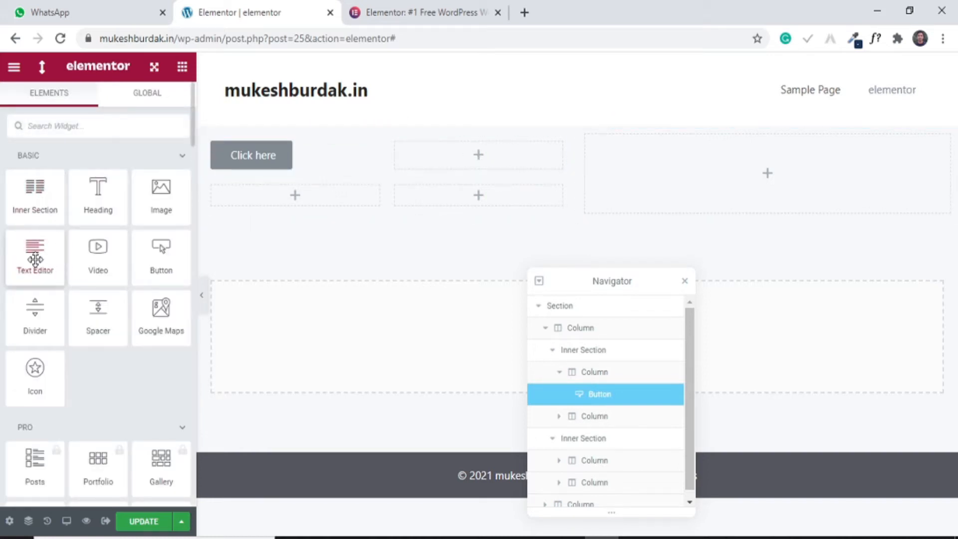
{"action": "left_click_drag", "start_coordinate": [35, 260], "coordinate": [478, 162]}
Add a Video widget to the first column and an Icon widget to the second column of the lower inner section.
{"action": "left_click", "coordinate": [295, 199]}
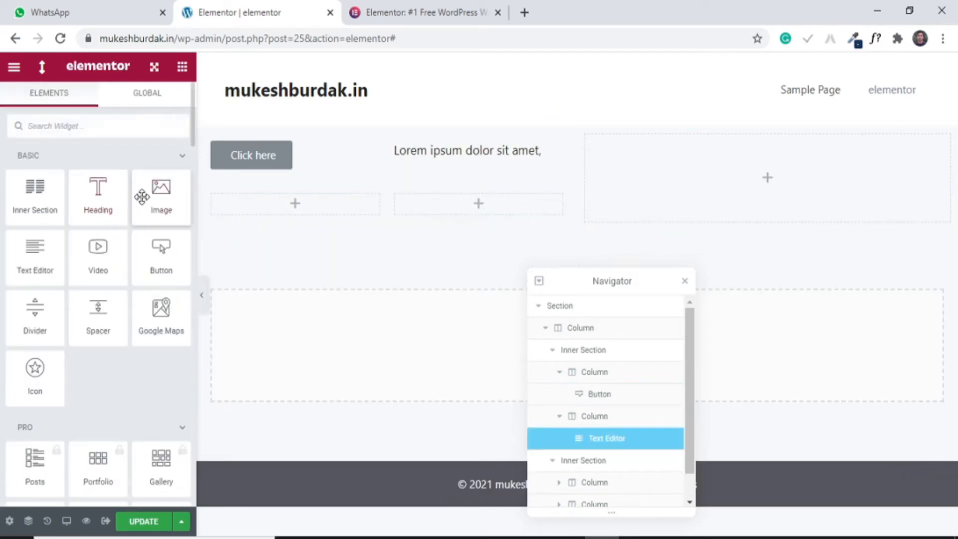
{"action": "left_click_drag", "start_coordinate": [103, 247], "coordinate": [283, 203]}
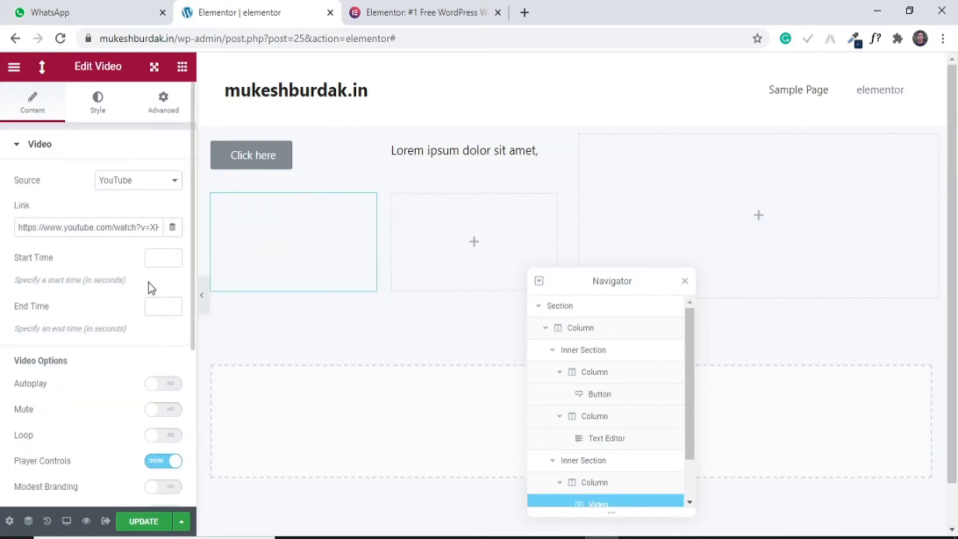
{"action": "left_click", "coordinate": [474, 242]}
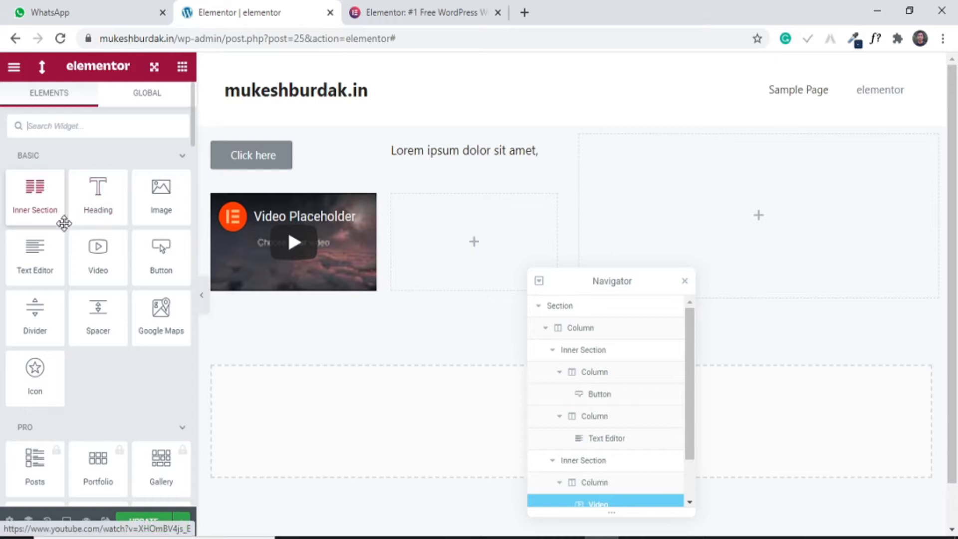
{"action": "left_click_drag", "start_coordinate": [35, 368], "coordinate": [487, 224]}
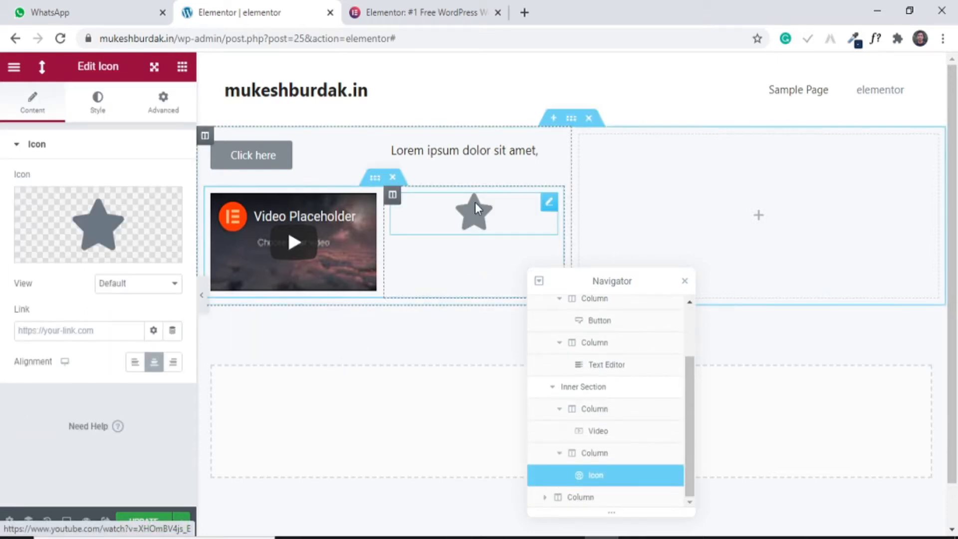
Add an Image widget to the empty second column of the outer section.
{"action": "left_click", "coordinate": [781, 218]}
{"action": "left_click_drag", "start_coordinate": [160, 197], "coordinate": [815, 236]}
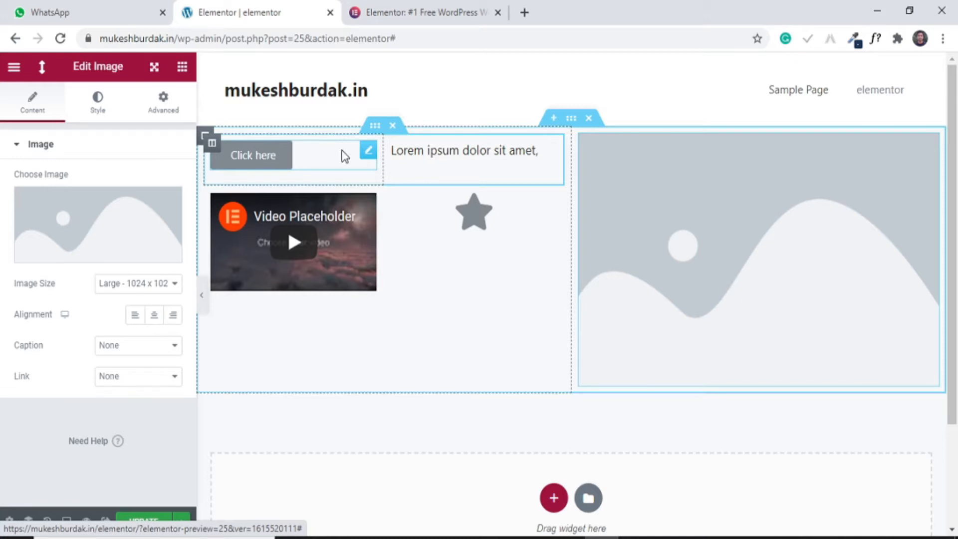
Try the Success and Warning types on the "Click here" button and restore the Default type.
{"action": "left_click", "coordinate": [369, 151]}
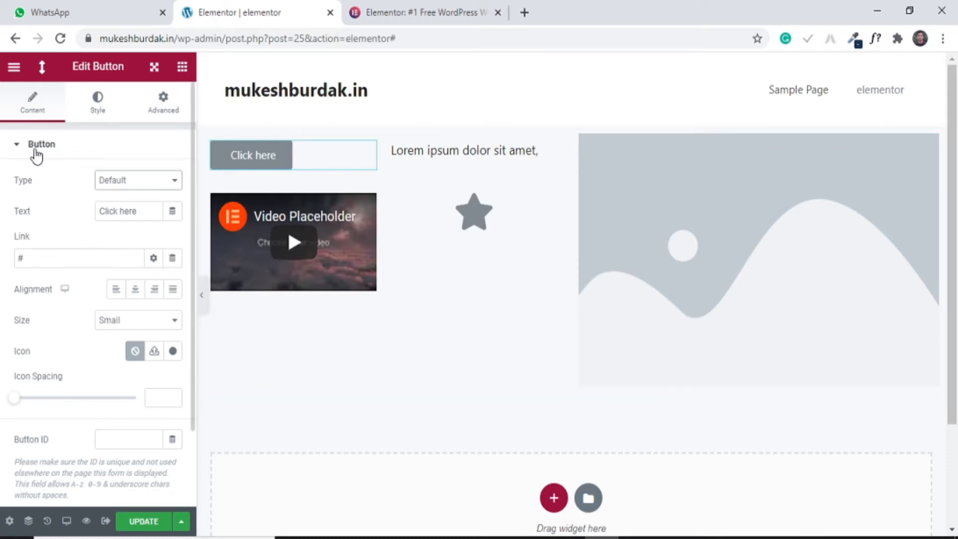
{"action": "left_click", "coordinate": [129, 182]}
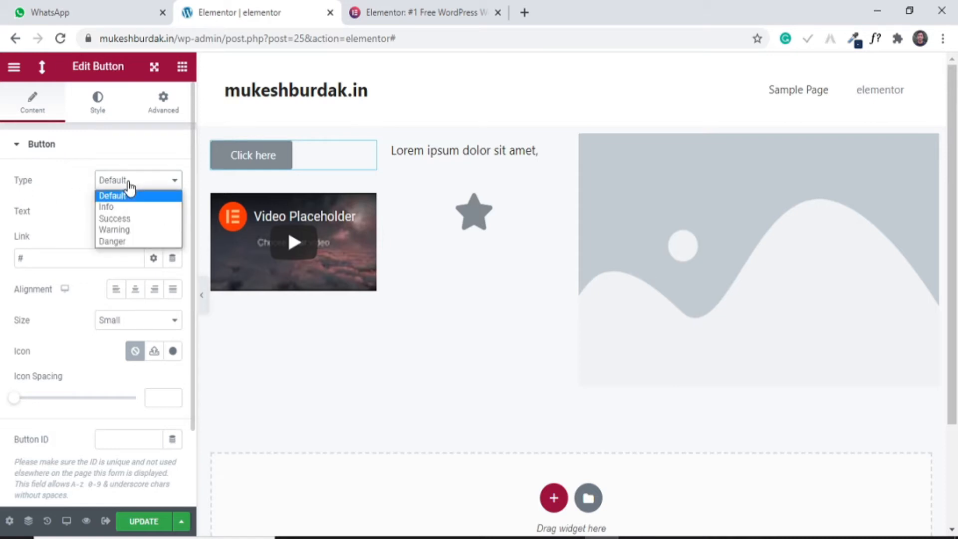
{"action": "left_click", "coordinate": [133, 220]}
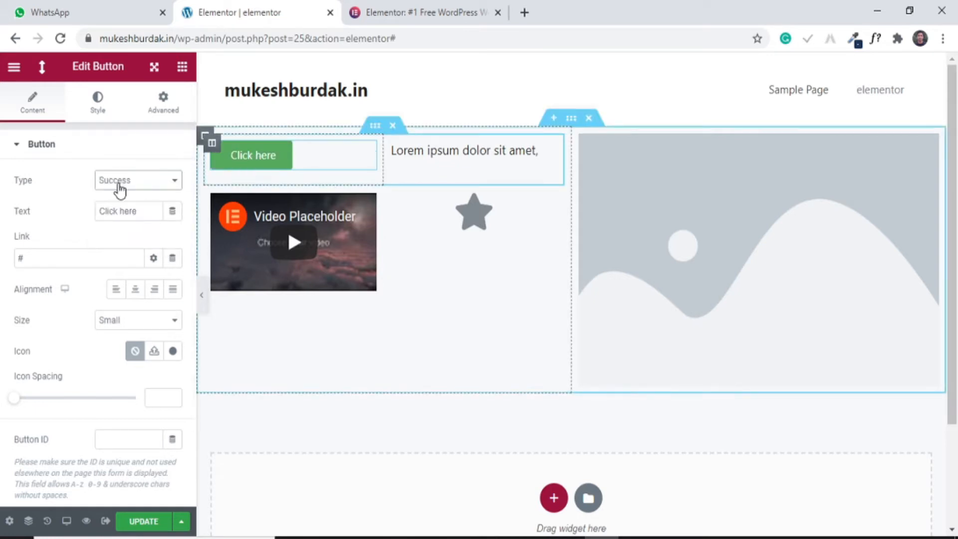
{"action": "left_click", "coordinate": [118, 185]}
{"action": "left_click", "coordinate": [118, 229]}
{"action": "left_click", "coordinate": [119, 182]}
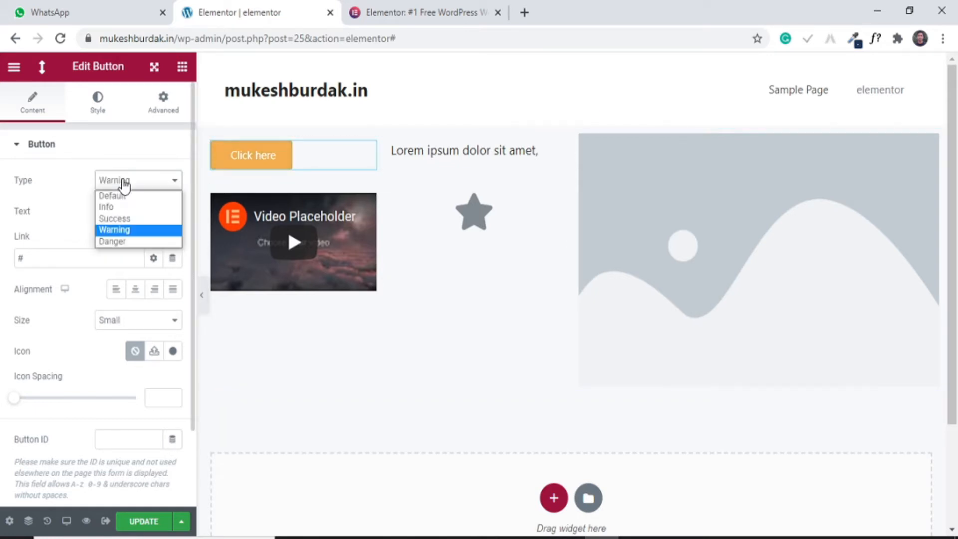
{"action": "left_click", "coordinate": [124, 196]}
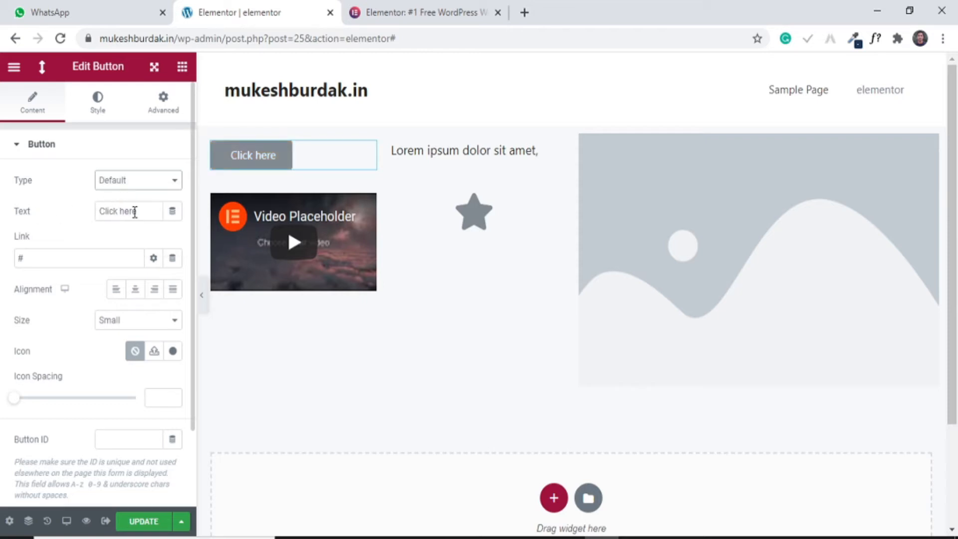
{"action": "left_click_drag", "start_coordinate": [142, 211], "coordinate": [114, 210]}
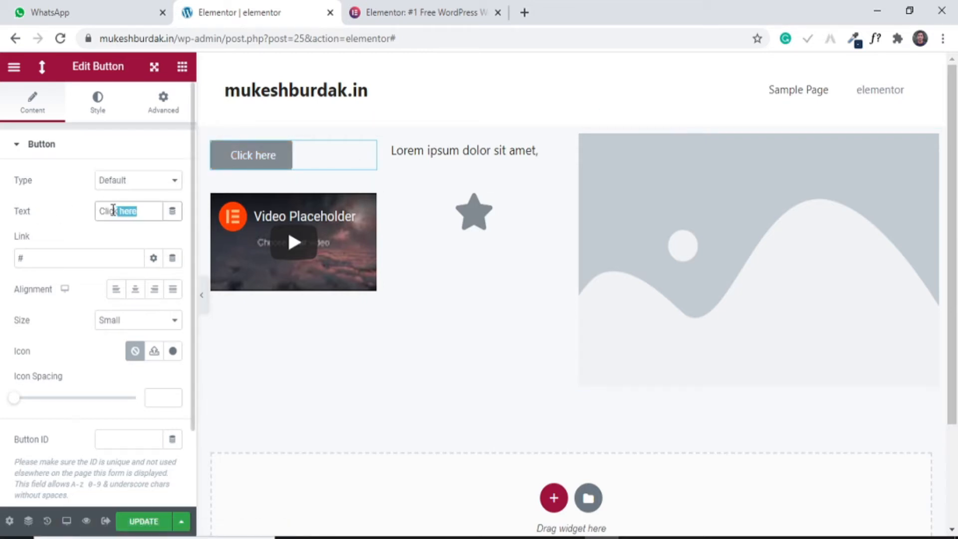
{"action": "left_click", "coordinate": [116, 212]}
{"action": "left_click_drag", "start_coordinate": [61, 259], "coordinate": [17, 260]}
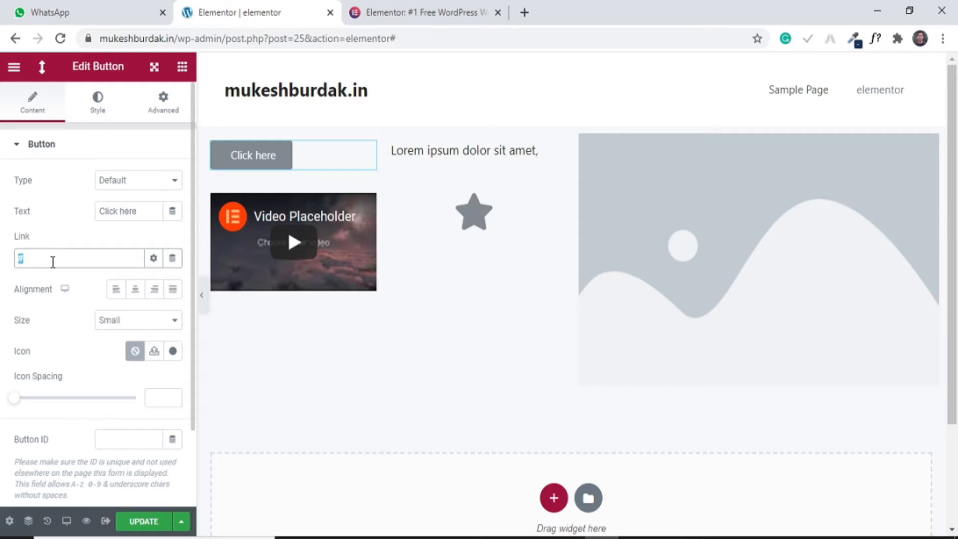
Try the justified alignment on the "Click here" button, settle on center alignment, and keep the Small size.
{"action": "left_click", "coordinate": [136, 291]}
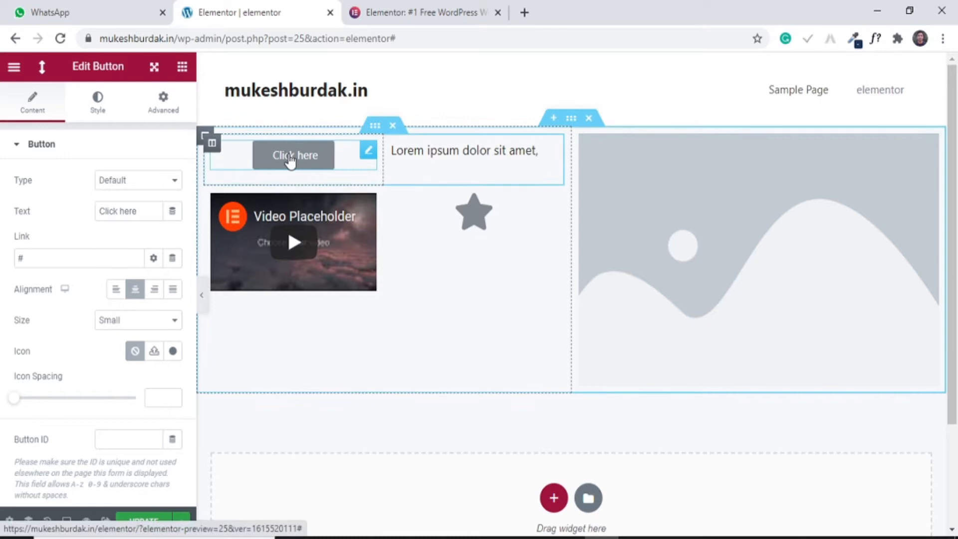
{"action": "left_click", "coordinate": [151, 292]}
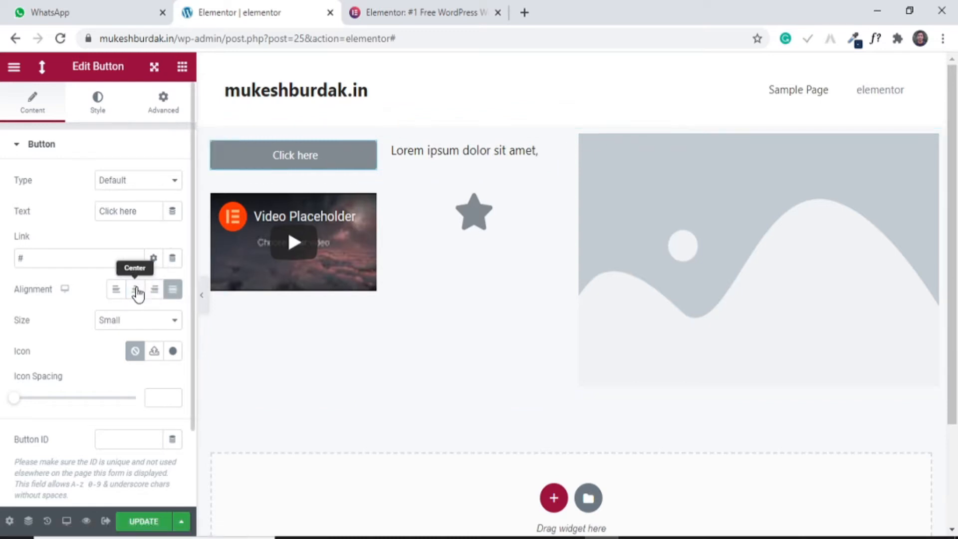
{"action": "left_click", "coordinate": [135, 291]}
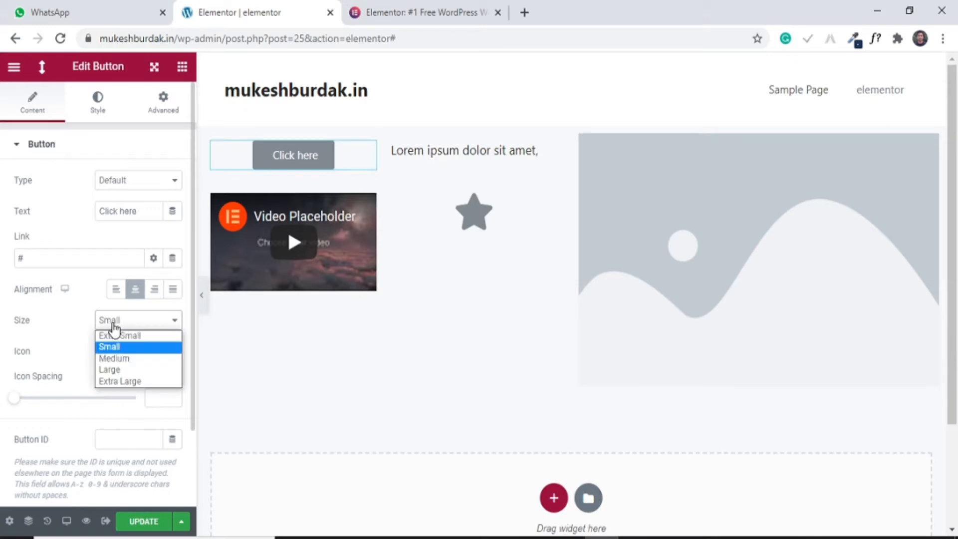
{"action": "left_click", "coordinate": [93, 338]}
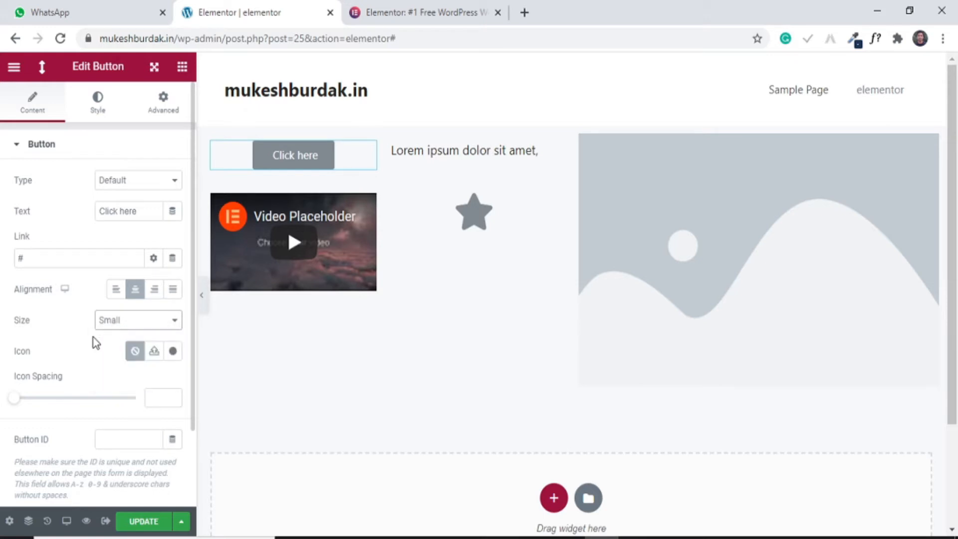
Look through the media library and the icon library for a button icon, searching the icons for "next" and clearing the search.
{"action": "left_click", "coordinate": [154, 351]}
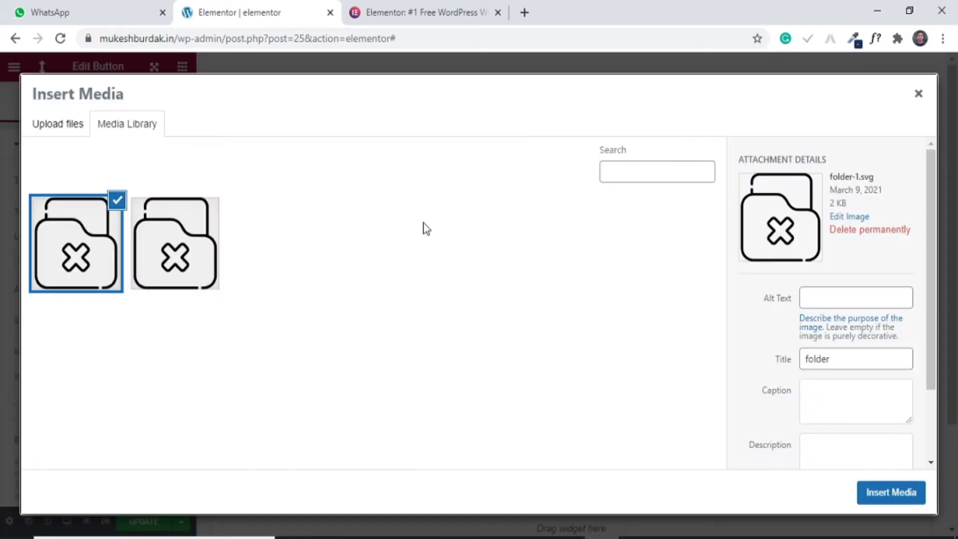
{"action": "left_click", "coordinate": [919, 90]}
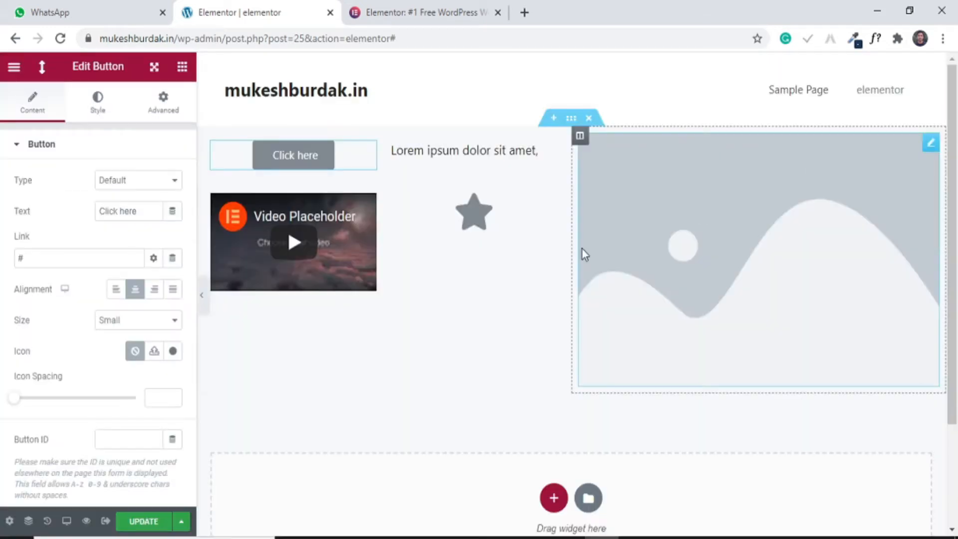
{"action": "left_click", "coordinate": [172, 352]}
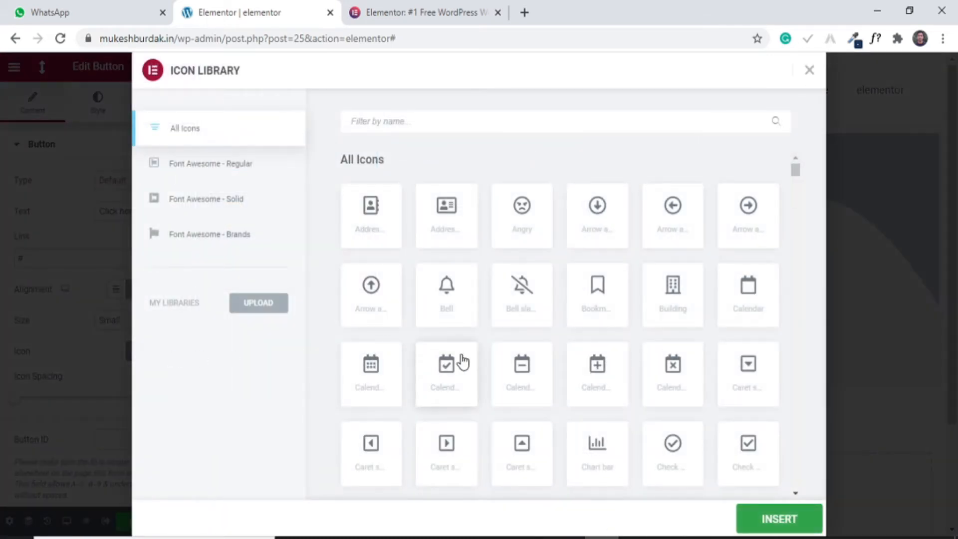
{"action": "scroll", "coordinate": [462, 362], "scroll_direction": "down", "scroll_amount": 5}
{"action": "scroll", "coordinate": [460, 359], "scroll_direction": "up", "scroll_amount": 5}
{"action": "left_click", "coordinate": [414, 128]}
{"action": "type", "text": "n"}
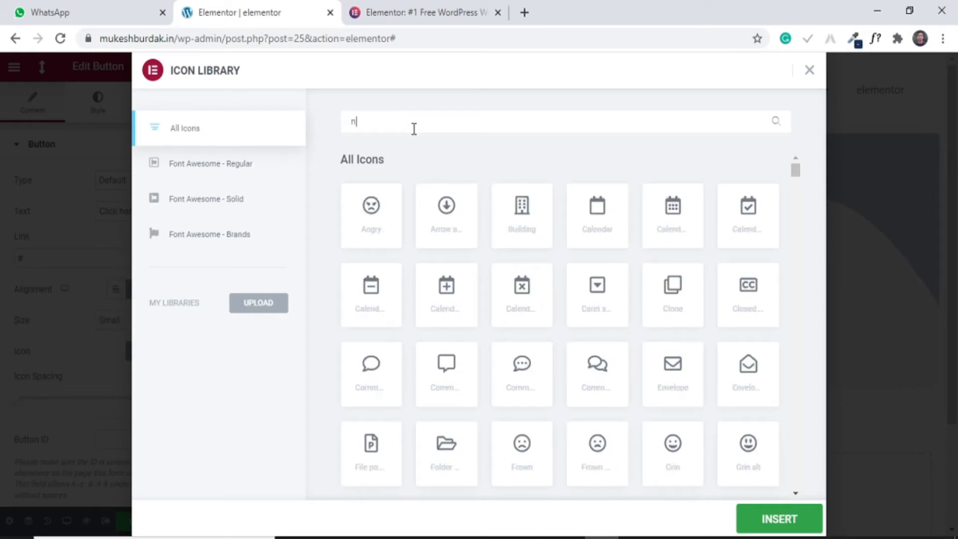
{"action": "type", "text": "ext"}
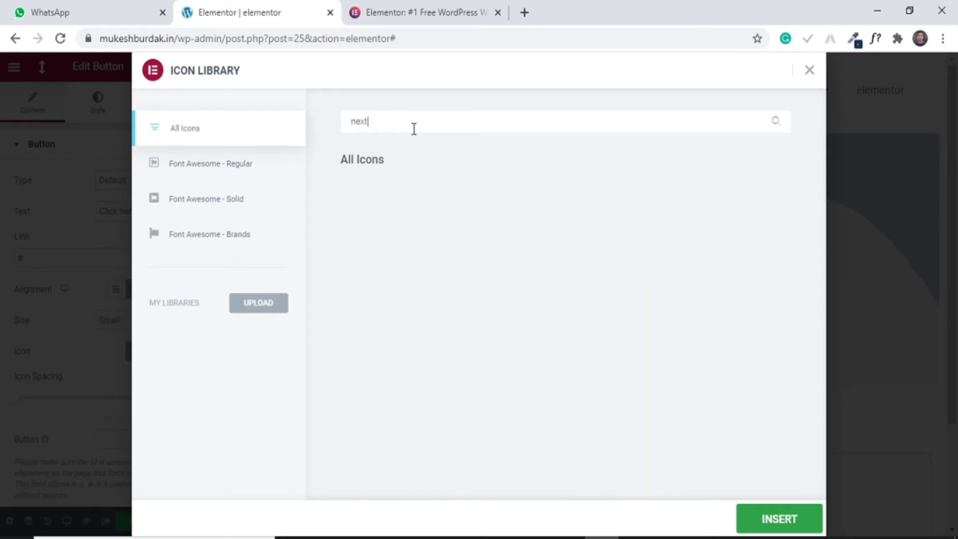
{"action": "key", "text": "BackSpace"}
{"action": "key", "text": "BackSpace"}
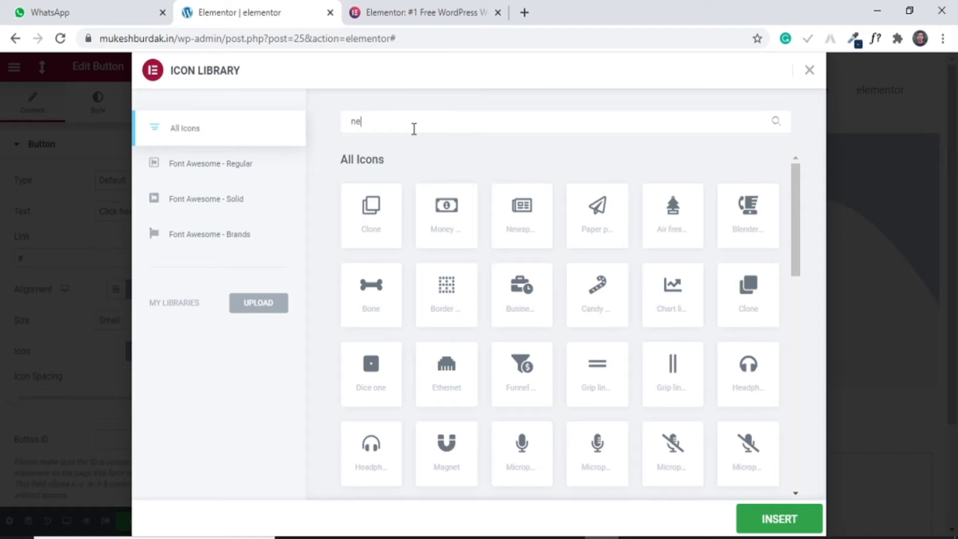
{"action": "key", "text": "BackSpace"}
{"action": "key", "text": "BackSpace"}
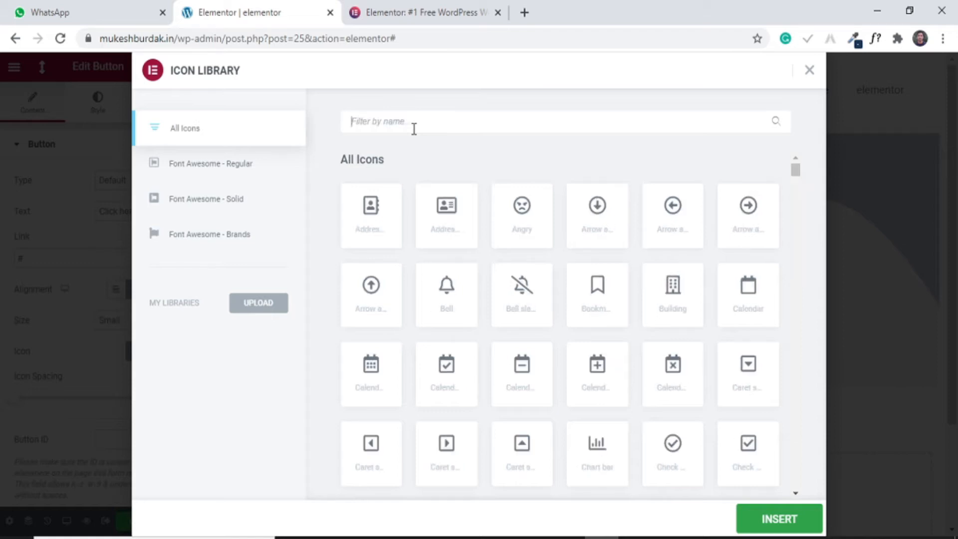
Insert the circled check mark icon on the "Click here" button and set its icon position to After.
{"action": "scroll", "coordinate": [494, 278], "scroll_direction": "down", "scroll_amount": 6}
{"action": "scroll", "coordinate": [494, 280], "scroll_direction": "up", "scroll_amount": 6}
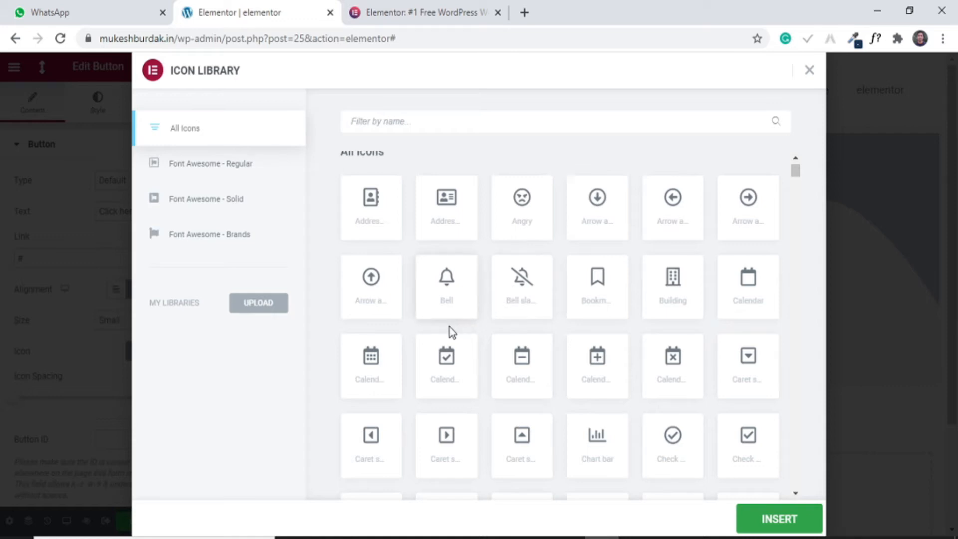
{"action": "scroll", "coordinate": [445, 327], "scroll_direction": "down", "scroll_amount": 3}
{"action": "left_click", "coordinate": [675, 252]}
{"action": "left_click", "coordinate": [754, 520]}
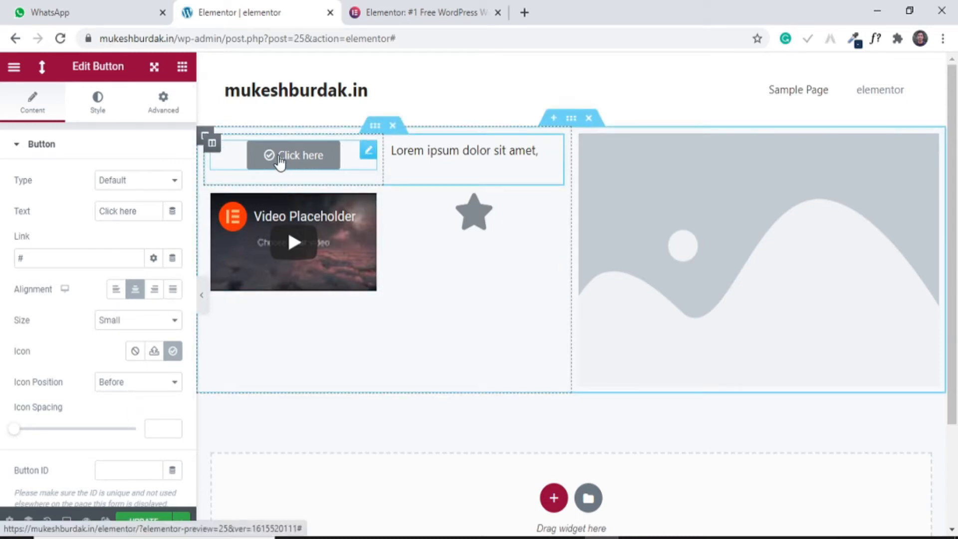
{"action": "left_click", "coordinate": [142, 382]}
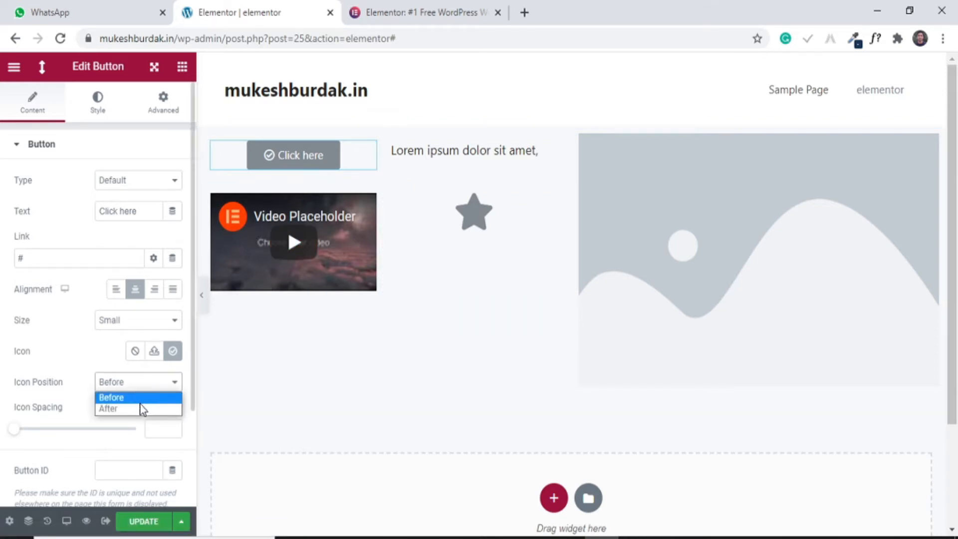
{"action": "left_click", "coordinate": [141, 409]}
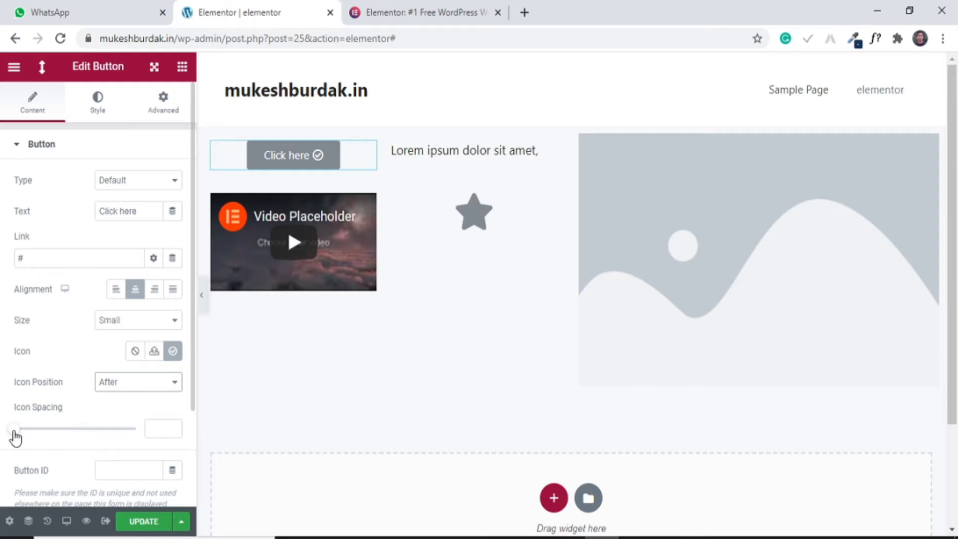
Set the icon spacing of the "Click here" button to 9 and look over the remaining content settings.
{"action": "left_click_drag", "start_coordinate": [16, 433], "coordinate": [36, 440]}
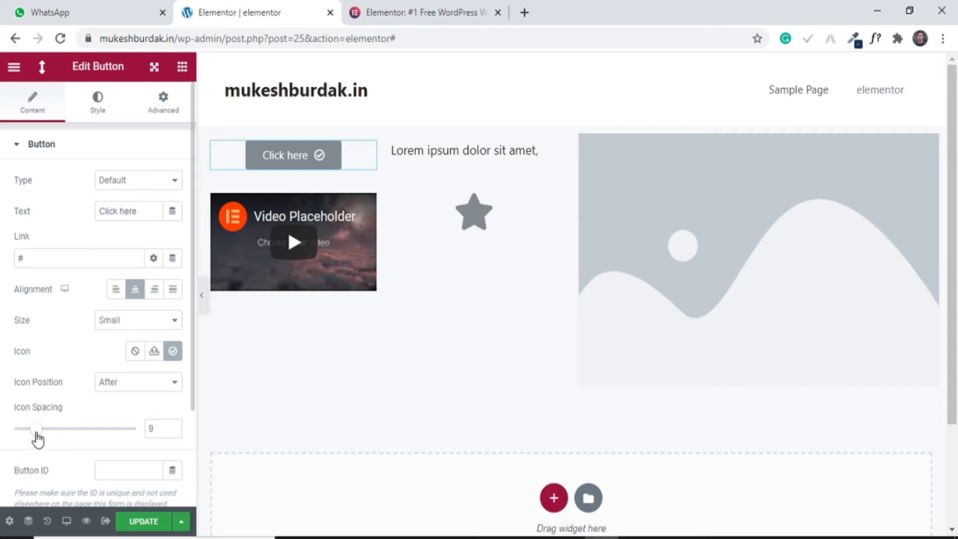
{"action": "scroll", "coordinate": [102, 446], "scroll_direction": "down", "scroll_amount": 3}
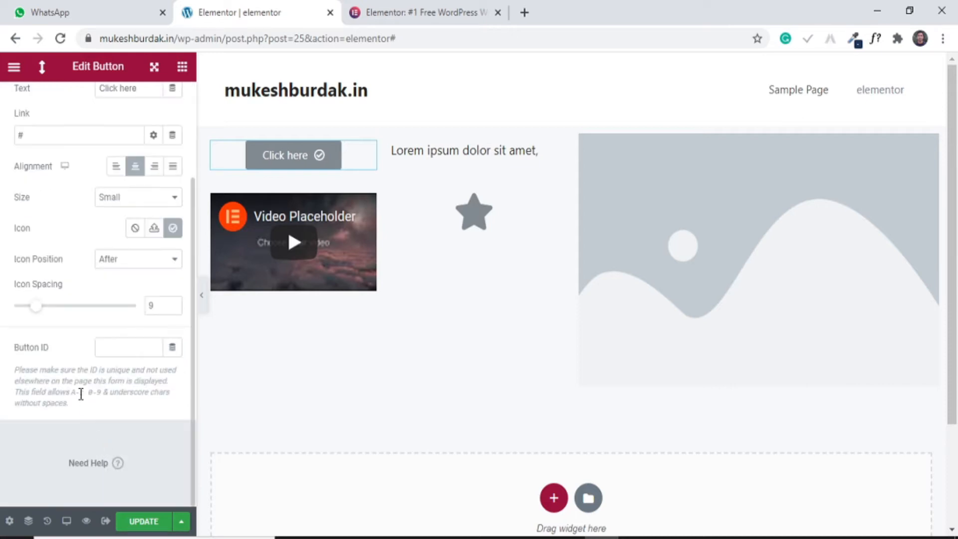
{"action": "scroll", "coordinate": [74, 392], "scroll_direction": "up", "scroll_amount": 3}
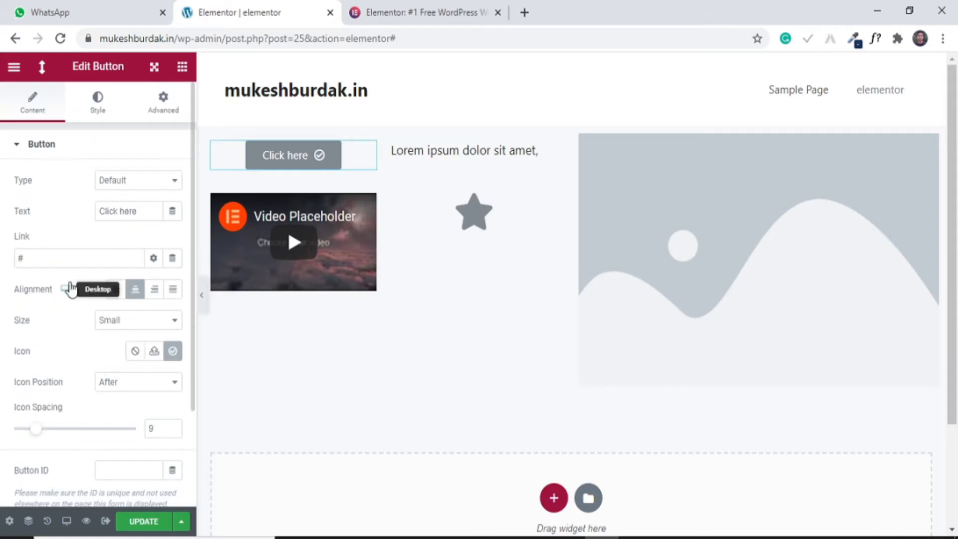
Try Arial for the "Click here" button's typography and settle on Times New Roman as its font family.
{"action": "left_click", "coordinate": [96, 106]}
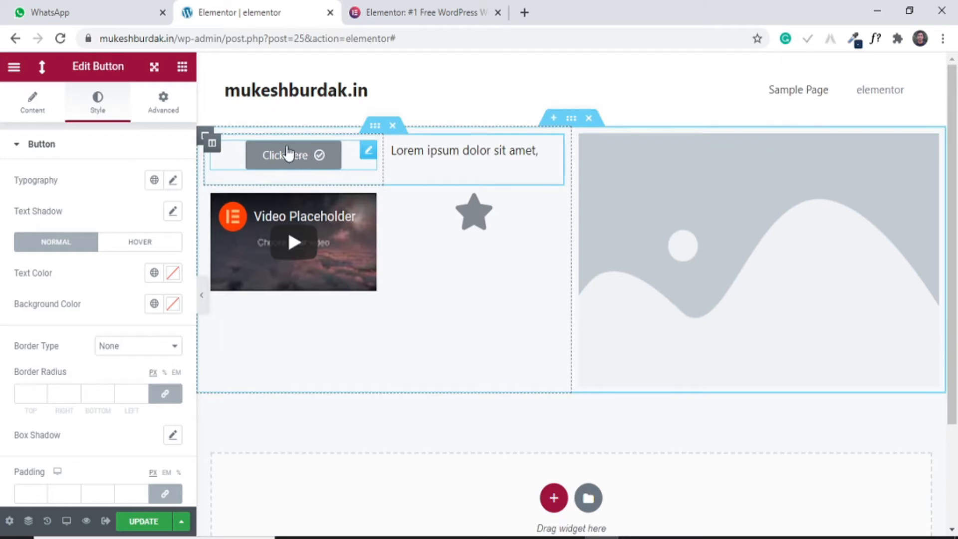
{"action": "left_click", "coordinate": [175, 183]}
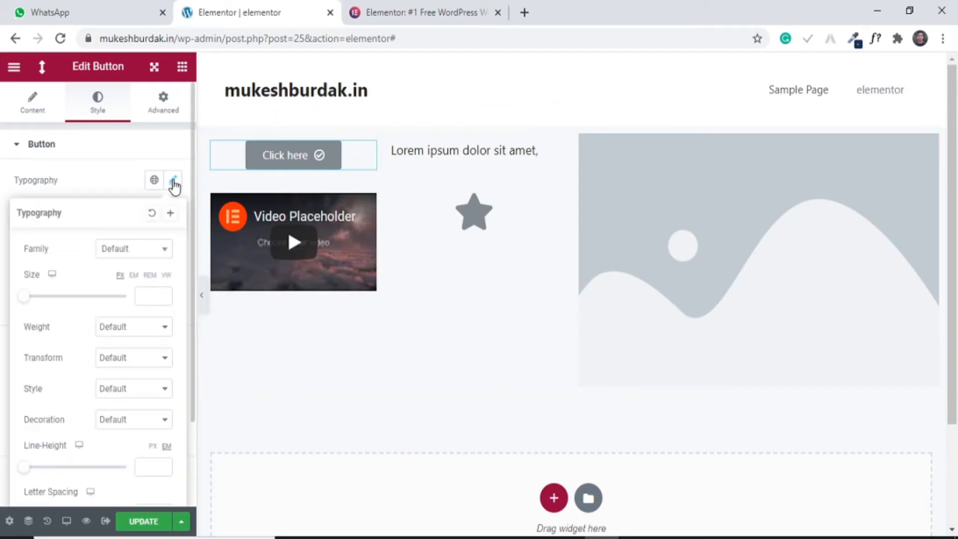
{"action": "left_click", "coordinate": [139, 253]}
{"action": "left_click", "coordinate": [115, 327]}
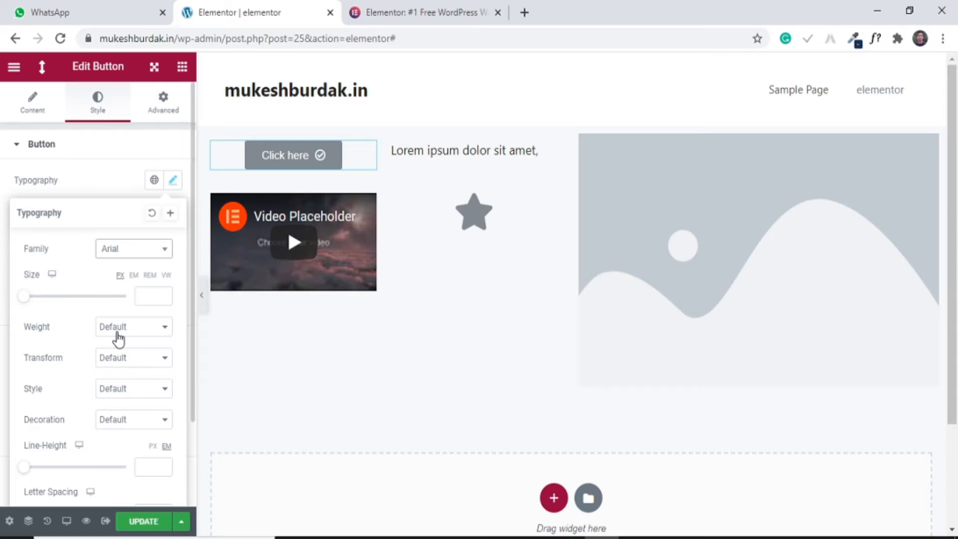
{"action": "left_click", "coordinate": [134, 252]}
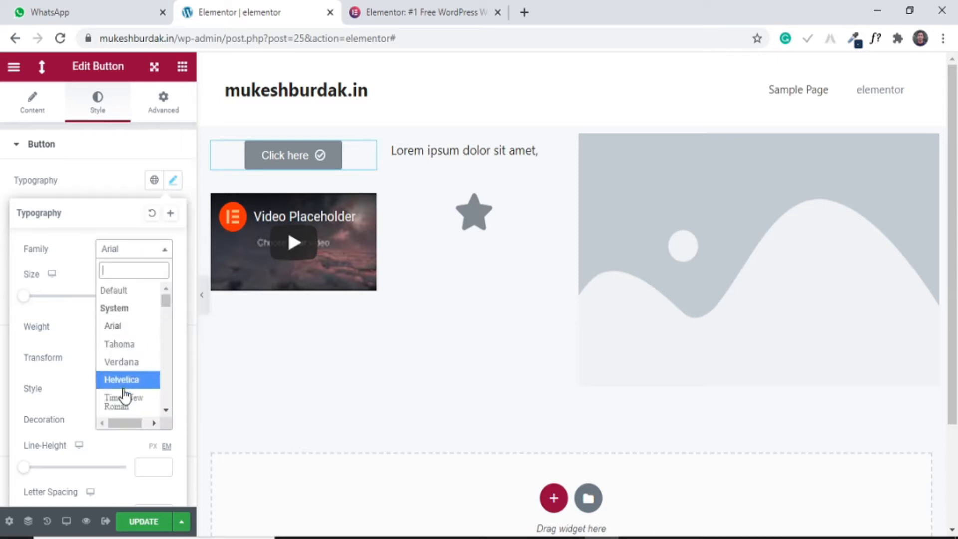
{"action": "left_click", "coordinate": [124, 400]}
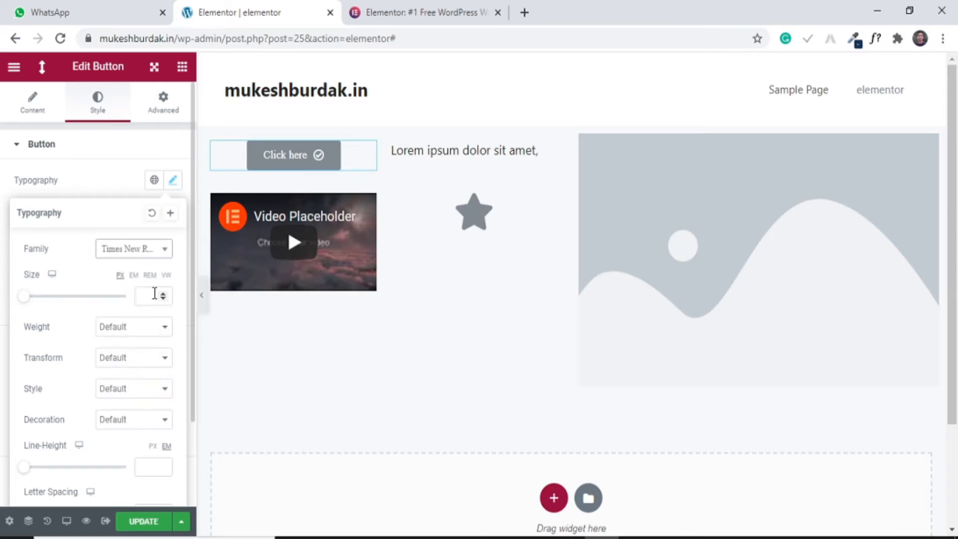
Set the "Click here" button's font size to 30 px and its weight to 900.
{"action": "left_click_drag", "start_coordinate": [24, 296], "coordinate": [46, 305]}
{"action": "left_click", "coordinate": [124, 332]}
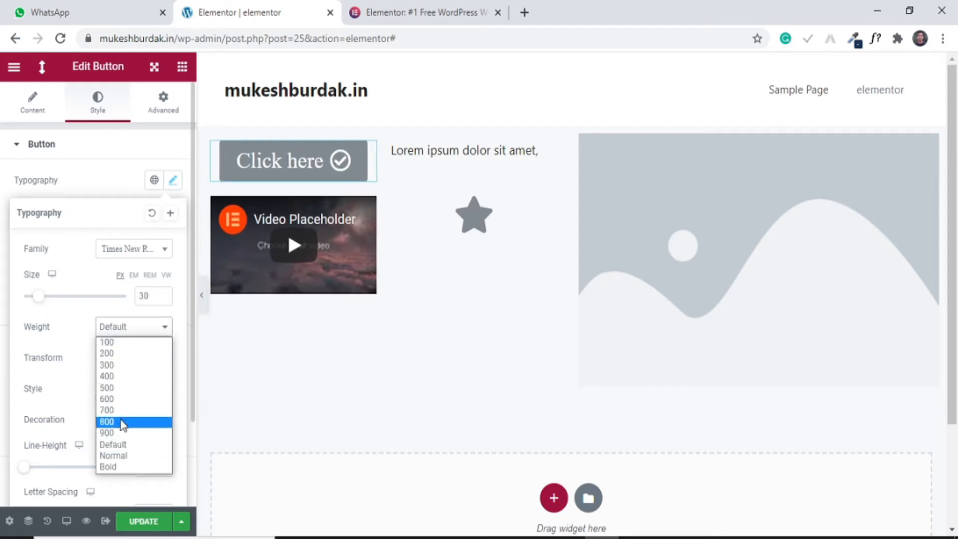
{"action": "left_click", "coordinate": [121, 432]}
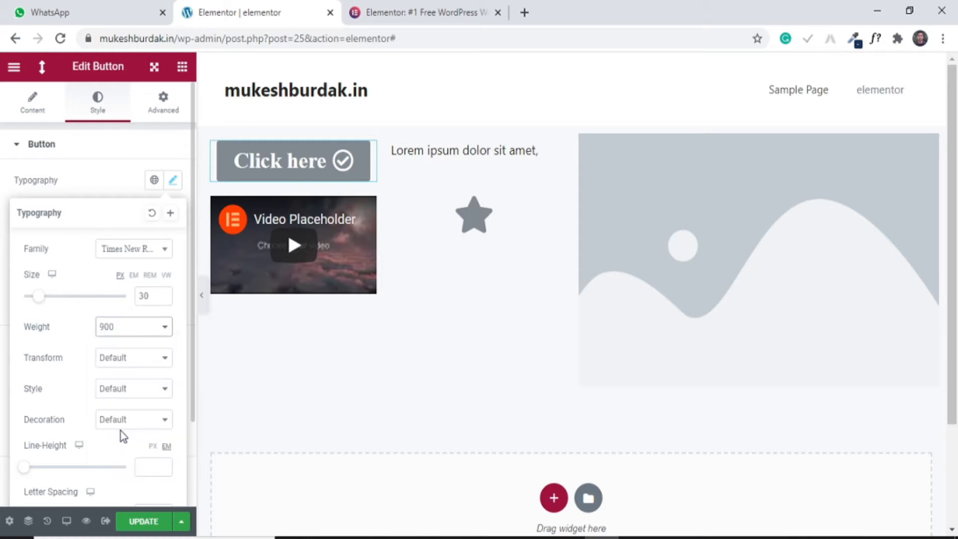
Try the Uppercase, Lowercase, Capitalize and Normal text transforms on the "Click here" button and restore Default.
{"action": "left_click", "coordinate": [115, 368]}
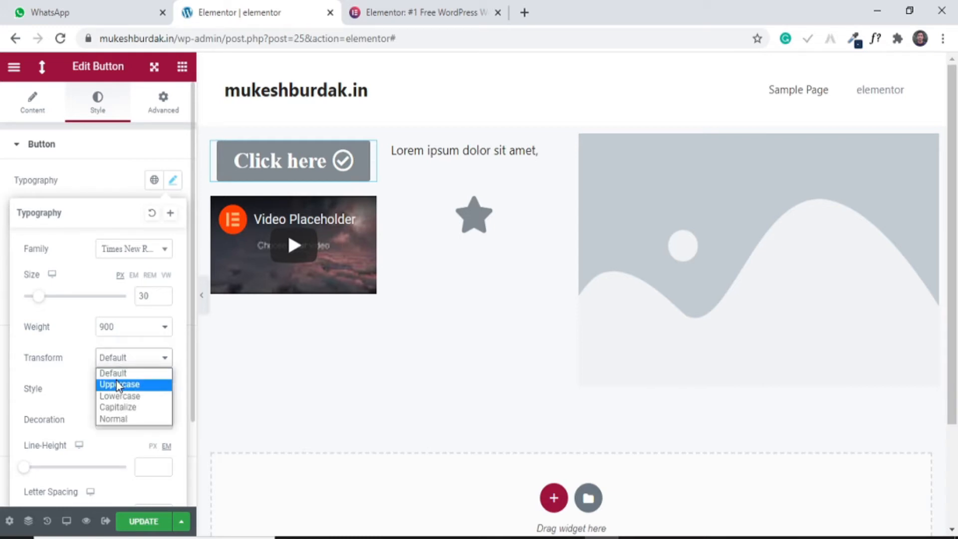
{"action": "left_click", "coordinate": [118, 385]}
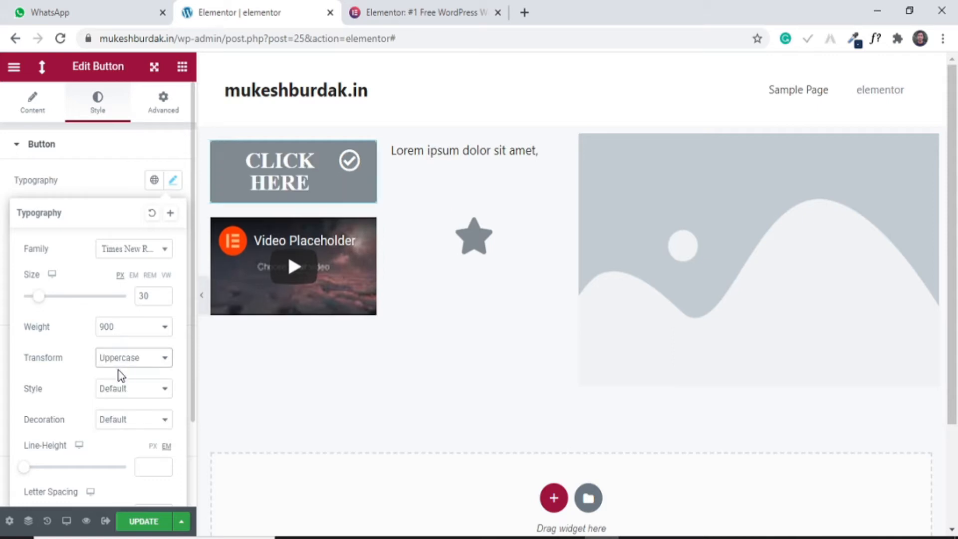
{"action": "left_click", "coordinate": [121, 362]}
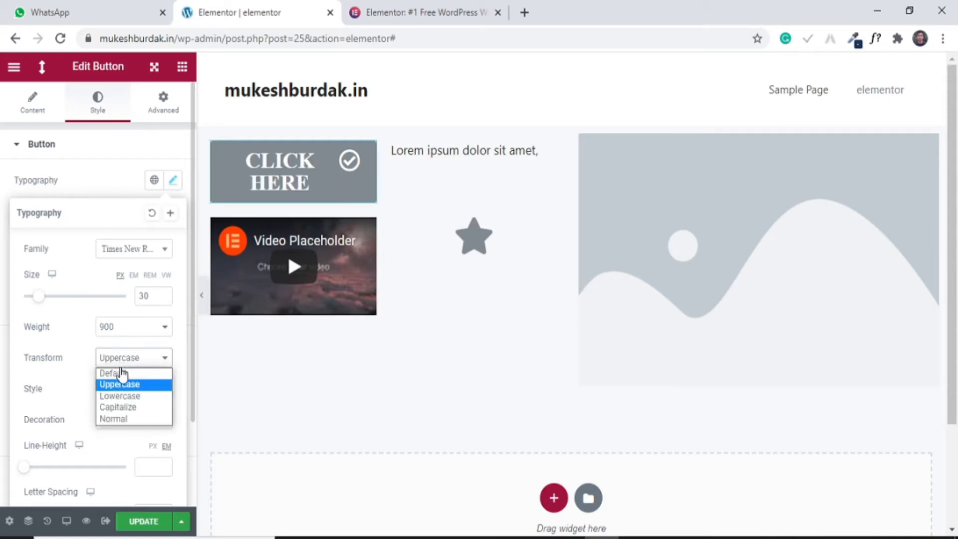
{"action": "left_click", "coordinate": [124, 394]}
{"action": "left_click", "coordinate": [129, 363]}
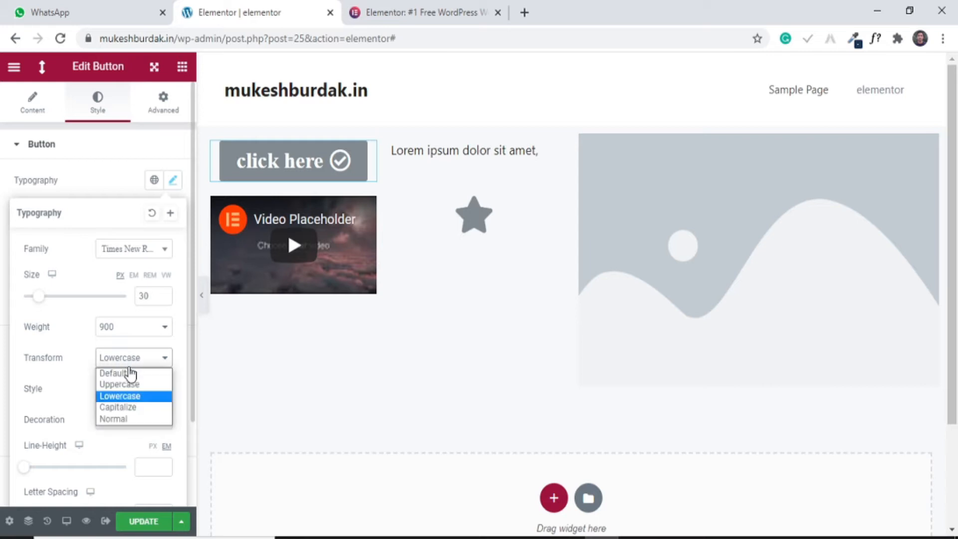
{"action": "left_click", "coordinate": [129, 406]}
{"action": "left_click", "coordinate": [126, 363]}
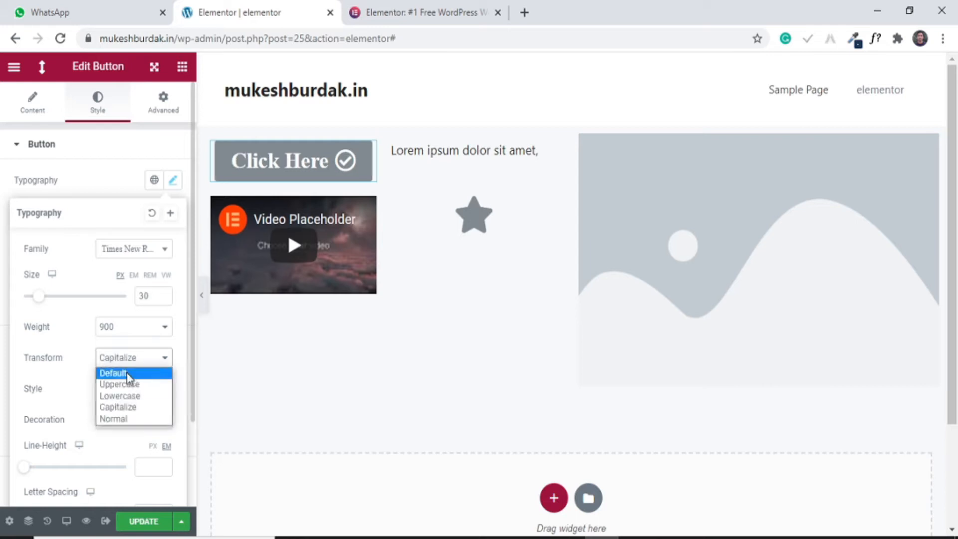
{"action": "left_click", "coordinate": [129, 419]}
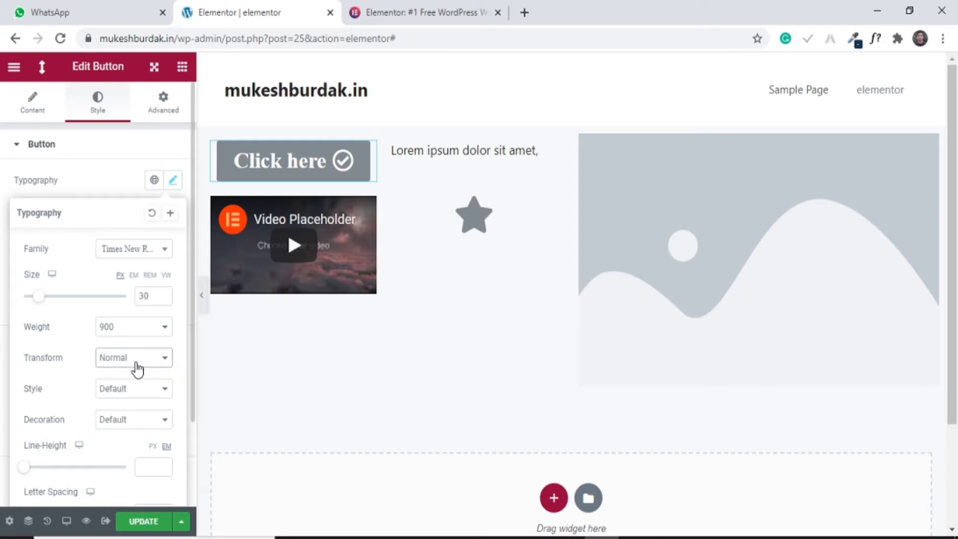
{"action": "left_click", "coordinate": [135, 363]}
{"action": "left_click", "coordinate": [136, 375]}
Try the Normal, Italic and Oblique font styles on the "Click here" button and restore Default.
{"action": "left_click", "coordinate": [129, 391]}
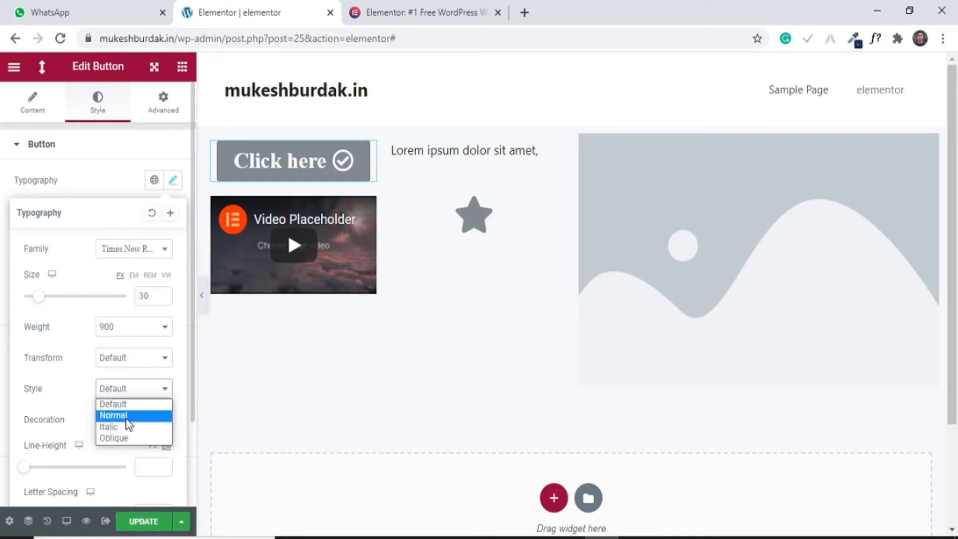
{"action": "left_click", "coordinate": [126, 417]}
{"action": "left_click", "coordinate": [130, 390]}
{"action": "left_click", "coordinate": [138, 427]}
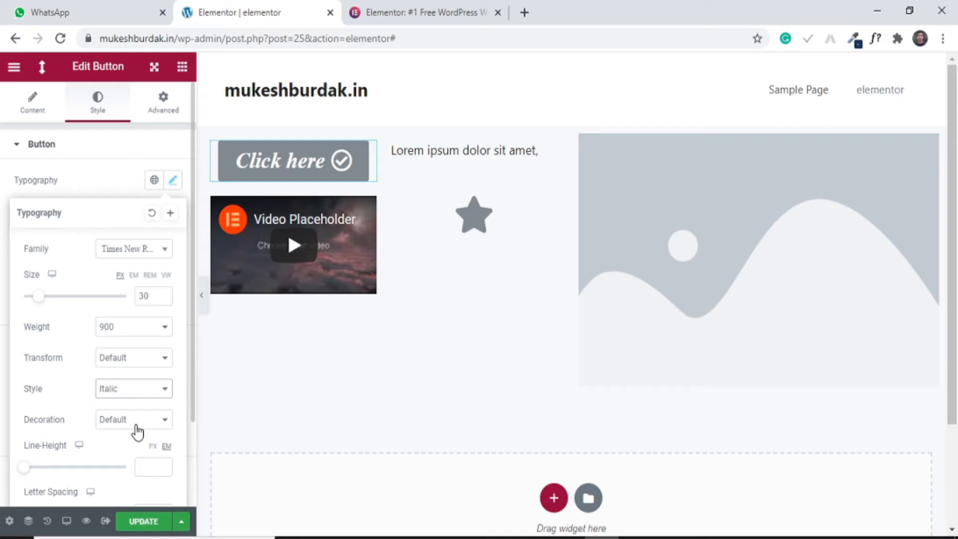
{"action": "left_click", "coordinate": [149, 397]}
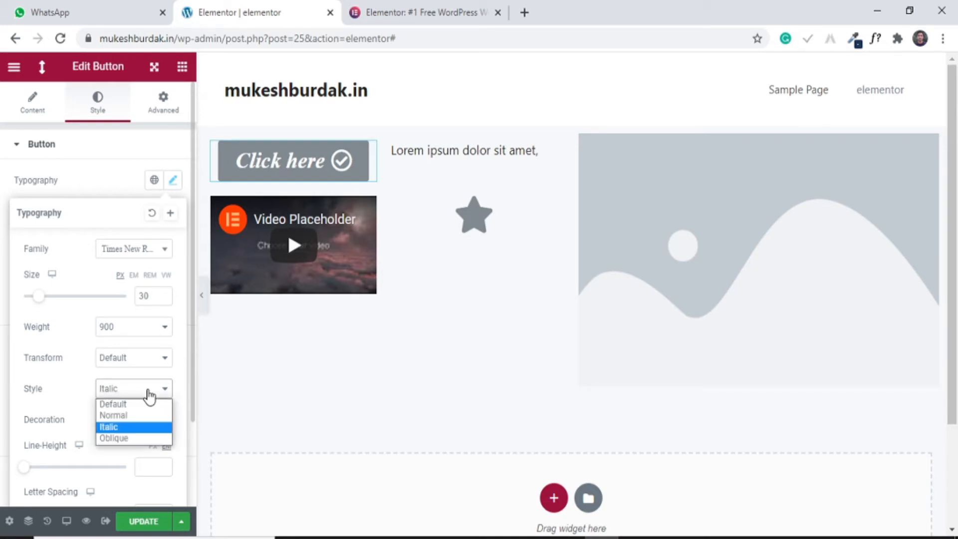
{"action": "left_click", "coordinate": [137, 439]}
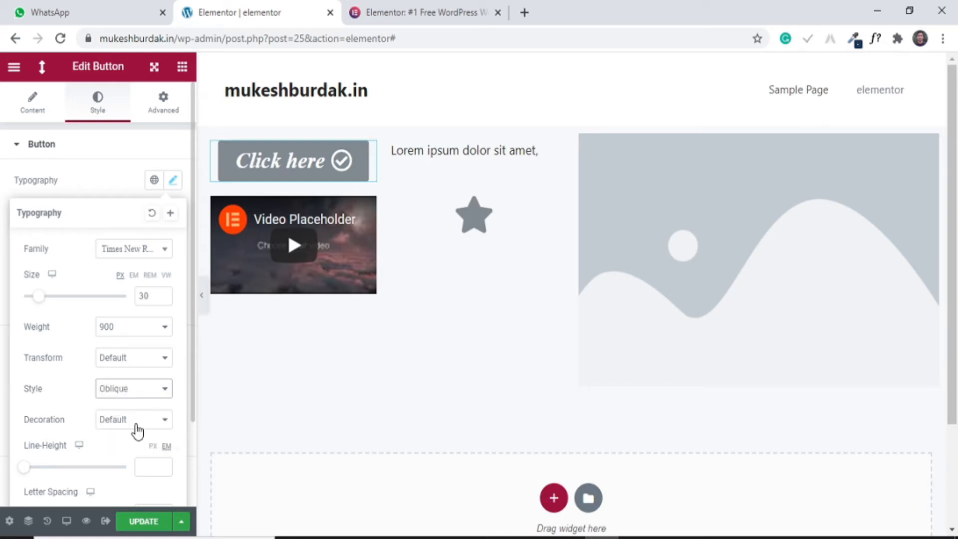
{"action": "left_click", "coordinate": [144, 399]}
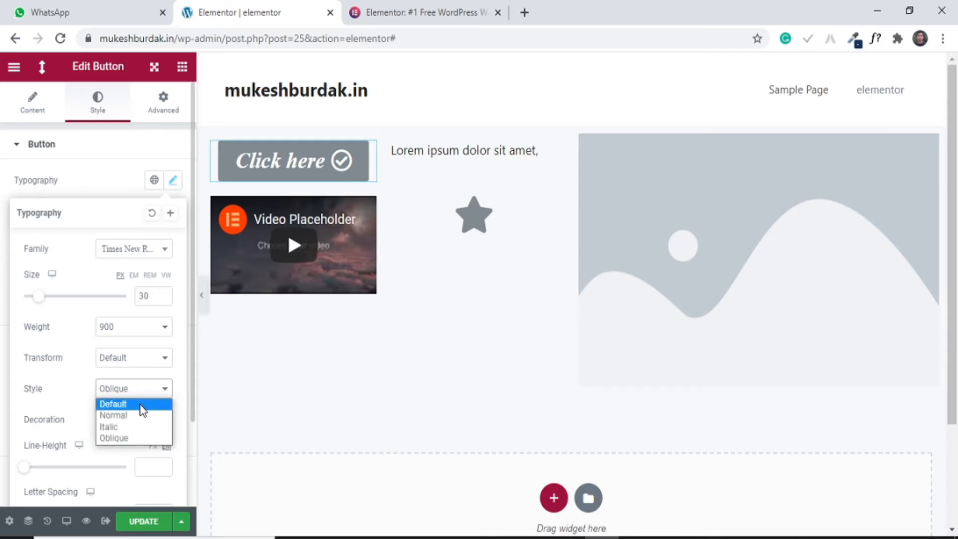
{"action": "left_click", "coordinate": [141, 402]}
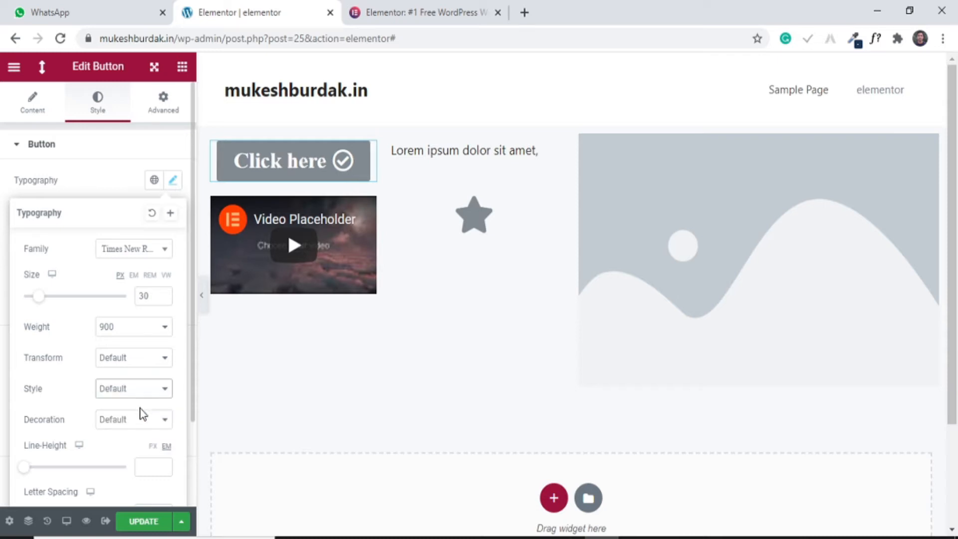
Try the Underline, Overline, Line Through and None text decorations on the "Click here" button and restore Default.
{"action": "left_click", "coordinate": [128, 429]}
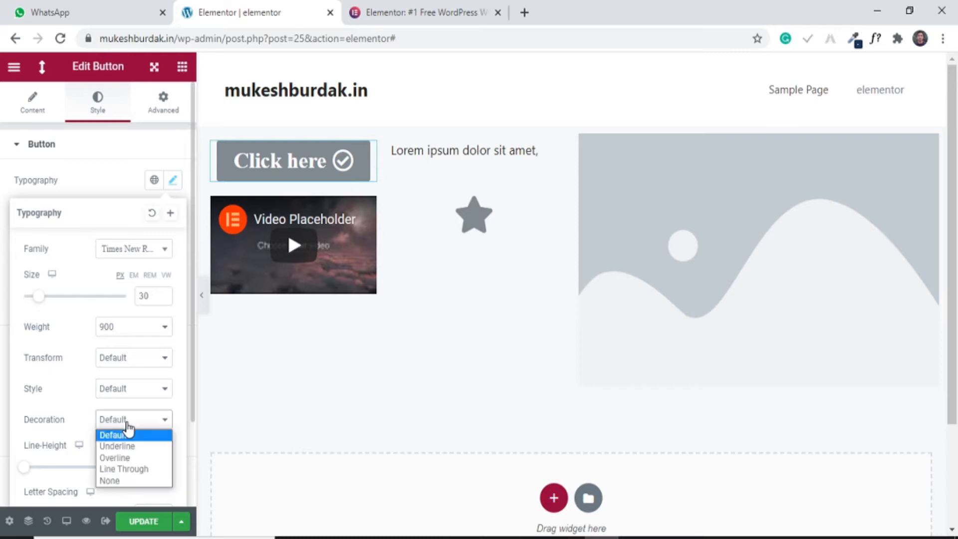
{"action": "left_click", "coordinate": [138, 448]}
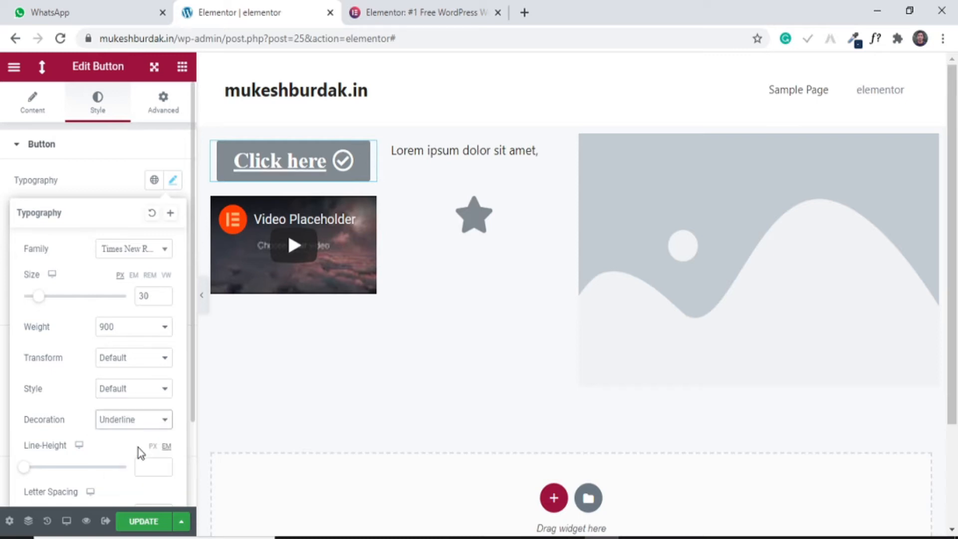
{"action": "left_click", "coordinate": [133, 426]}
{"action": "left_click", "coordinate": [130, 457]}
{"action": "left_click", "coordinate": [134, 428]}
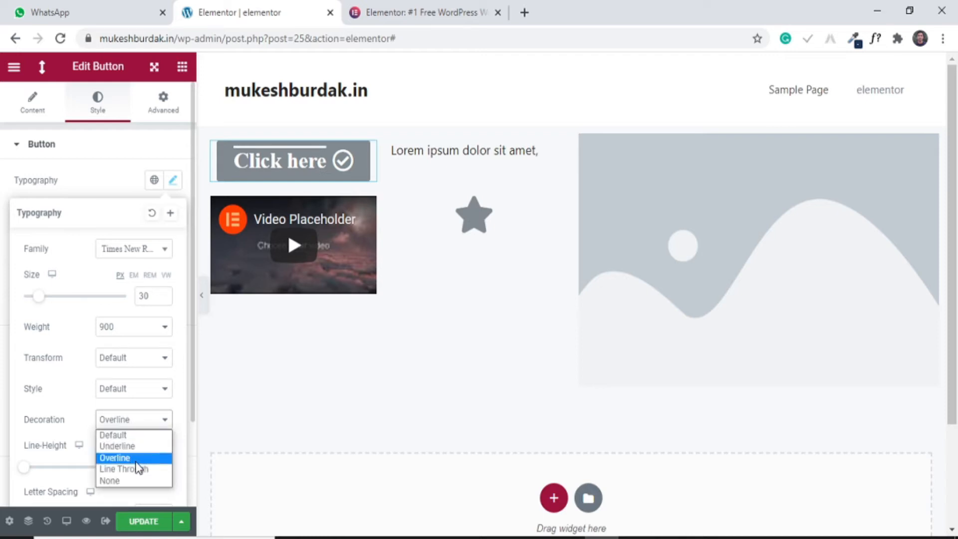
{"action": "left_click", "coordinate": [140, 467]}
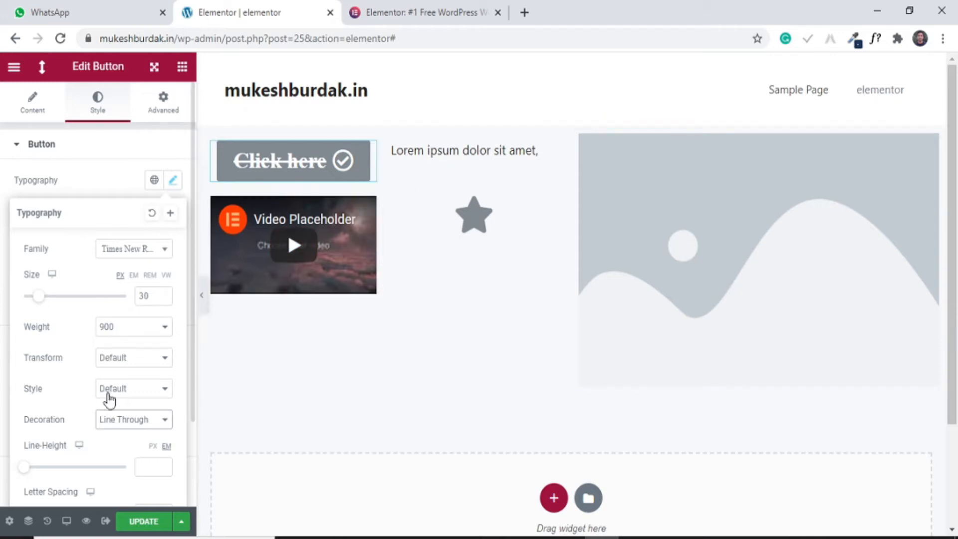
{"action": "left_click", "coordinate": [113, 421]}
{"action": "left_click", "coordinate": [112, 478]}
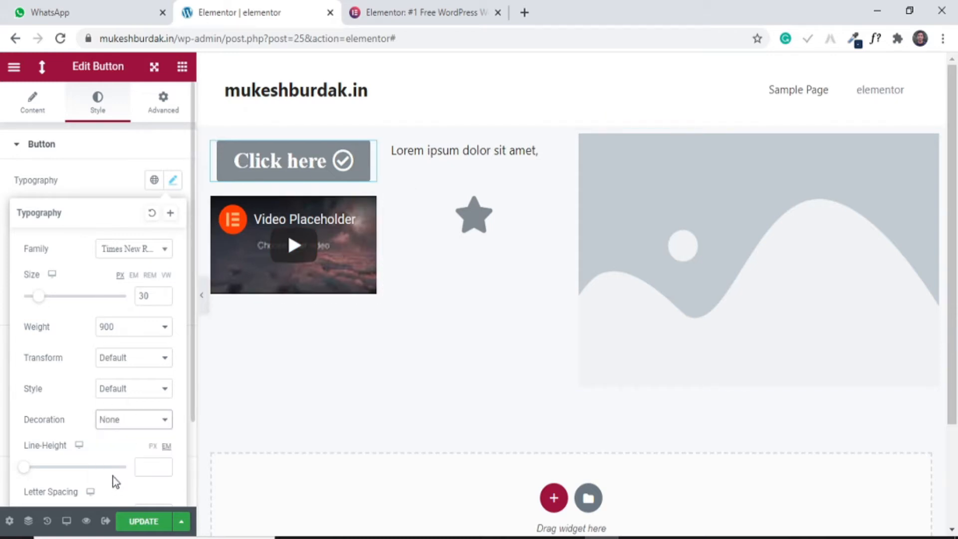
{"action": "left_click", "coordinate": [127, 426]}
{"action": "left_click", "coordinate": [124, 438]}
Set the "Click here" button's line height to 0.9 em and letter spacing to 0.6, and close the typography settings.
{"action": "scroll", "coordinate": [124, 442], "scroll_direction": "down", "scroll_amount": 2}
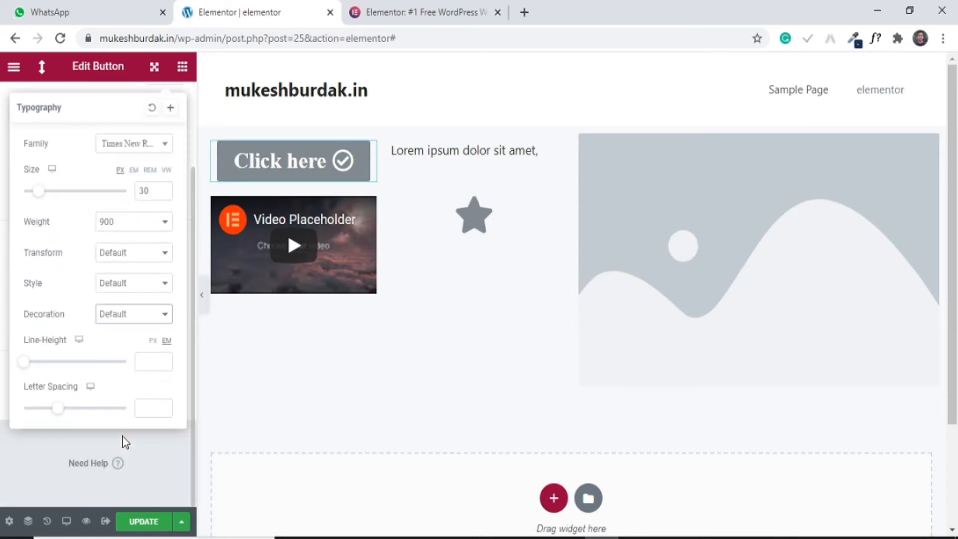
{"action": "mouse_move", "coordinate": [29, 362]}
{"action": "left_mouse_down"}
{"action": "mouse_move", "coordinate": [69, 367]}
{"action": "mouse_move", "coordinate": [21, 366]}
{"action": "mouse_move", "coordinate": [34, 369]}
{"action": "left_mouse_up"}
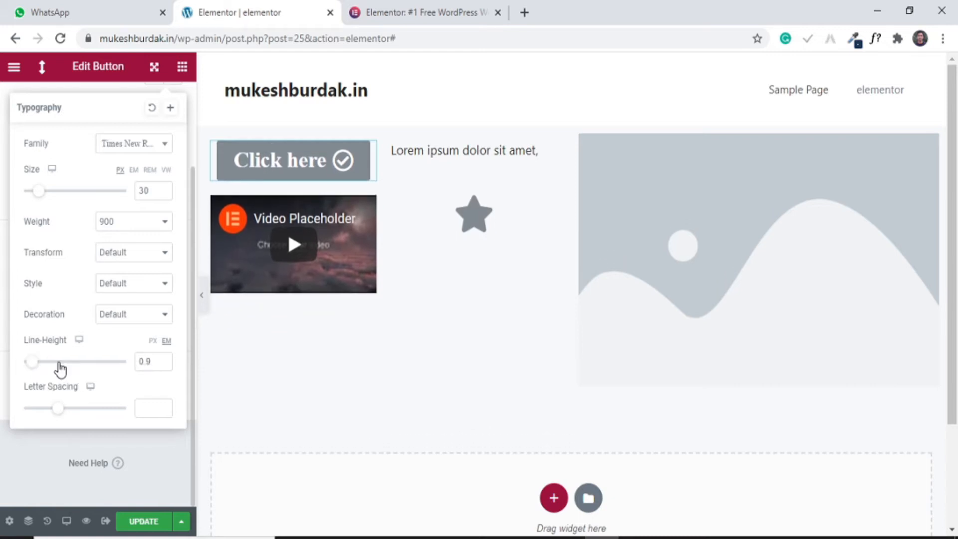
{"action": "mouse_move", "coordinate": [59, 414]}
{"action": "left_mouse_down"}
{"action": "mouse_move", "coordinate": [74, 417]}
{"action": "mouse_move", "coordinate": [63, 414]}
{"action": "left_mouse_up"}
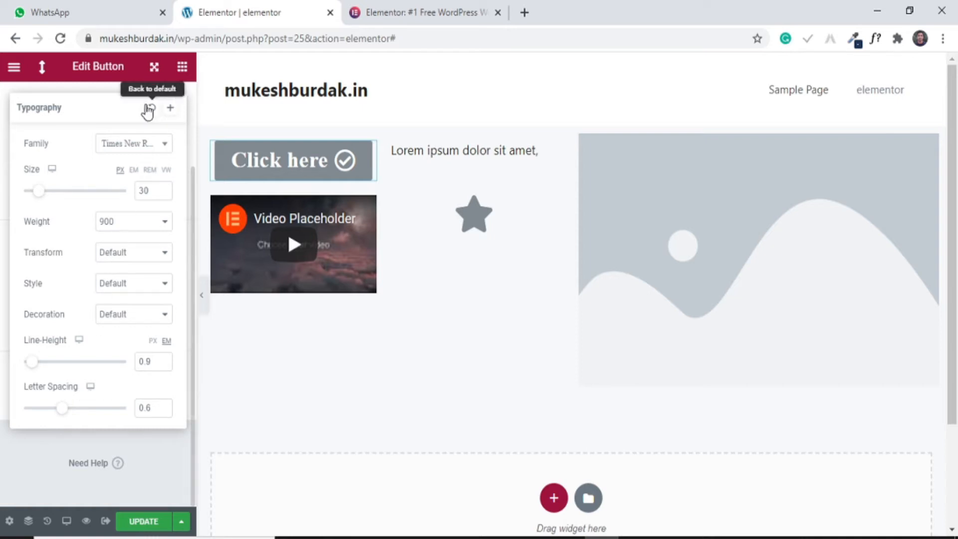
{"action": "scroll", "coordinate": [131, 127], "scroll_direction": "up", "scroll_amount": 2}
{"action": "left_click", "coordinate": [173, 181]}
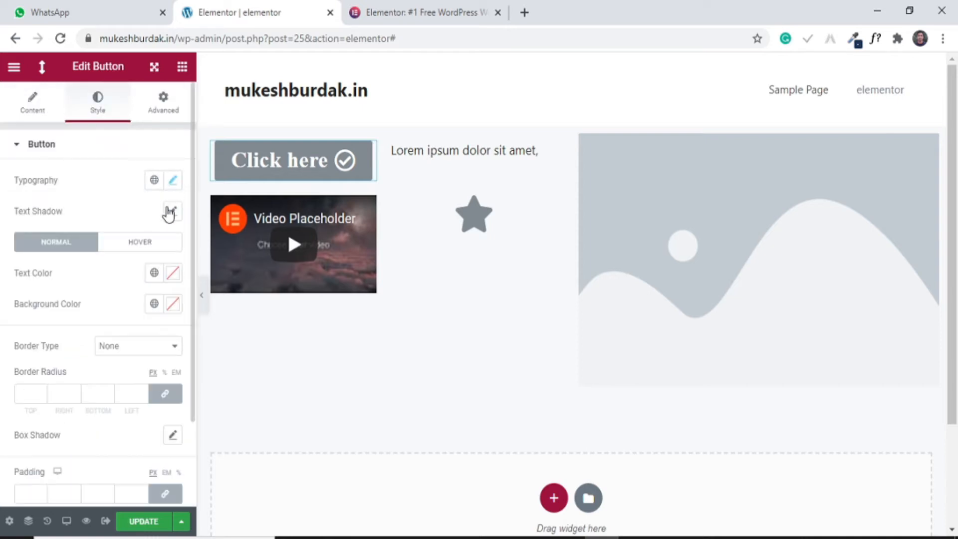
Give the "Click here" button a text shadow with blur 47, horizontal offset 2 and vertical offset -13.
{"action": "left_click", "coordinate": [175, 211]}
{"action": "left_click", "coordinate": [175, 215]}
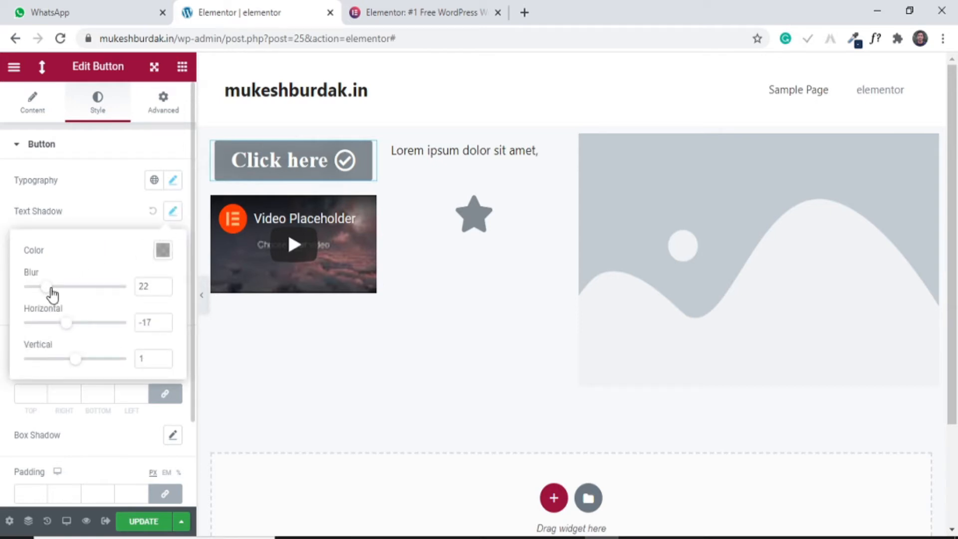
{"action": "left_click_drag", "start_coordinate": [50, 290], "coordinate": [73, 295]}
{"action": "mouse_move", "coordinate": [68, 332]}
{"action": "left_mouse_down"}
{"action": "mouse_move", "coordinate": [131, 329]}
{"action": "mouse_move", "coordinate": [25, 330]}
{"action": "mouse_move", "coordinate": [65, 328]}
{"action": "left_mouse_up"}
{"action": "left_click_drag", "start_coordinate": [84, 328], "coordinate": [78, 336]}
{"action": "mouse_move", "coordinate": [78, 369]}
{"action": "left_mouse_down"}
{"action": "mouse_move", "coordinate": [103, 367]}
{"action": "mouse_move", "coordinate": [72, 368]}
{"action": "left_mouse_up"}
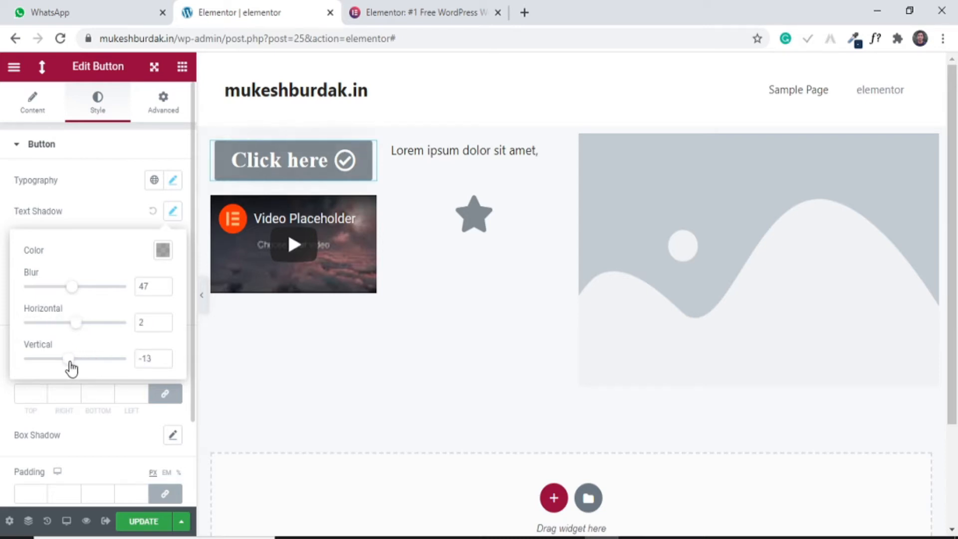
{"action": "left_click", "coordinate": [173, 216]}
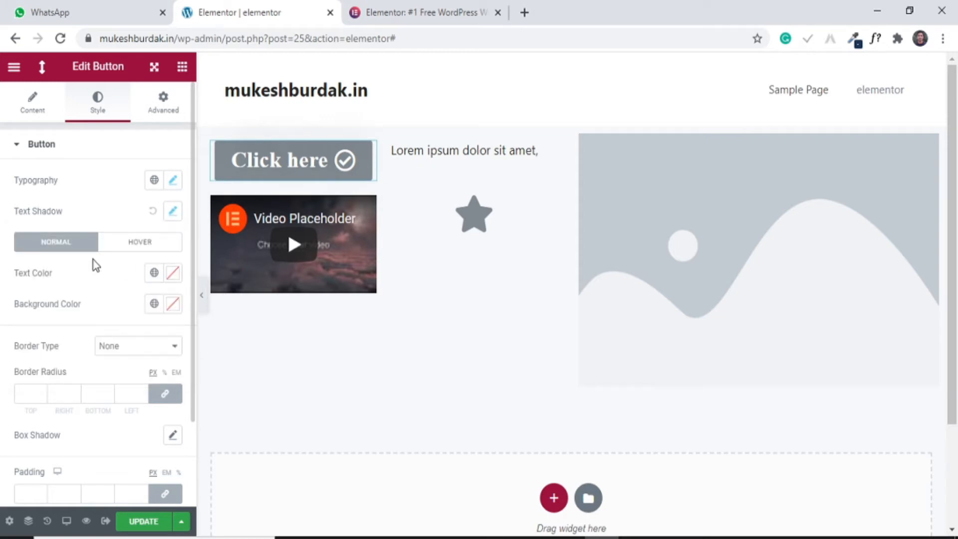
Set the "Click here" button's normal text color to red #F80000 and its background color to white #FFFFFF.
{"action": "scroll", "coordinate": [94, 265], "scroll_direction": "down", "scroll_amount": 2}
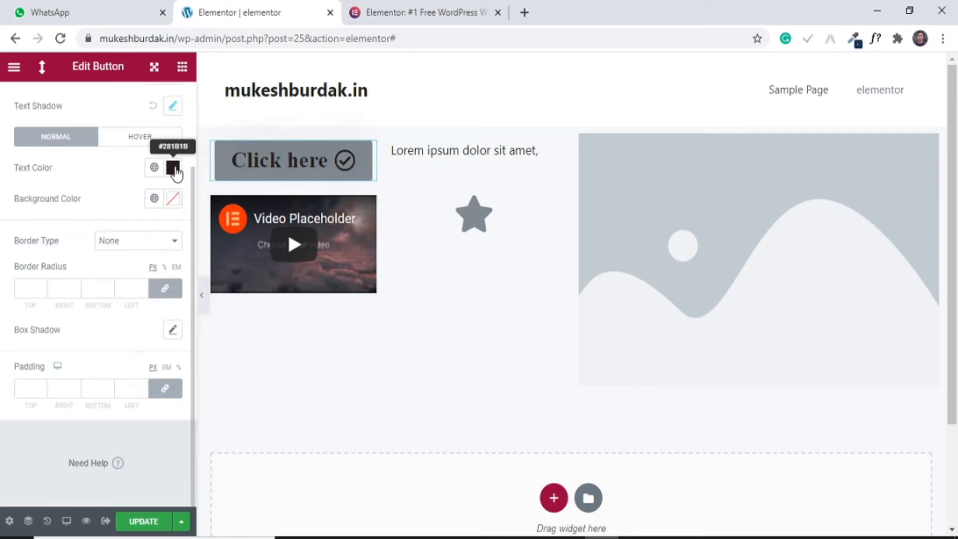
{"action": "left_click", "coordinate": [173, 168]}
{"action": "left_click_drag", "start_coordinate": [160, 321], "coordinate": [261, 222]}
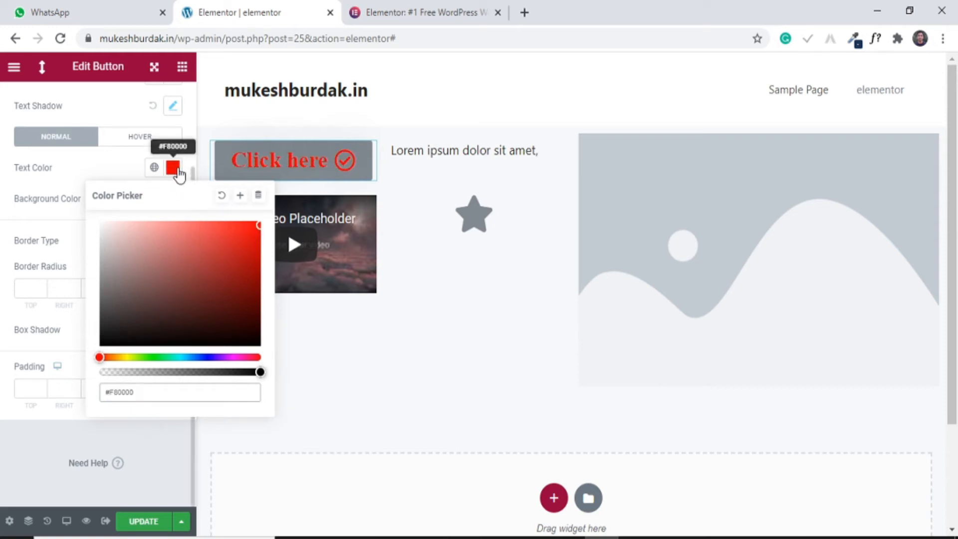
{"action": "left_click", "coordinate": [175, 169]}
{"action": "left_click", "coordinate": [174, 199]}
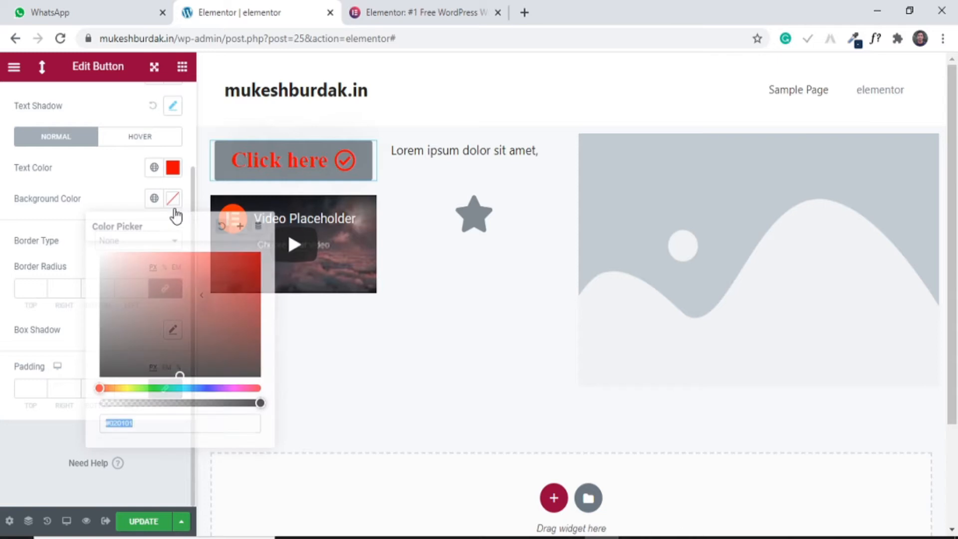
{"action": "mouse_move", "coordinate": [176, 297]}
{"action": "left_mouse_down"}
{"action": "mouse_move", "coordinate": [108, 255]}
{"action": "mouse_move", "coordinate": [80, 252]}
{"action": "left_mouse_up"}
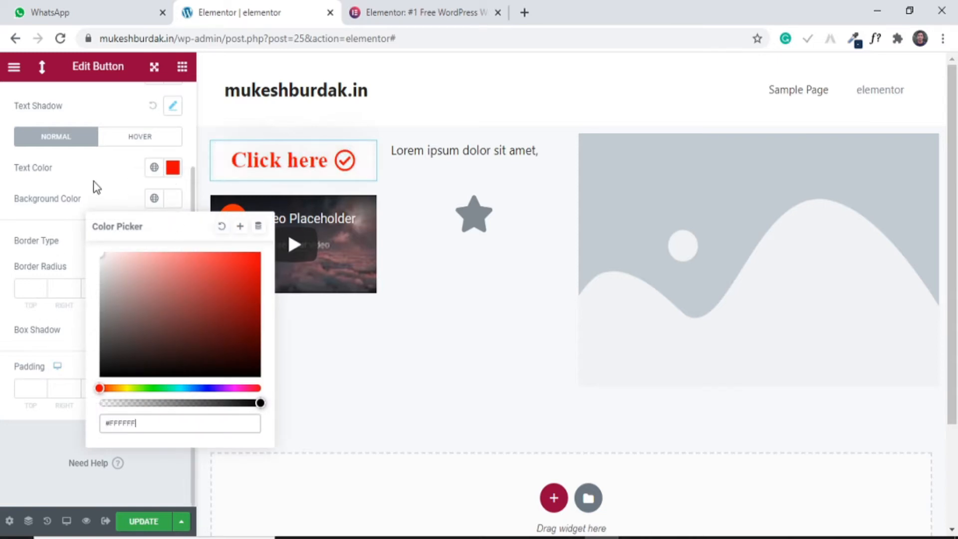
{"action": "scroll", "coordinate": [91, 184], "scroll_direction": "up", "scroll_amount": 2}
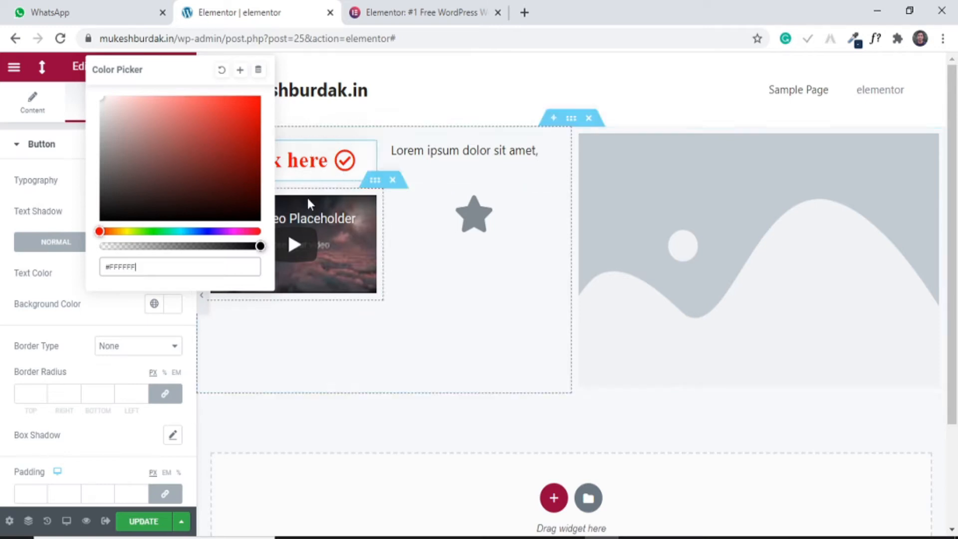
{"action": "left_click", "coordinate": [120, 325]}
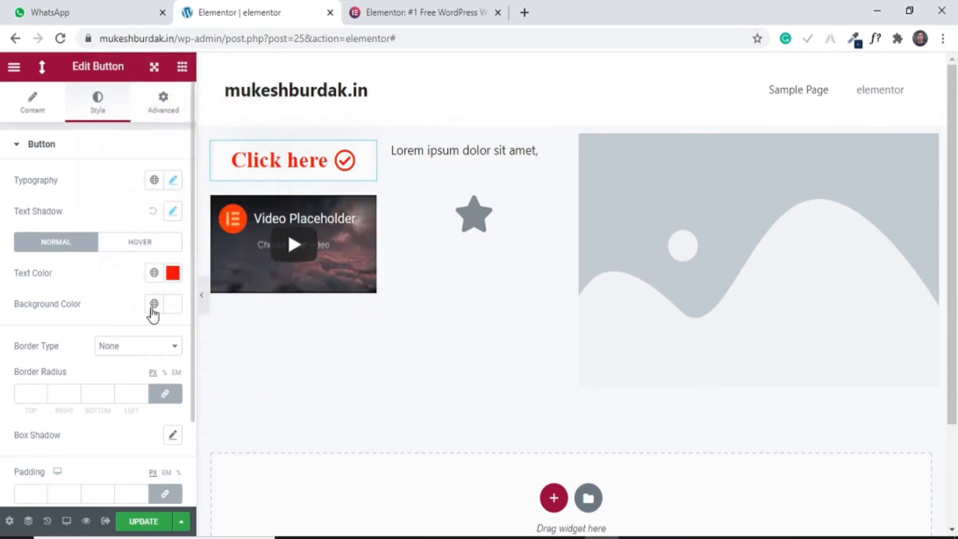
Set the "Click here" button's hover background color to red #E90101 and its hover text color to white.
{"action": "left_click", "coordinate": [140, 245]}
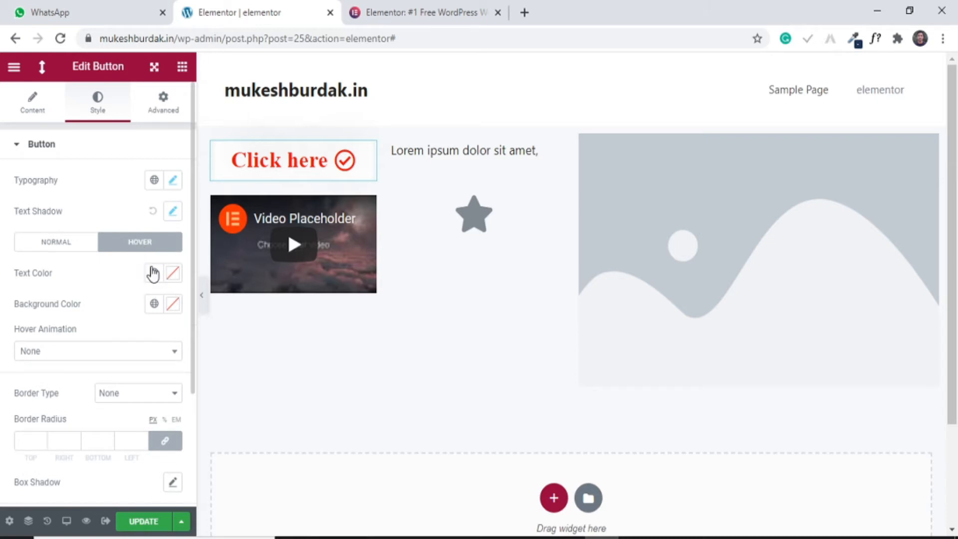
{"action": "left_click", "coordinate": [86, 250]}
{"action": "left_click", "coordinate": [152, 245]}
{"action": "left_click", "coordinate": [172, 305]}
{"action": "left_click_drag", "start_coordinate": [240, 150], "coordinate": [260, 106]}
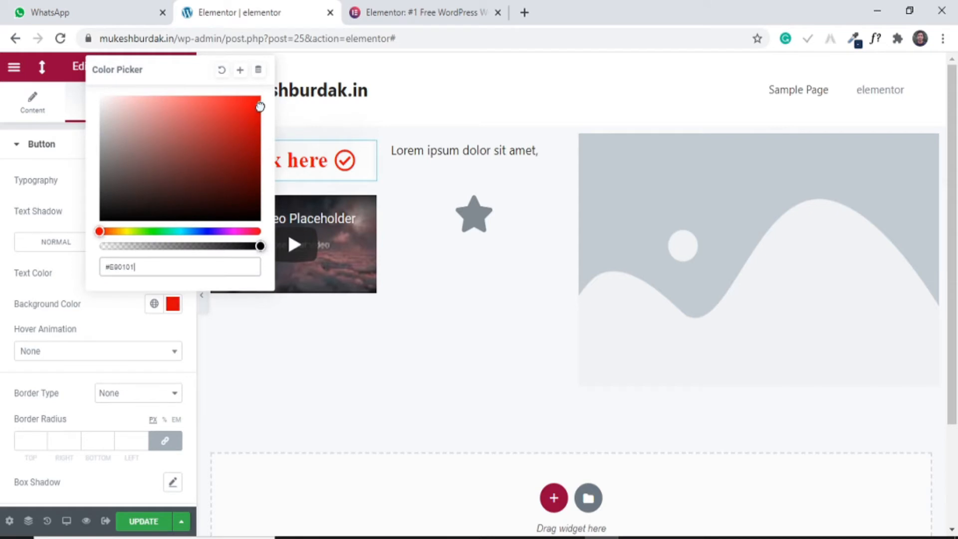
{"action": "left_click", "coordinate": [173, 305]}
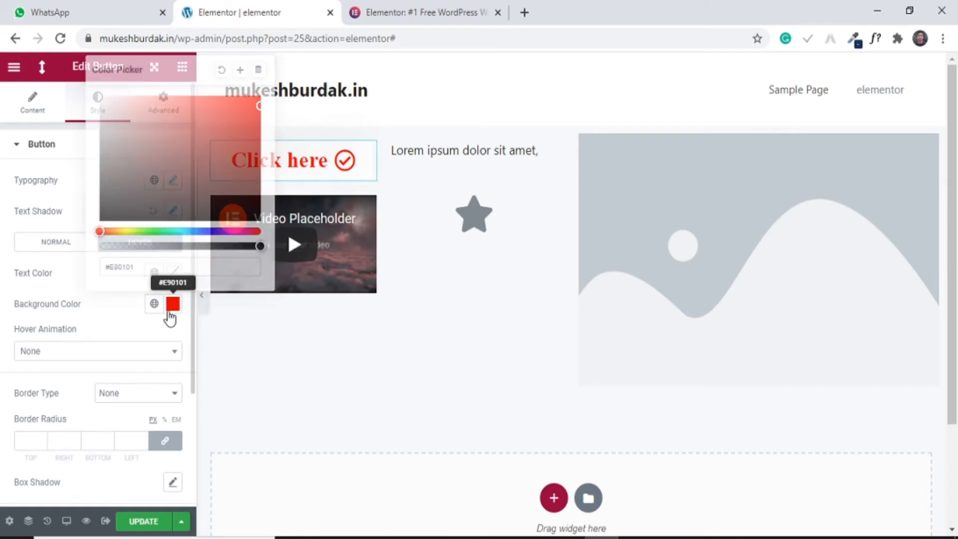
{"action": "left_click", "coordinate": [174, 274]}
{"action": "left_click_drag", "start_coordinate": [144, 352], "coordinate": [95, 326]}
{"action": "left_click", "coordinate": [175, 276]}
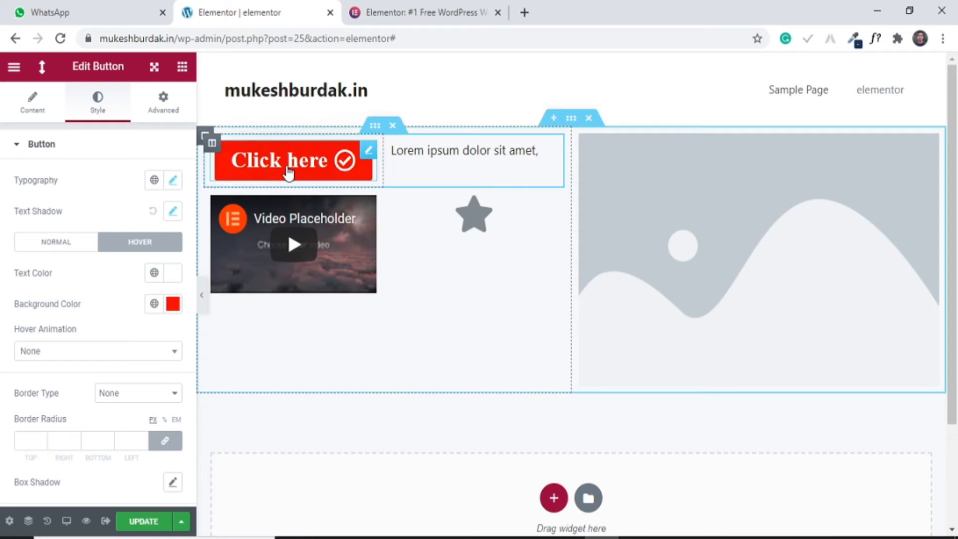
Examine the button's remaining style options, its content settings and its advanced settings such as margin, padding and motion effects.
{"action": "scroll", "coordinate": [117, 324], "scroll_direction": "down", "scroll_amount": 3}
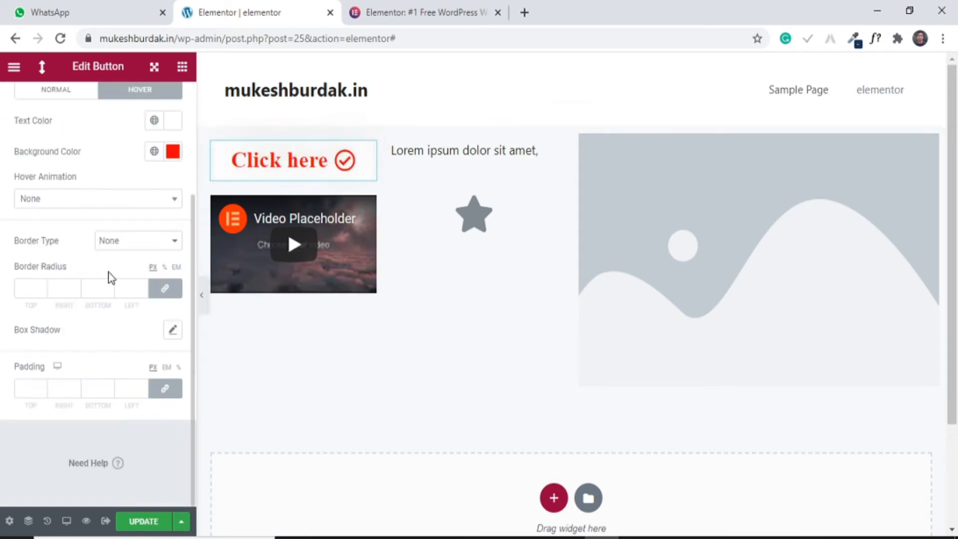
{"action": "scroll", "coordinate": [106, 275], "scroll_direction": "up", "scroll_amount": 3}
{"action": "scroll", "coordinate": [105, 282], "scroll_direction": "down", "scroll_amount": 3}
{"action": "scroll", "coordinate": [104, 300], "scroll_direction": "up", "scroll_amount": 3}
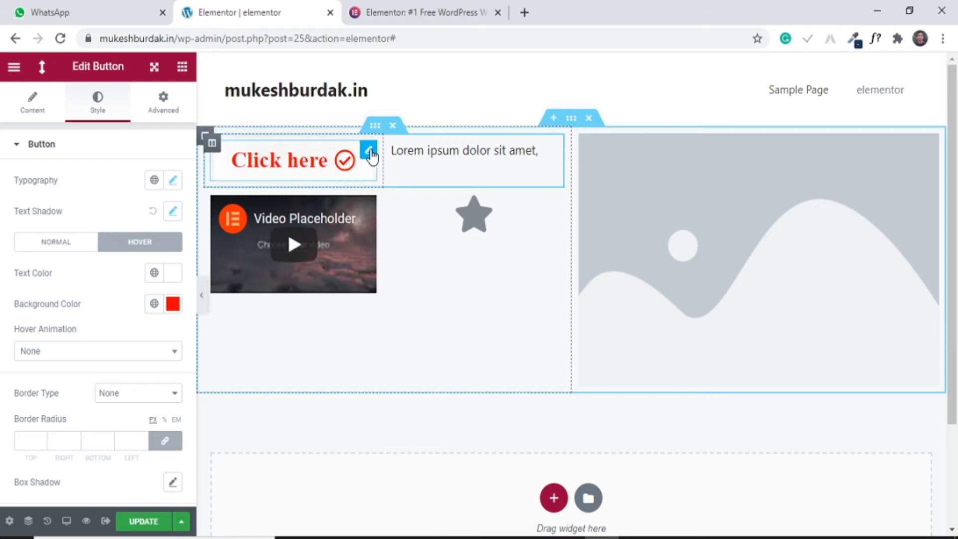
{"action": "left_click", "coordinate": [29, 104]}
{"action": "left_click", "coordinate": [163, 102]}
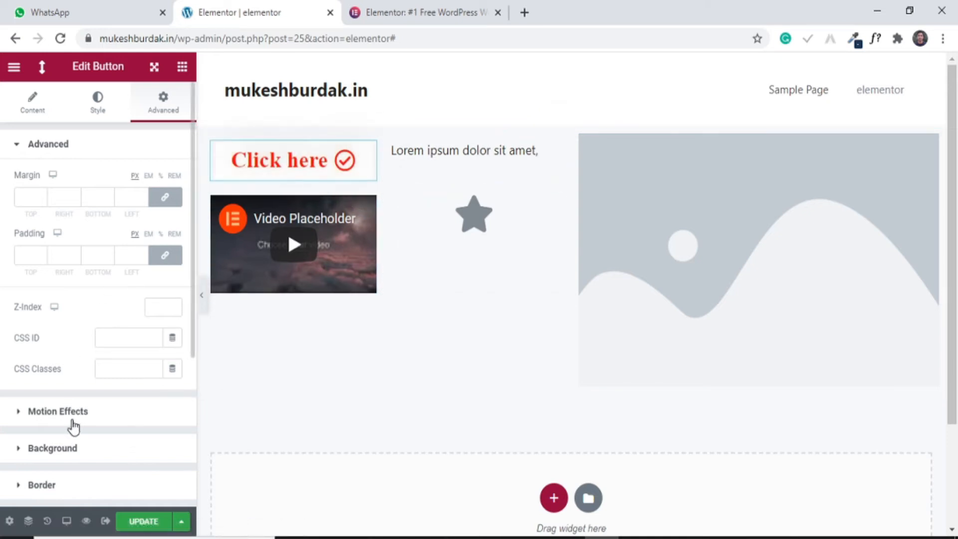
{"action": "scroll", "coordinate": [96, 426], "scroll_direction": "down", "scroll_amount": 5}
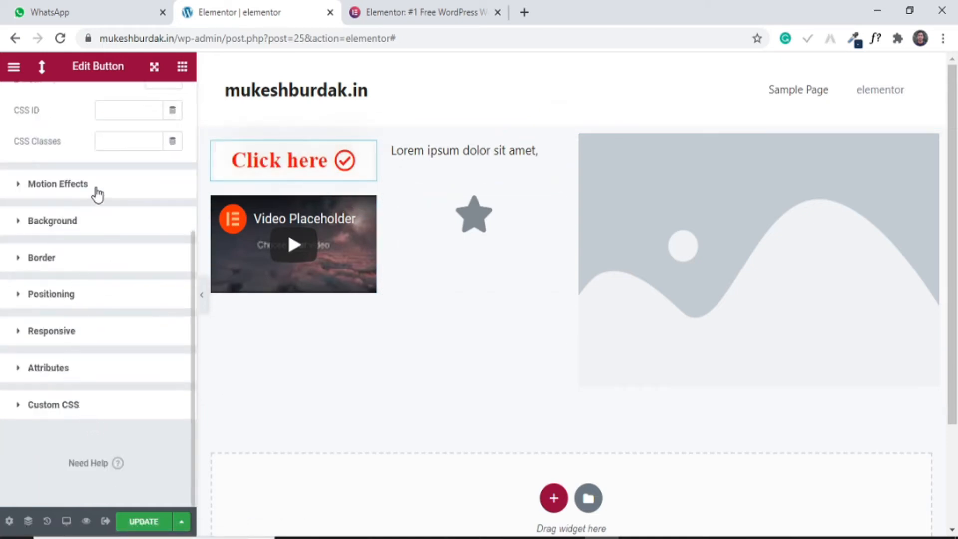
{"action": "scroll", "coordinate": [97, 294], "scroll_direction": "up", "scroll_amount": 5}
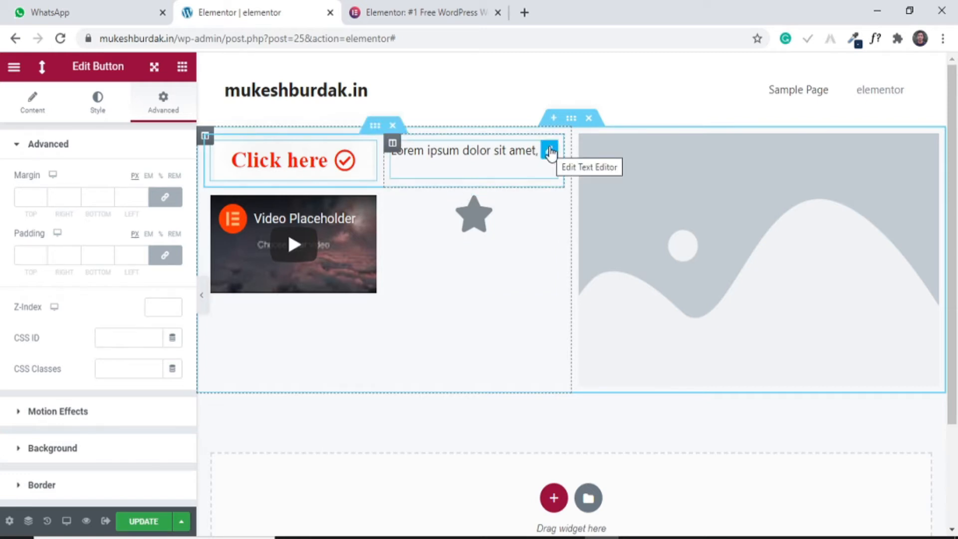
Try the Center and Justified alignments on the "Lorem ipsum" text widget and keep it centered.
{"action": "left_click", "coordinate": [551, 150]}
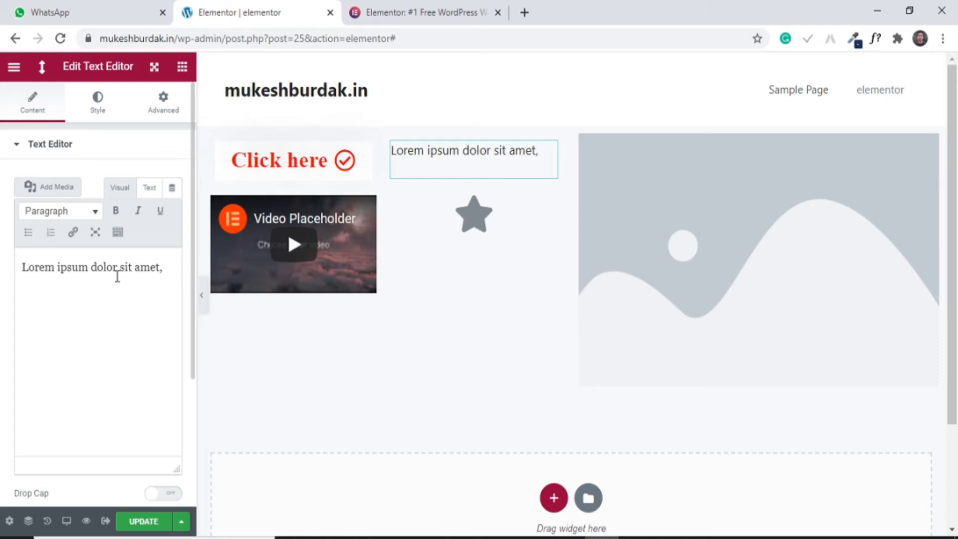
{"action": "left_click", "coordinate": [97, 102]}
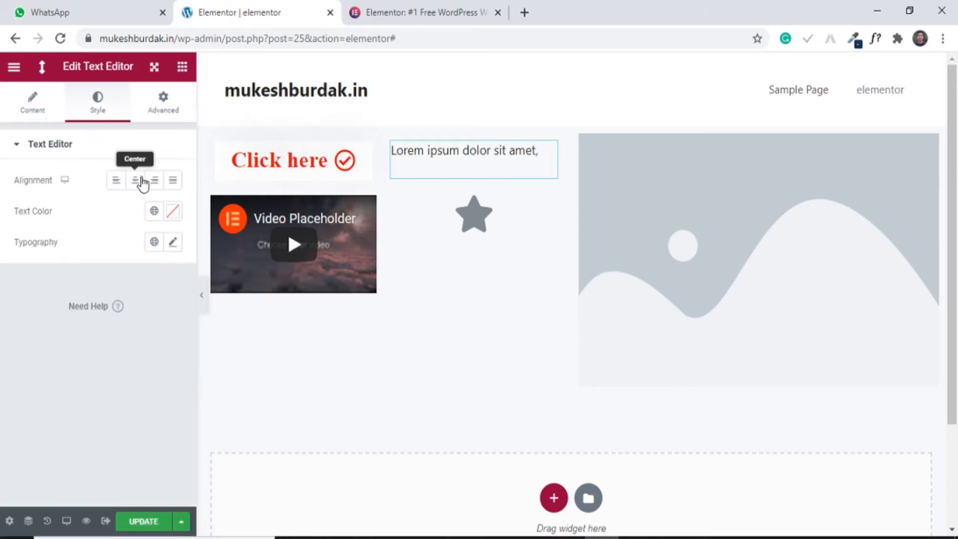
{"action": "left_click", "coordinate": [142, 181]}
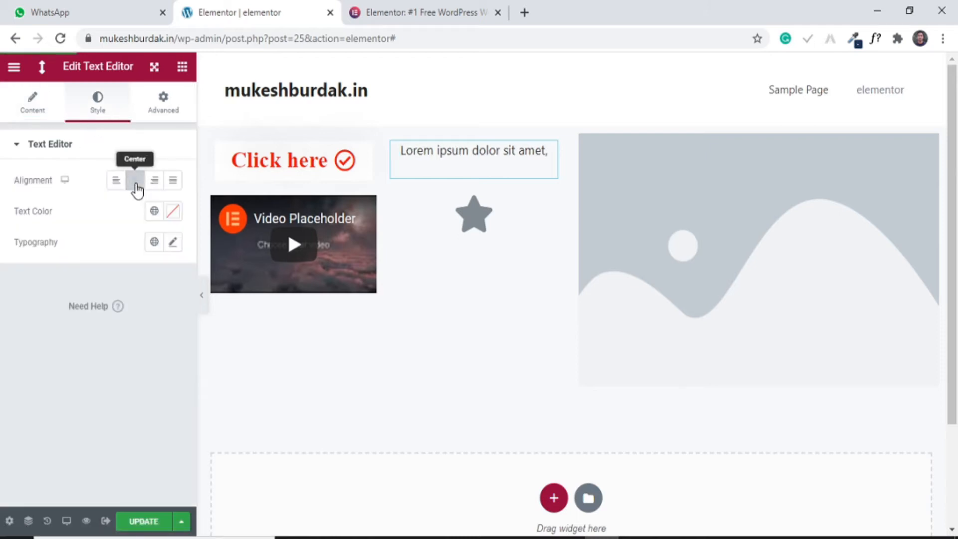
{"action": "left_click", "coordinate": [174, 185]}
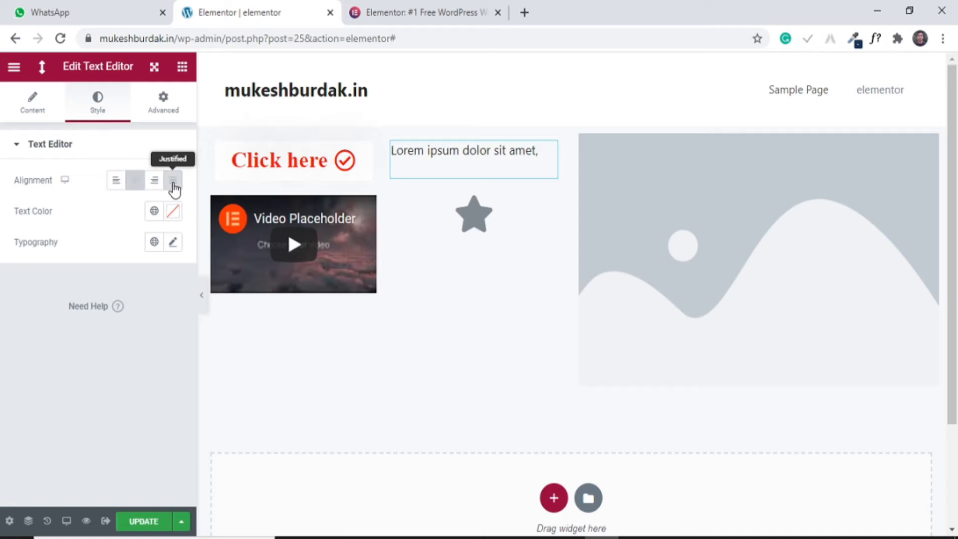
{"action": "left_click", "coordinate": [134, 183]}
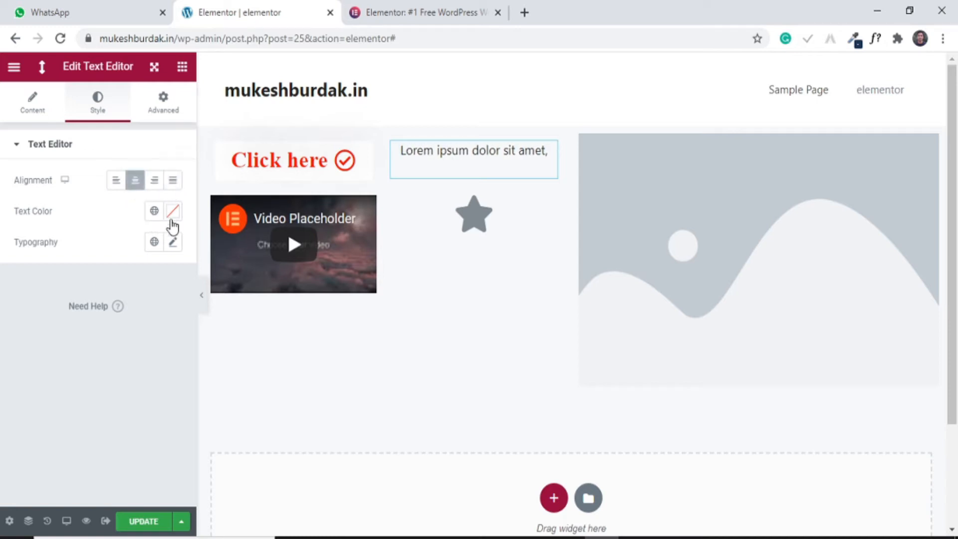
Examine the typography options and advanced settings of the "Lorem ipsum" text widget.
{"action": "left_click", "coordinate": [173, 243]}
{"action": "scroll", "coordinate": [101, 393], "scroll_direction": "down", "scroll_amount": 2}
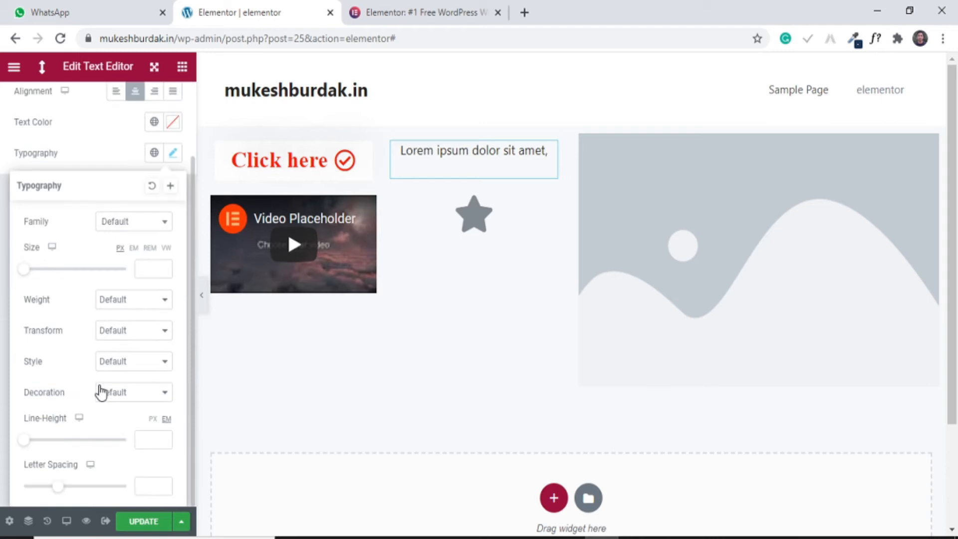
{"action": "scroll", "coordinate": [86, 388], "scroll_direction": "up", "scroll_amount": 2}
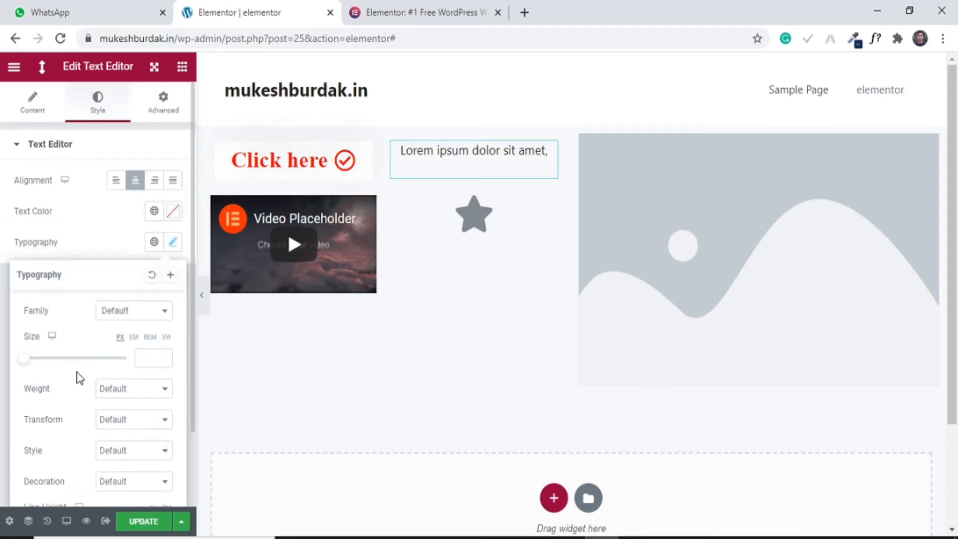
{"action": "left_click", "coordinate": [172, 242]}
{"action": "left_click", "coordinate": [172, 112]}
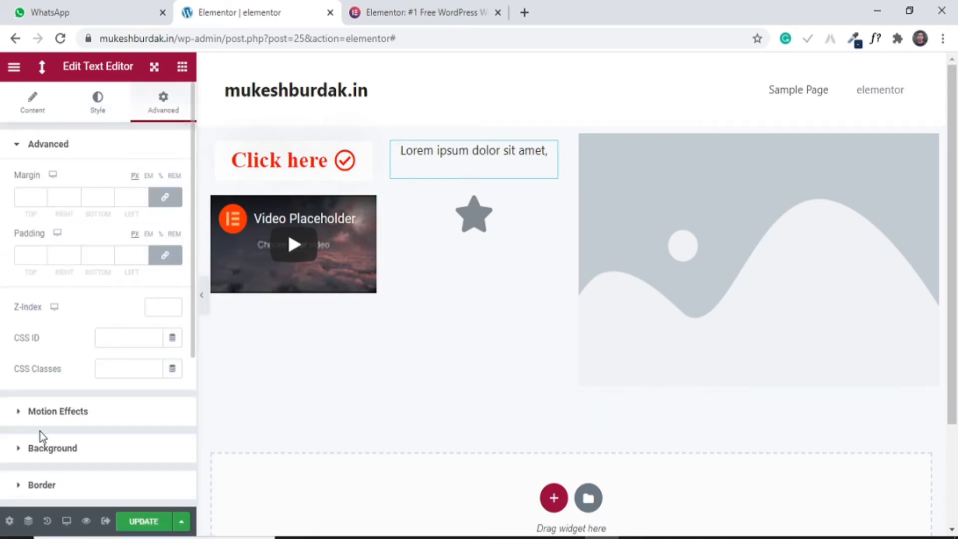
{"action": "scroll", "coordinate": [54, 430], "scroll_direction": "down", "scroll_amount": 5}
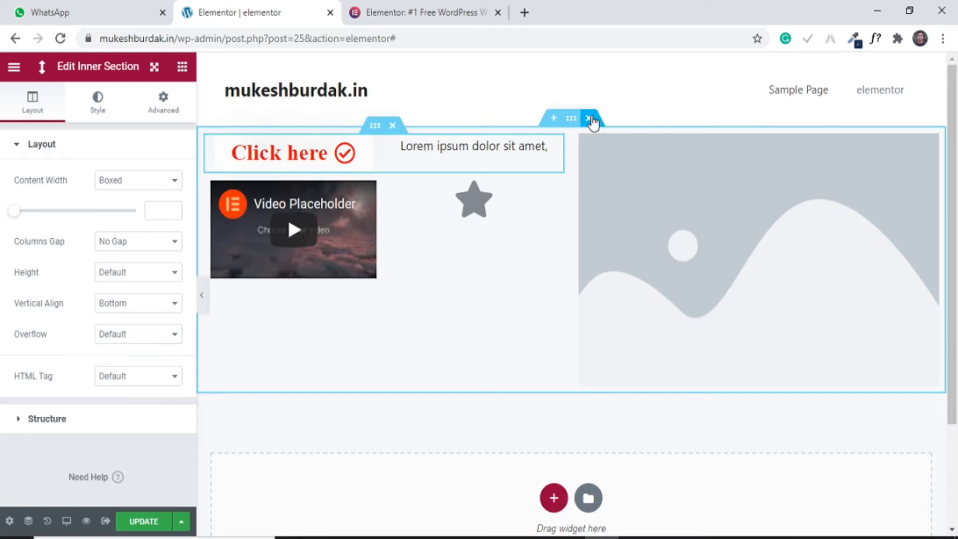
Delete the whole existing section and add a new section with two equal columns.
{"action": "left_click", "coordinate": [590, 118]}
{"action": "left_click", "coordinate": [563, 256]}
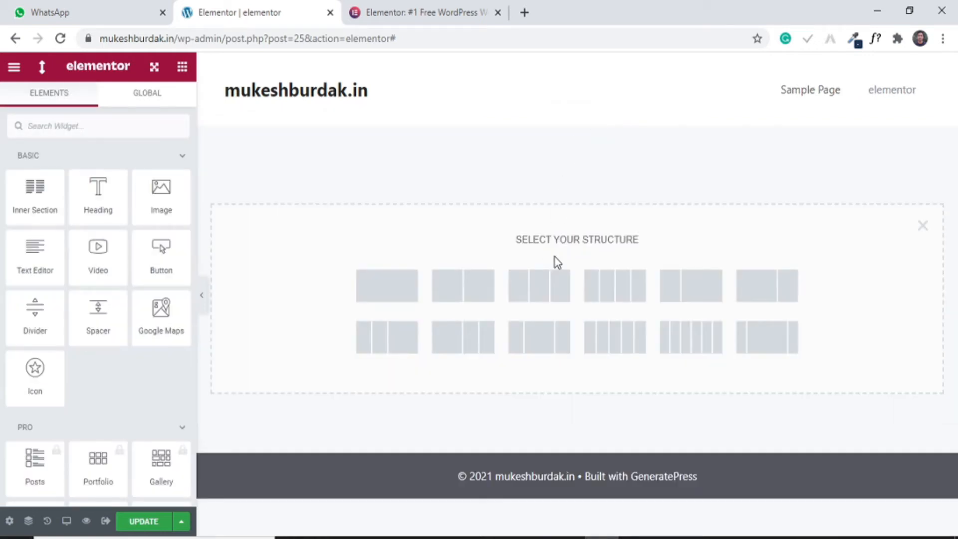
{"action": "left_click", "coordinate": [459, 294]}
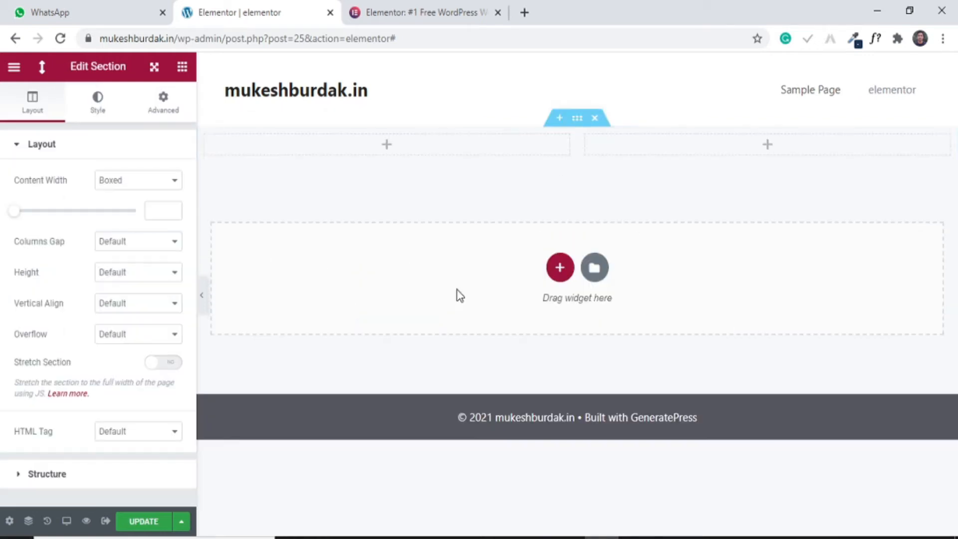
Add a Heading widget to the new section's left column and an Image widget to its right column.
{"action": "left_click", "coordinate": [392, 149]}
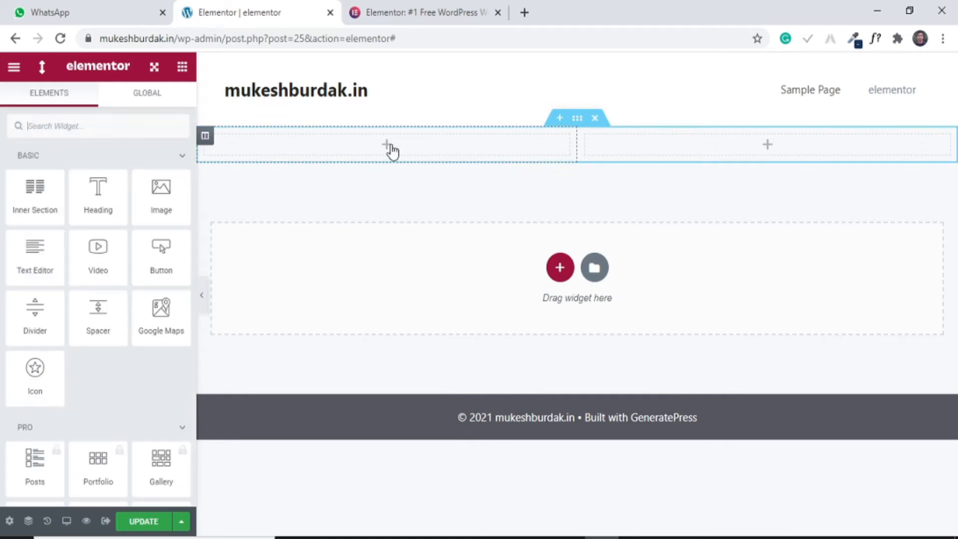
{"action": "left_click_drag", "start_coordinate": [94, 189], "coordinate": [387, 144]}
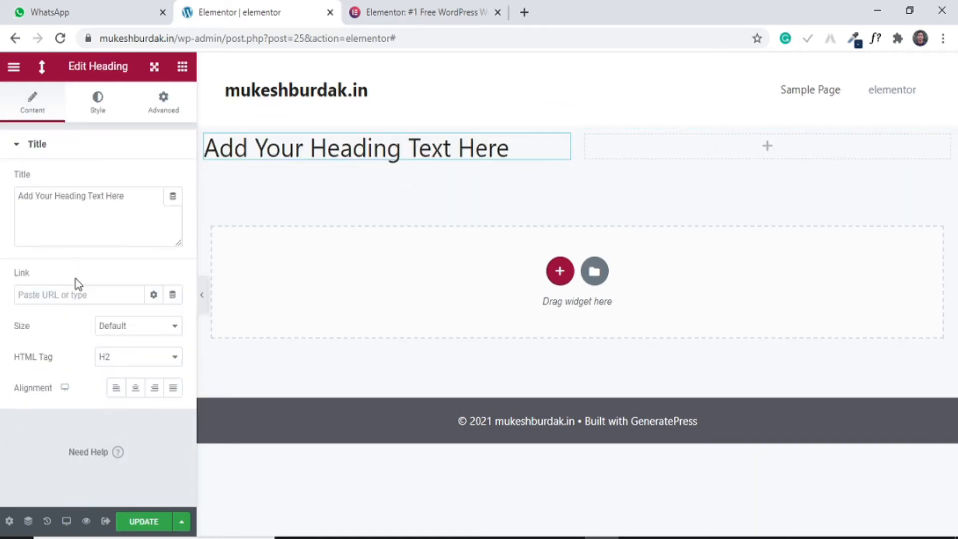
{"action": "left_click", "coordinate": [749, 151]}
{"action": "left_click_drag", "start_coordinate": [183, 202], "coordinate": [779, 150]}
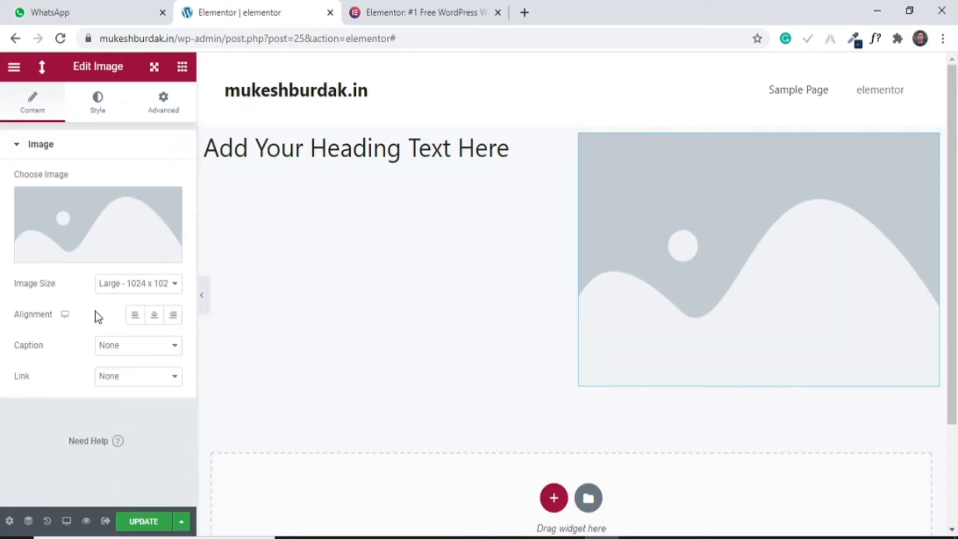
Insert indian-woman-giving-traditional-welcome-6783442.jpg from the media library into the Image widget.
{"action": "left_click", "coordinate": [95, 259]}
{"action": "left_click", "coordinate": [196, 257]}
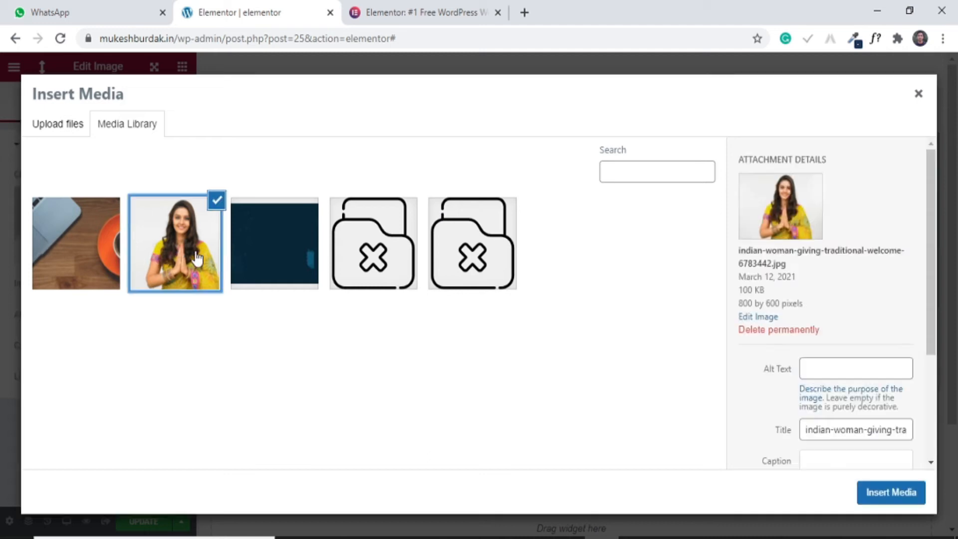
{"action": "left_click", "coordinate": [876, 500]}
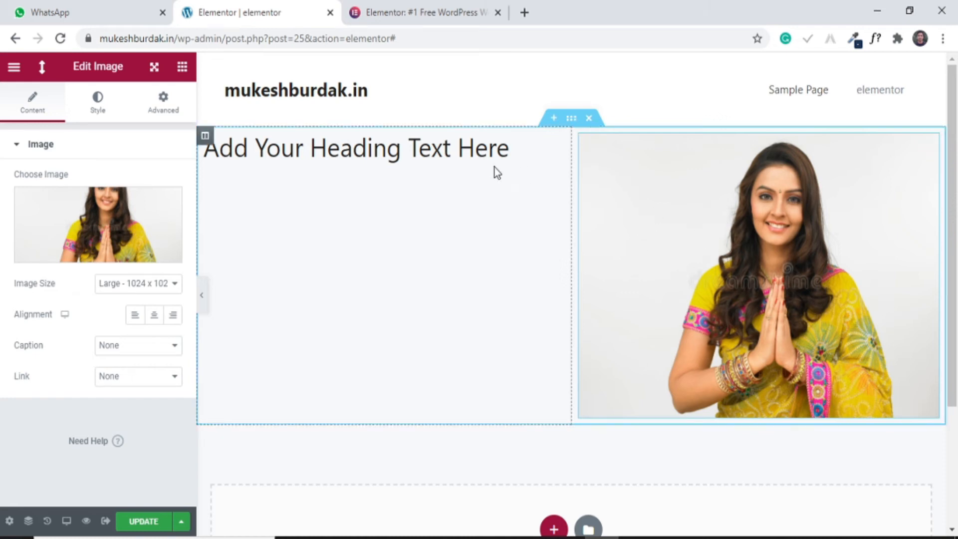
Add a Text Editor widget below the heading in the left column and return to the widget list.
{"action": "left_click", "coordinate": [343, 151]}
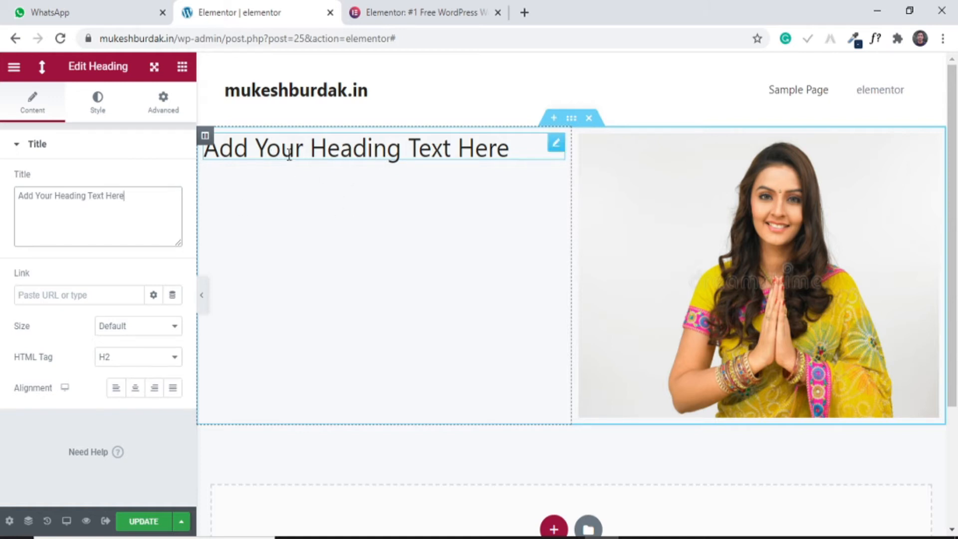
{"action": "left_click", "coordinate": [182, 67]}
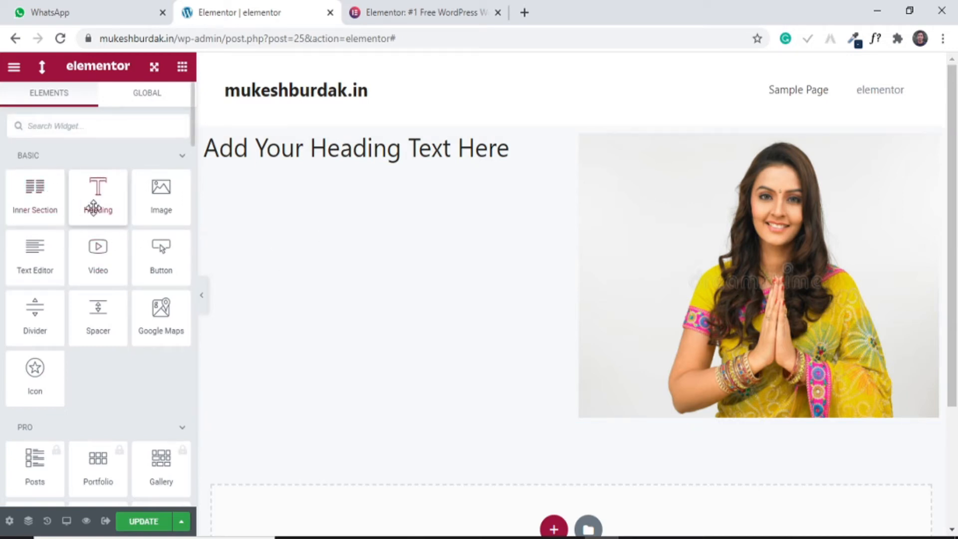
{"action": "left_click_drag", "start_coordinate": [65, 253], "coordinate": [416, 158]}
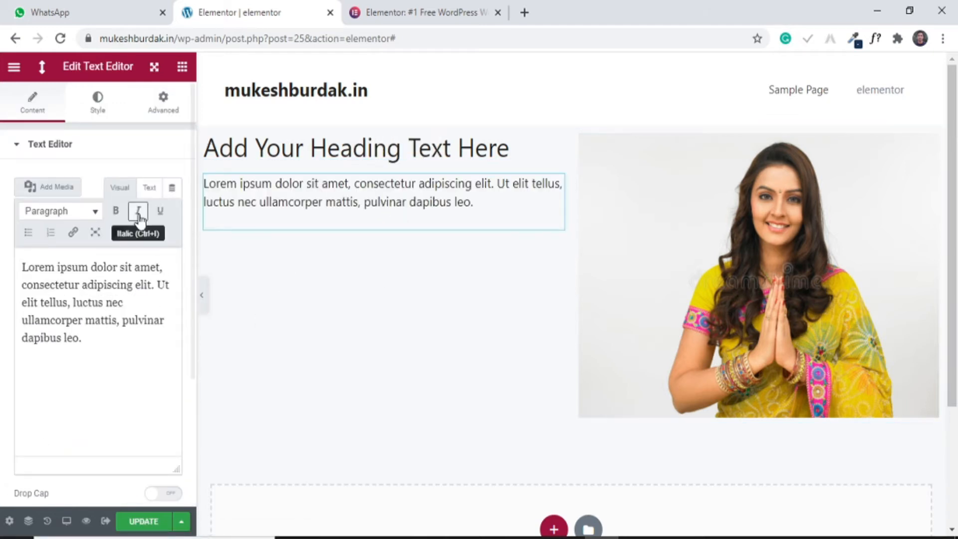
{"action": "left_click", "coordinate": [184, 68]}
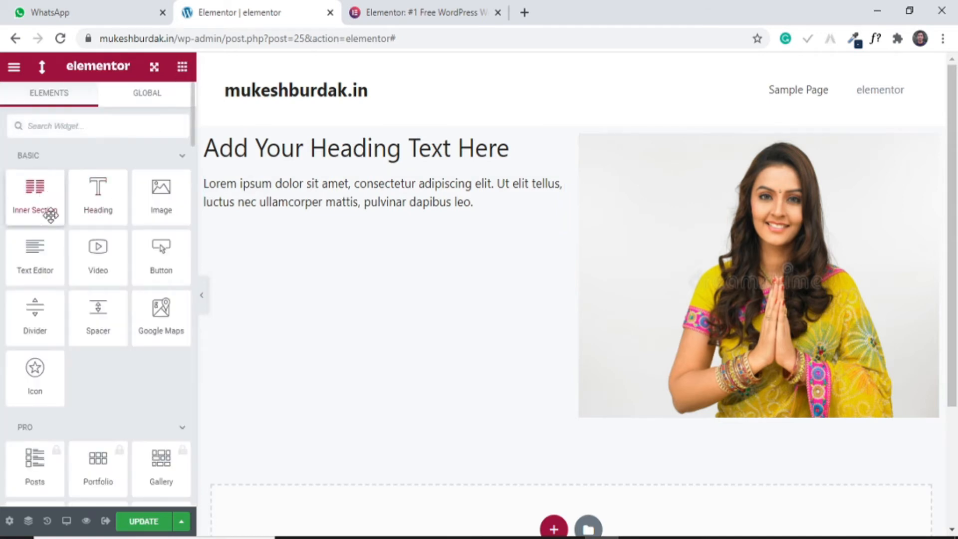
Add a Button widget below the text in the left column and set that column's vertical alignment to Middle.
{"action": "left_click_drag", "start_coordinate": [160, 252], "coordinate": [456, 219]}
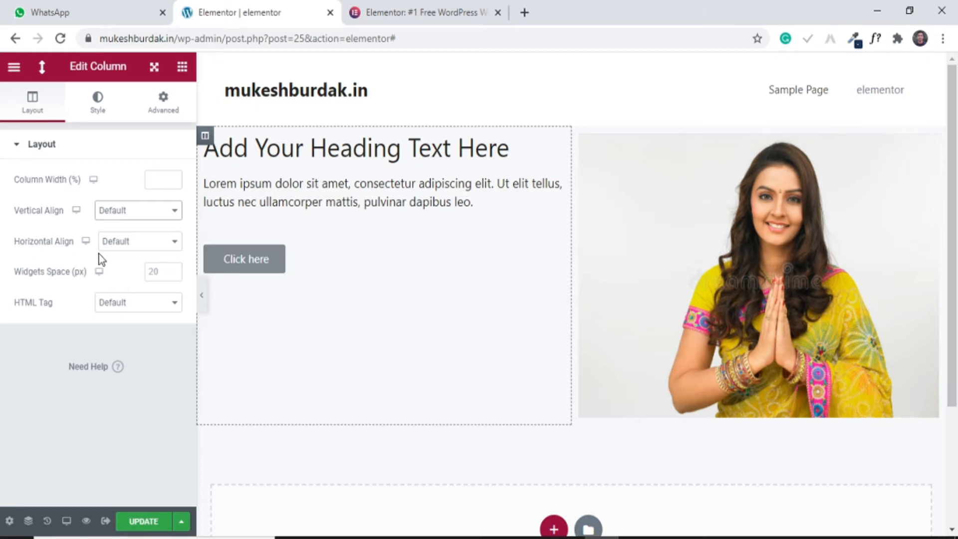
{"action": "left_click", "coordinate": [154, 218]}
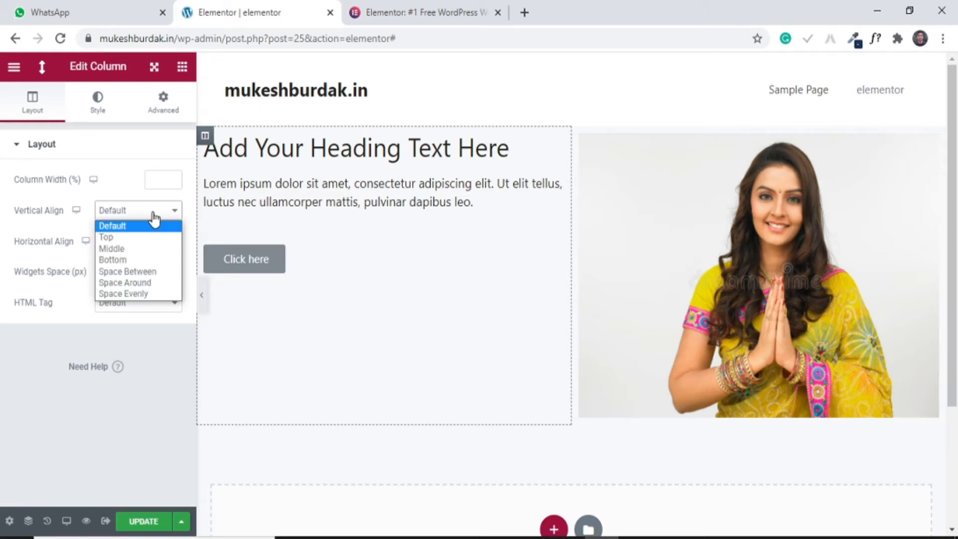
{"action": "left_click", "coordinate": [151, 248]}
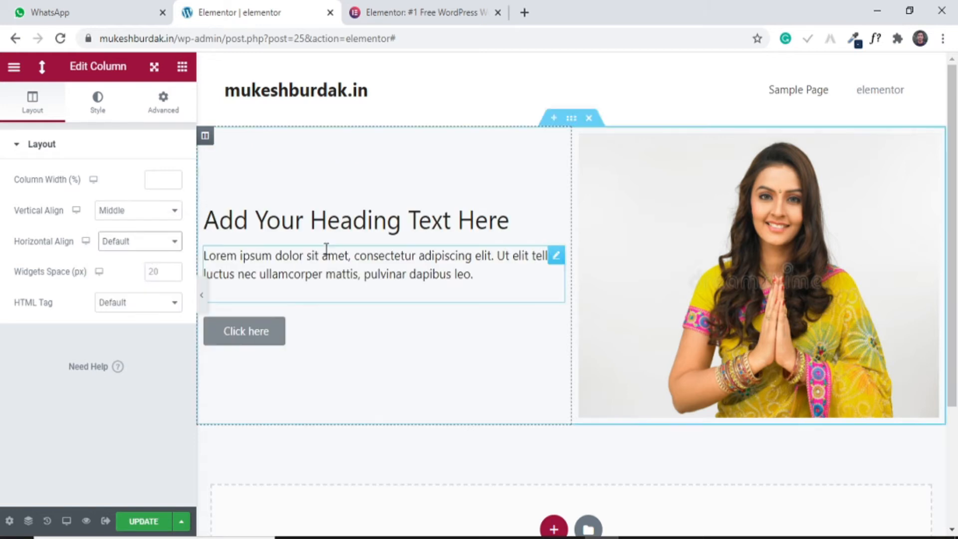
Centre-align the heading, the text and the button in the left column.
{"action": "left_click", "coordinate": [335, 230]}
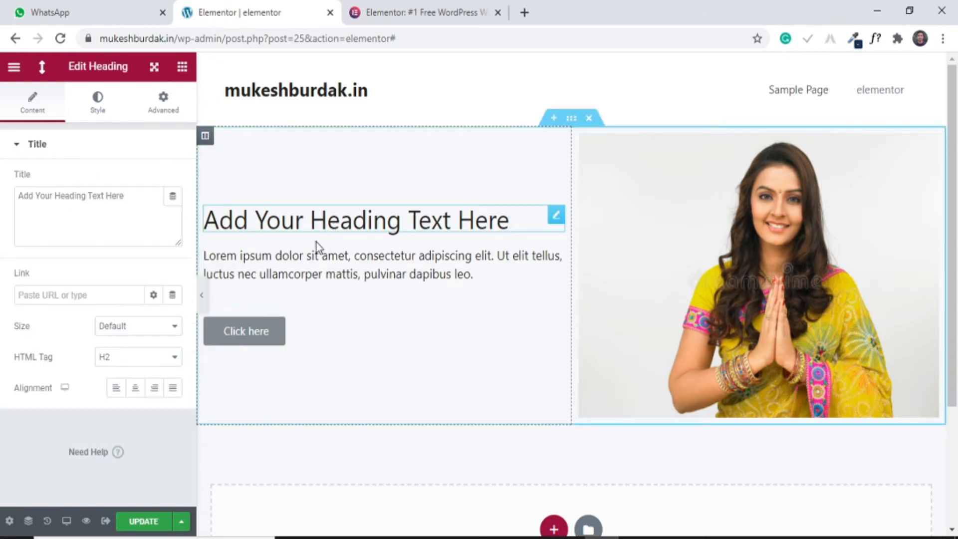
{"action": "left_click", "coordinate": [155, 390]}
{"action": "left_click", "coordinate": [136, 392]}
{"action": "left_click", "coordinate": [299, 278]}
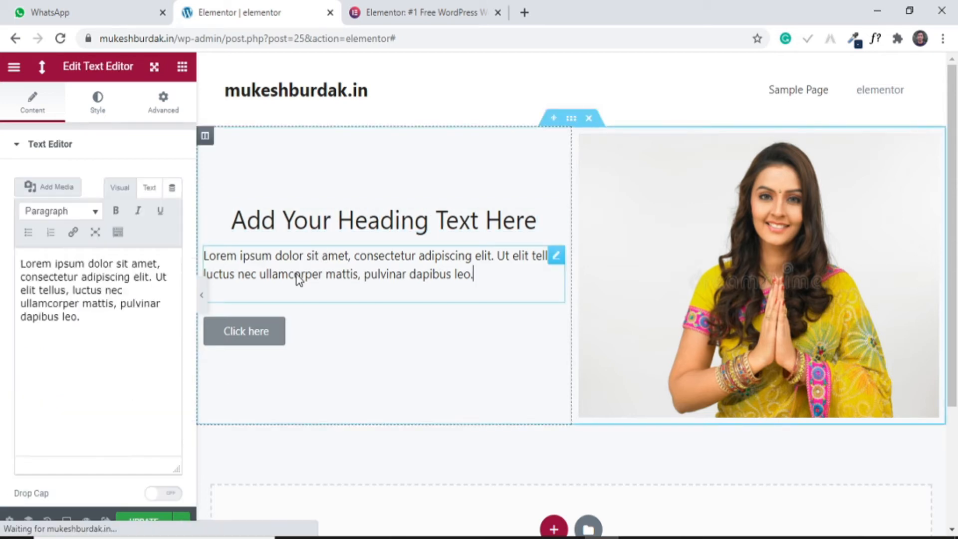
{"action": "left_click", "coordinate": [97, 106]}
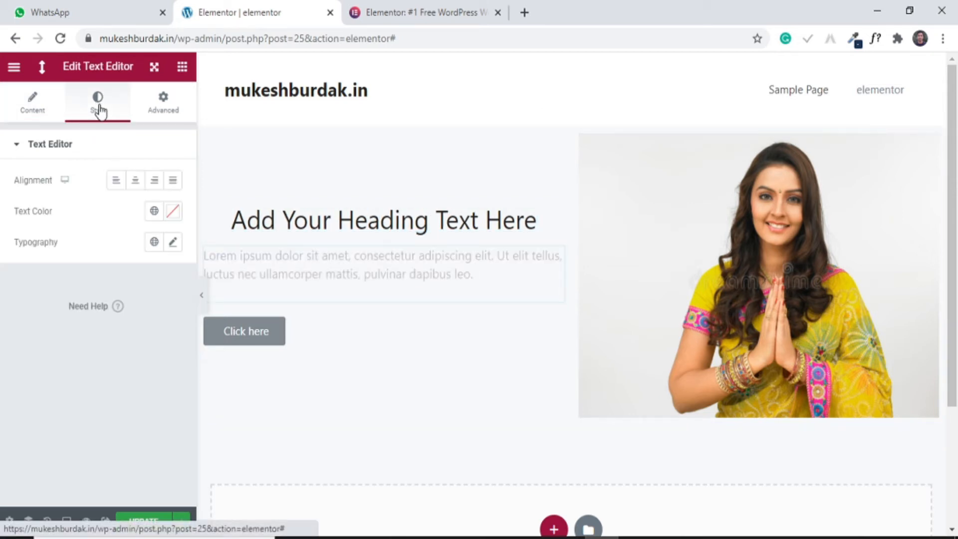
{"action": "left_click", "coordinate": [130, 182]}
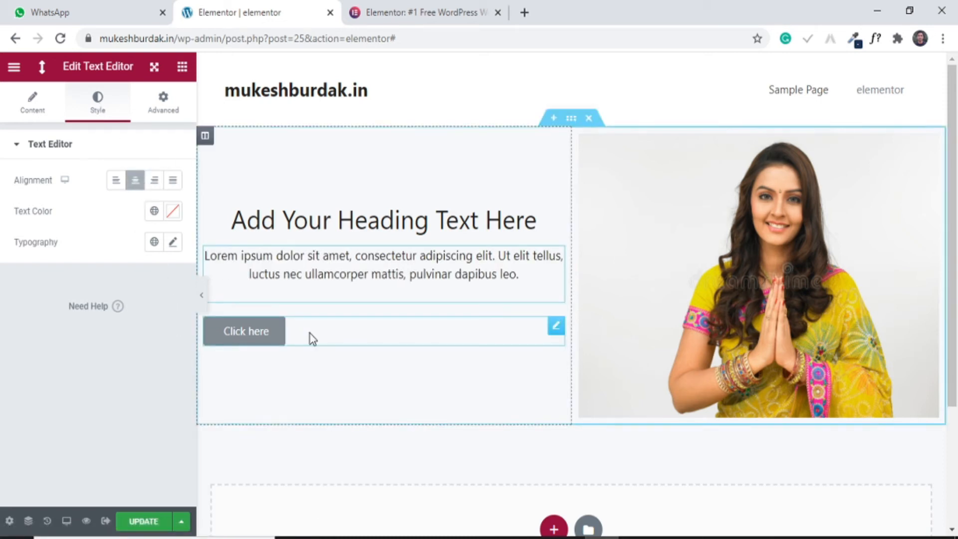
{"action": "left_click", "coordinate": [312, 339]}
{"action": "left_click", "coordinate": [139, 295]}
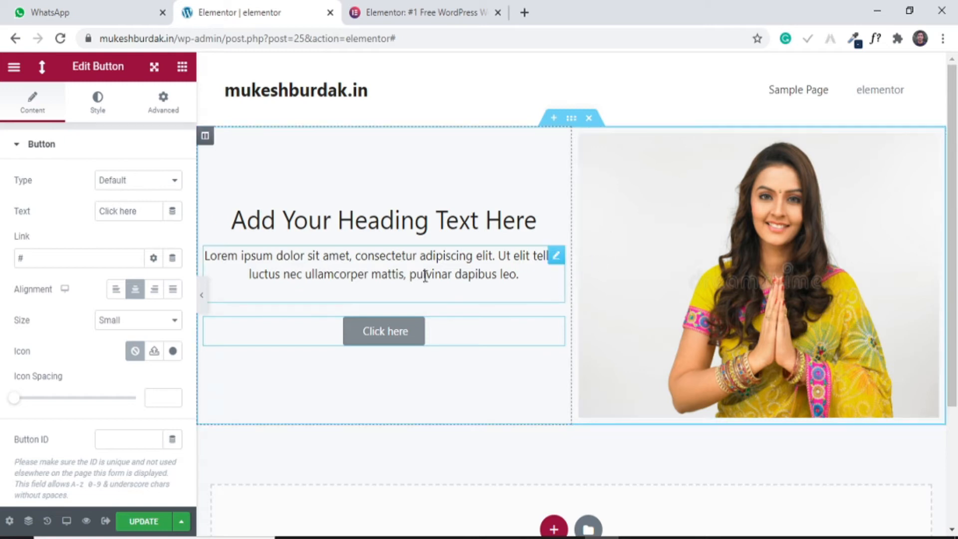
Add a new section with three equal columns below the existing section.
{"action": "left_click", "coordinate": [482, 204]}
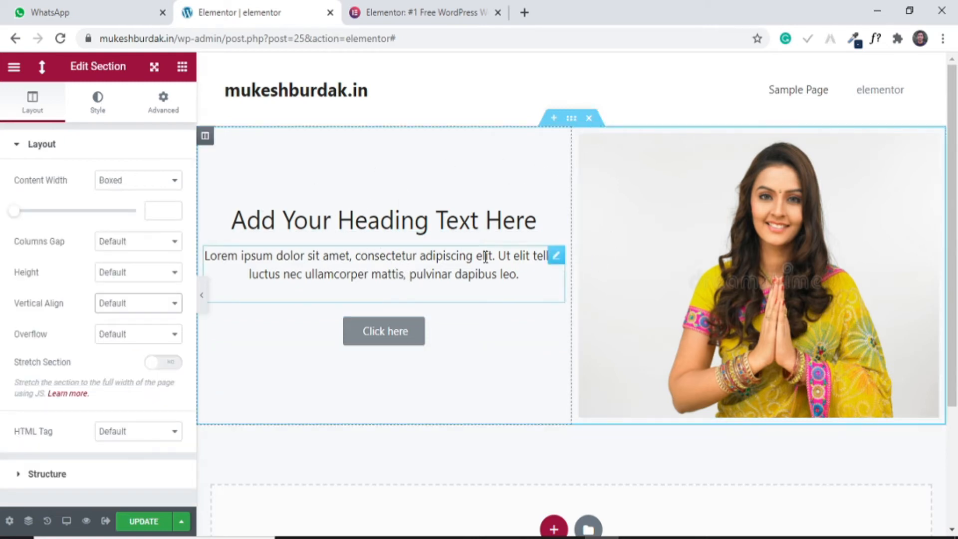
{"action": "scroll", "coordinate": [505, 241], "scroll_direction": "down", "scroll_amount": 3}
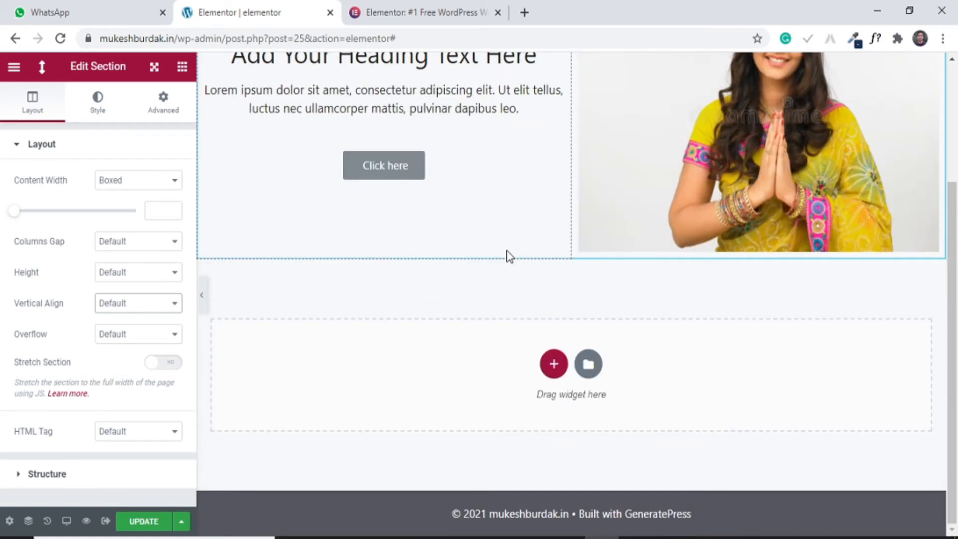
{"action": "left_click", "coordinate": [555, 367]}
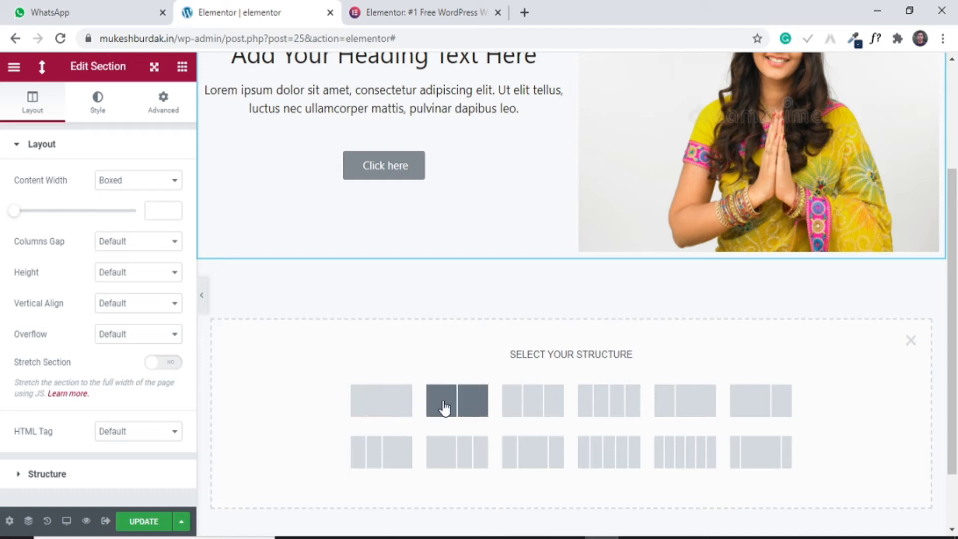
{"action": "left_click", "coordinate": [516, 411]}
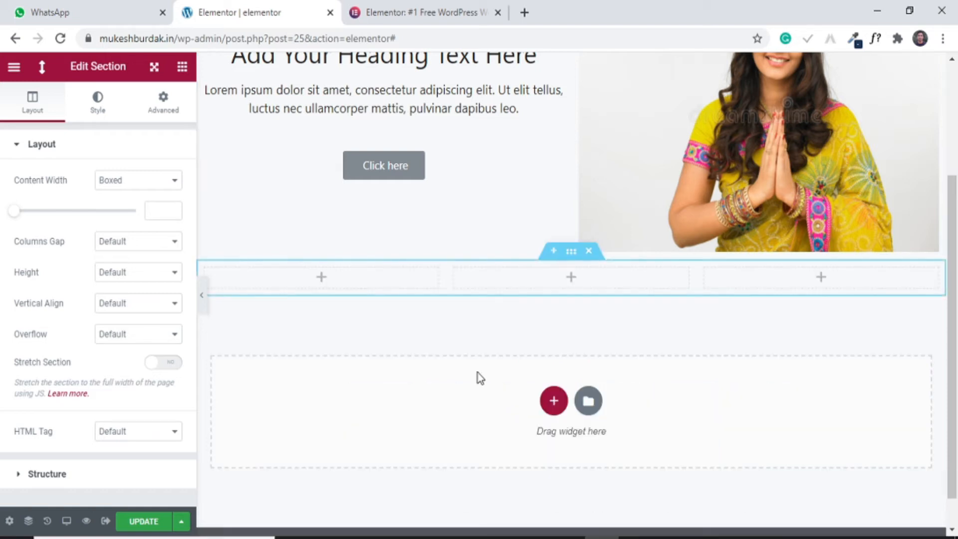
Fill the new section's first column with a heading reading "Elementor demo", a Text Editor widget and a Button widget.
{"action": "left_click", "coordinate": [322, 279]}
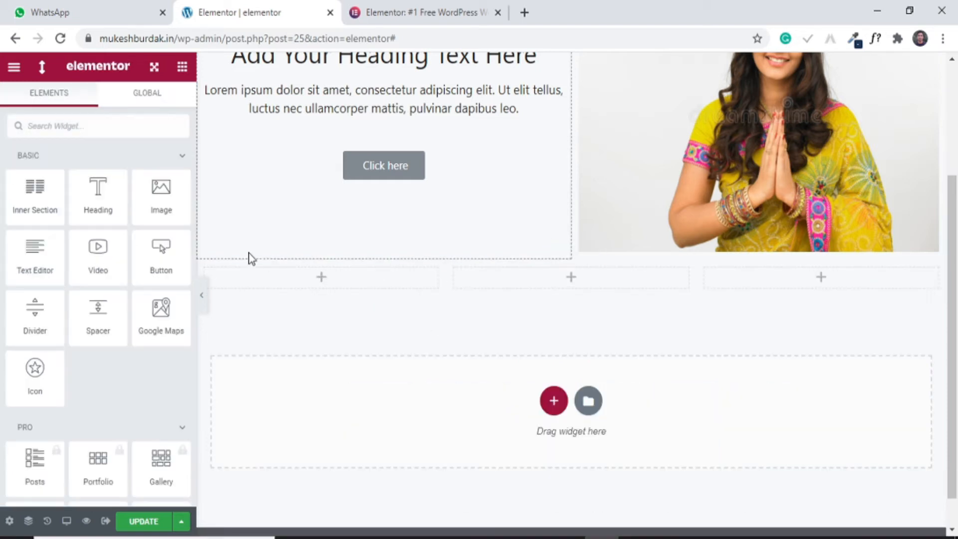
{"action": "left_click_drag", "start_coordinate": [95, 189], "coordinate": [325, 284]}
{"action": "triple_click", "coordinate": [17, 206]}
{"action": "type", "text": "Elementor demo"}
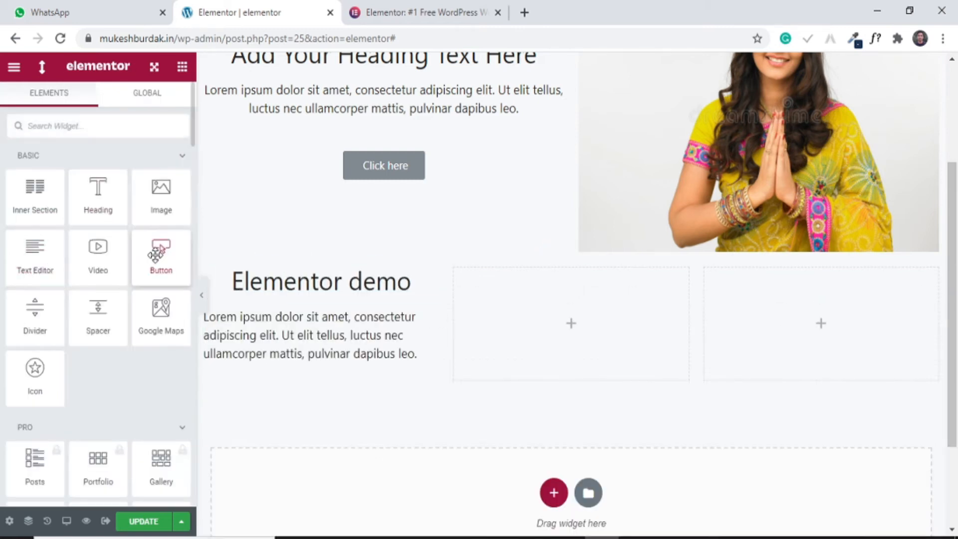
{"action": "left_click_drag", "start_coordinate": [157, 252], "coordinate": [328, 305]}
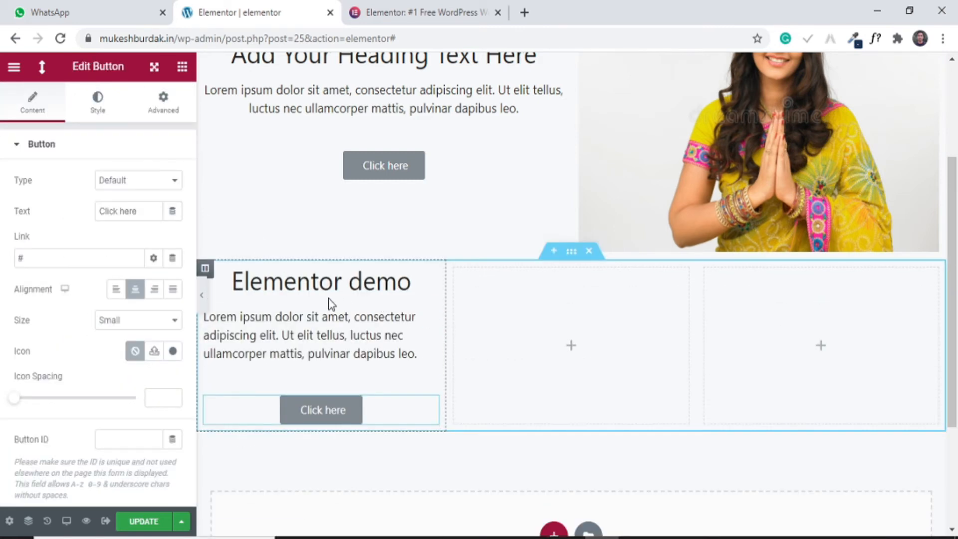
Copy the filled "Elementor demo" column and paste it twice into the same section.
{"action": "scroll", "coordinate": [329, 290], "scroll_direction": "down", "scroll_amount": 3}
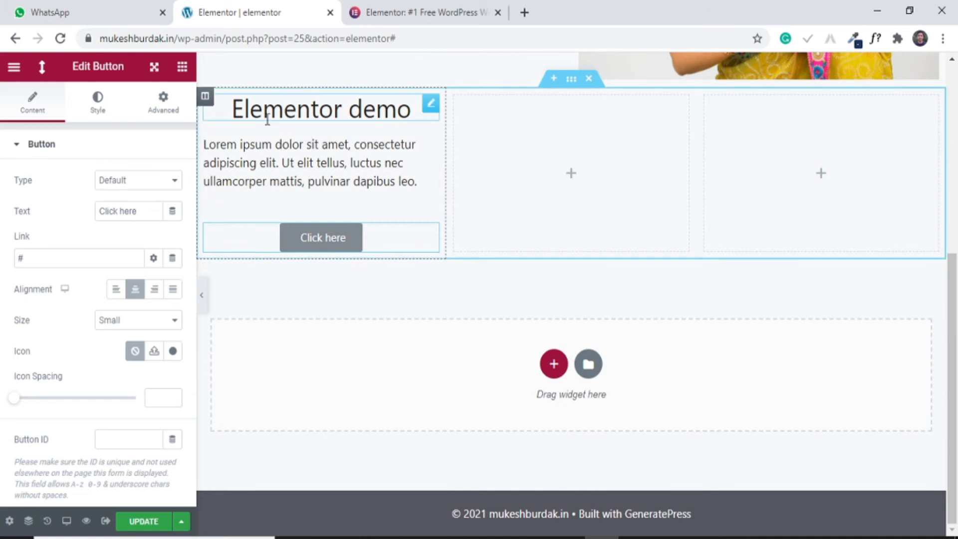
{"action": "right_click", "coordinate": [206, 101]}
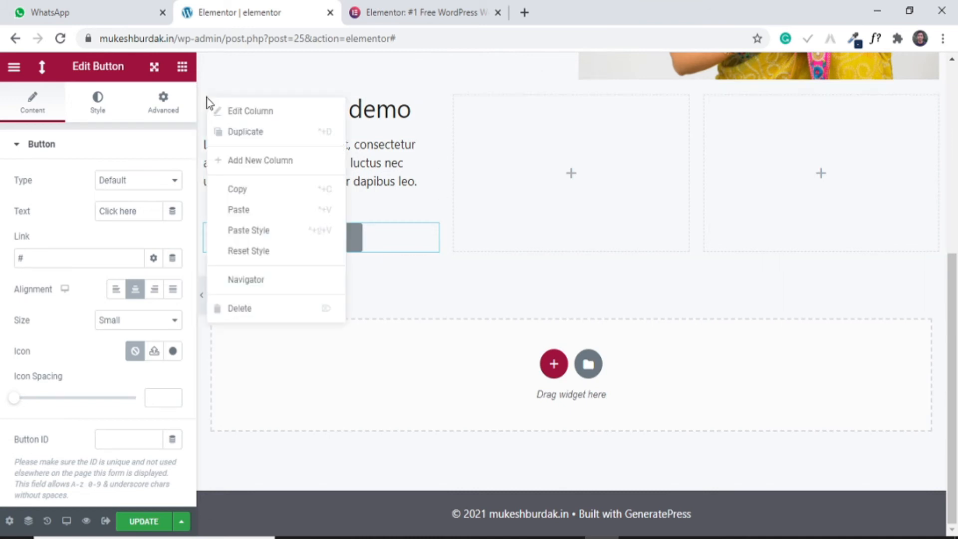
{"action": "left_click", "coordinate": [253, 194]}
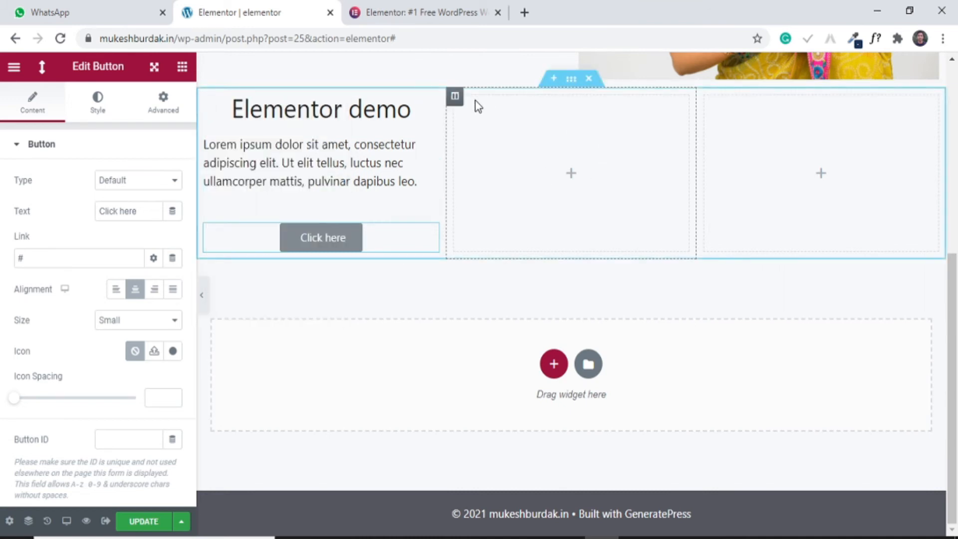
{"action": "right_click", "coordinate": [455, 98]}
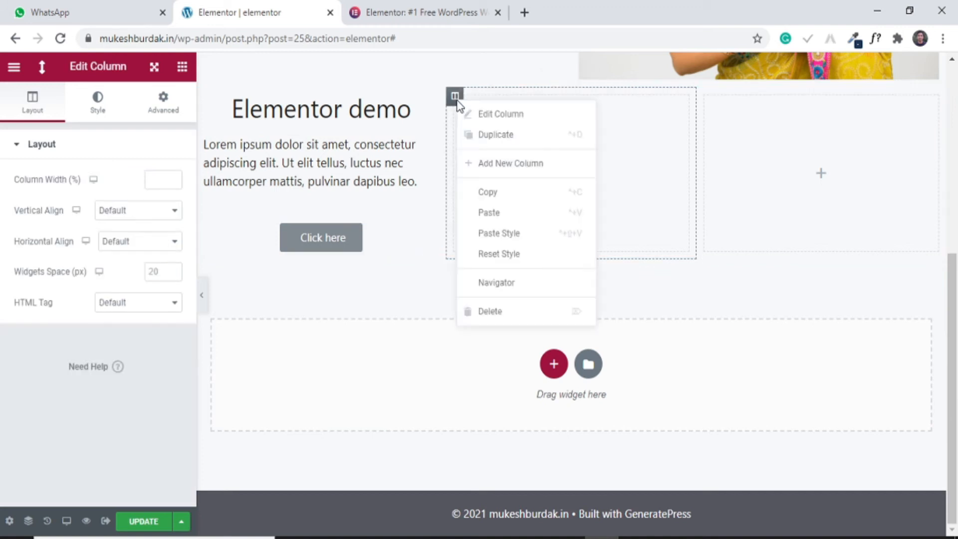
{"action": "left_click", "coordinate": [499, 213]}
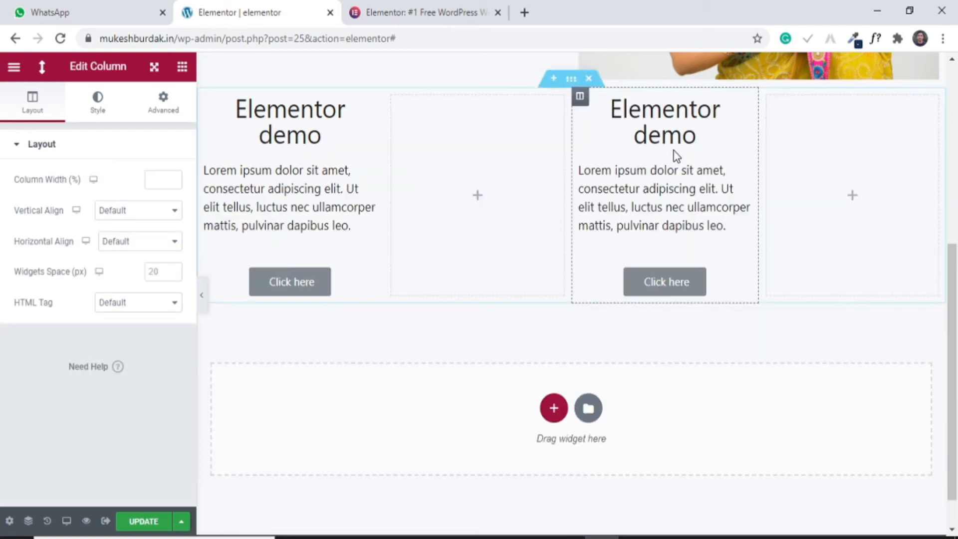
{"action": "right_click", "coordinate": [580, 97]}
{"action": "left_click", "coordinate": [627, 213]}
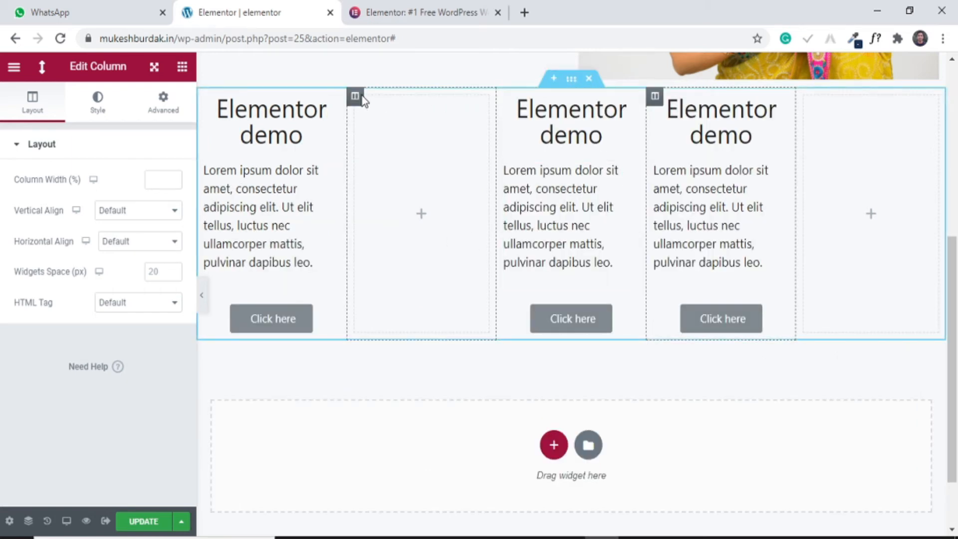
Delete the two empty columns from the "Elementor demo" section.
{"action": "right_click", "coordinate": [361, 98]}
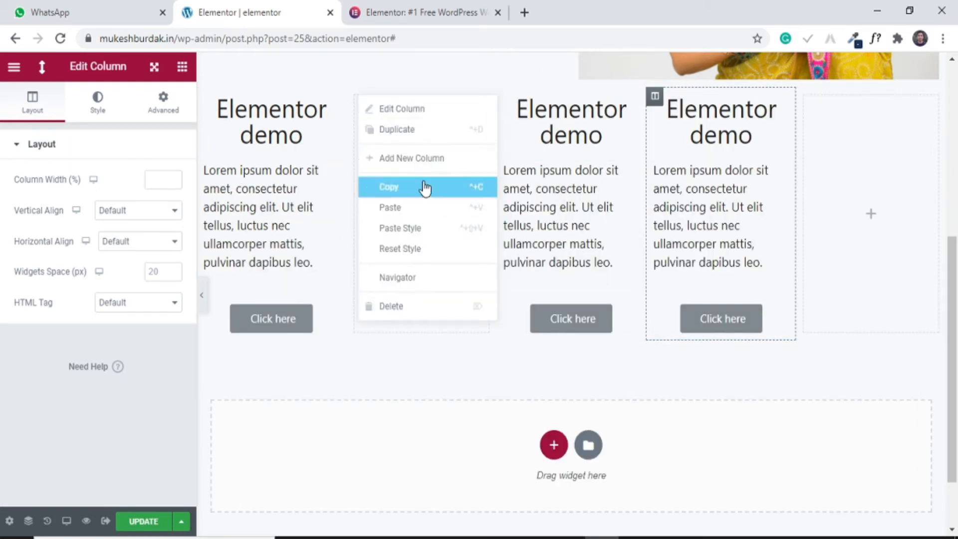
{"action": "left_click", "coordinate": [409, 306]}
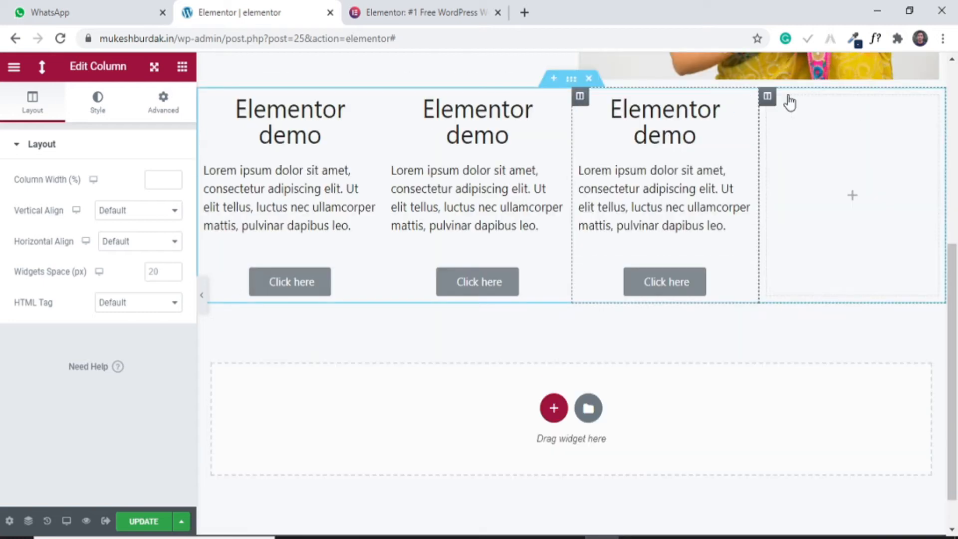
{"action": "right_click", "coordinate": [769, 97]}
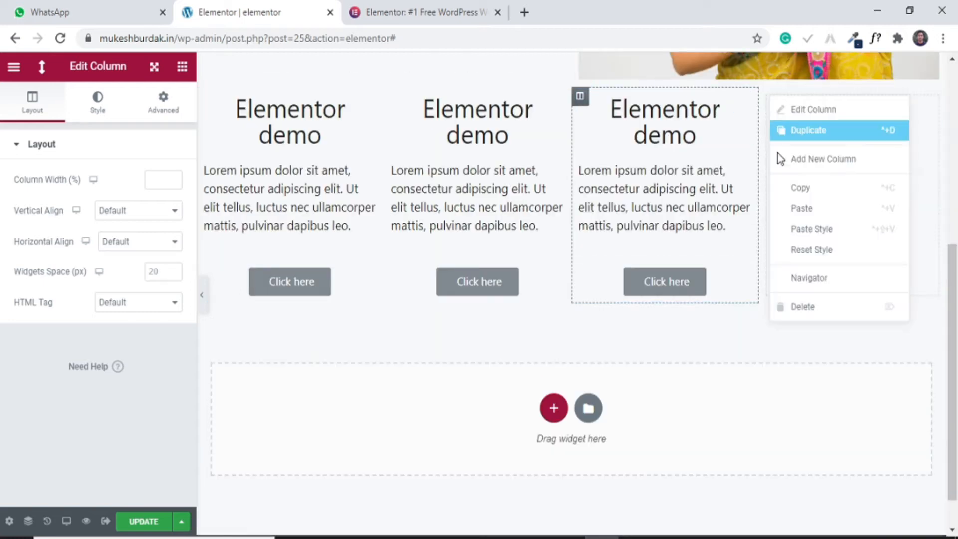
{"action": "left_click", "coordinate": [797, 308]}
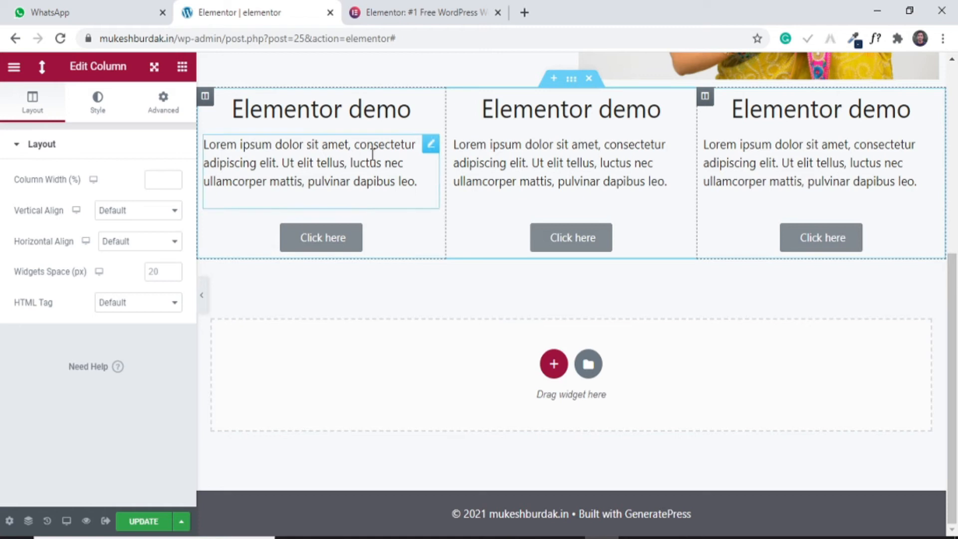
Lengthen the middle column's text by repeating "luctus nec ullamcorper mattis, pulvinar dapibus leo." at its end.
{"action": "scroll", "coordinate": [373, 154], "scroll_direction": "up", "scroll_amount": 4}
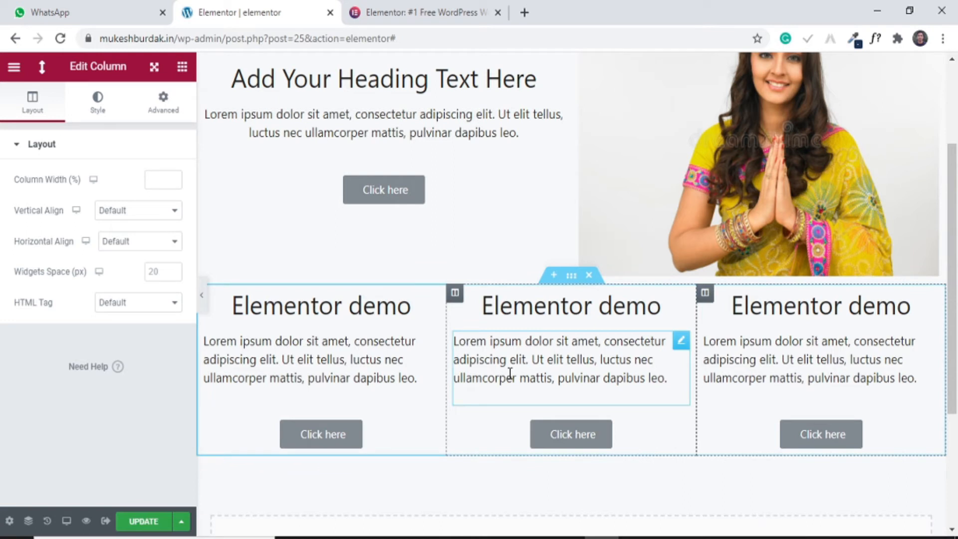
{"action": "left_click", "coordinate": [606, 393]}
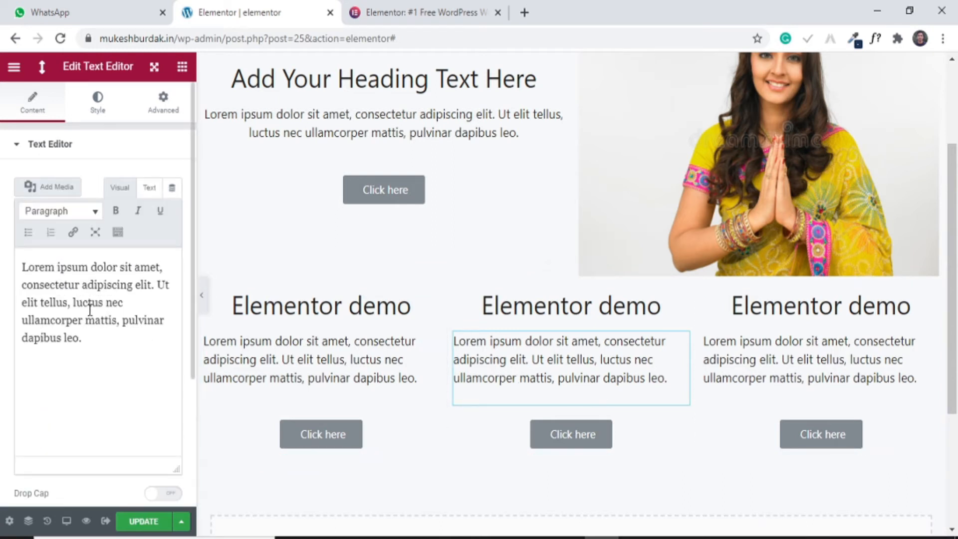
{"action": "left_click_drag", "start_coordinate": [72, 296], "coordinate": [120, 338]}
{"action": "key", "text": "ctrl+c"}
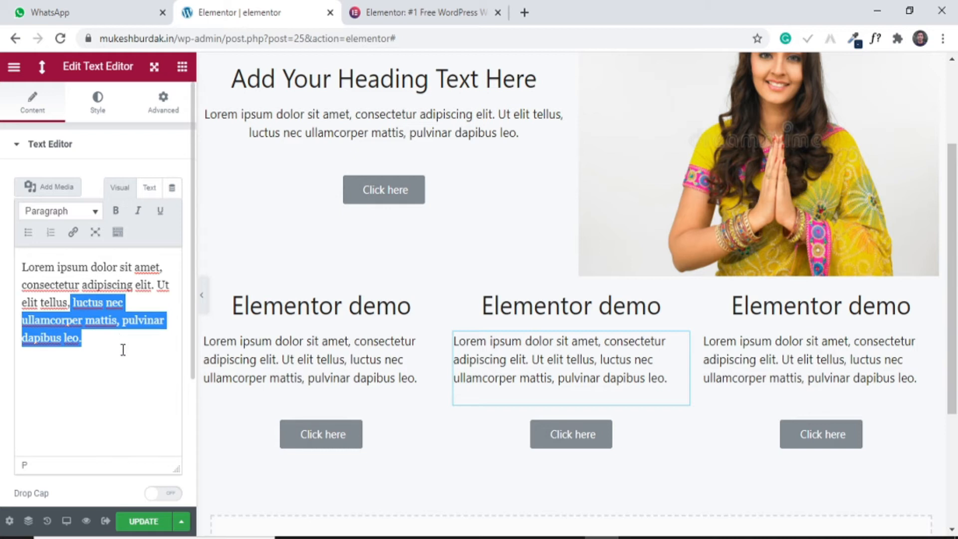
{"action": "left_click", "coordinate": [123, 350]}
{"action": "key", "text": "ctrl+v"}
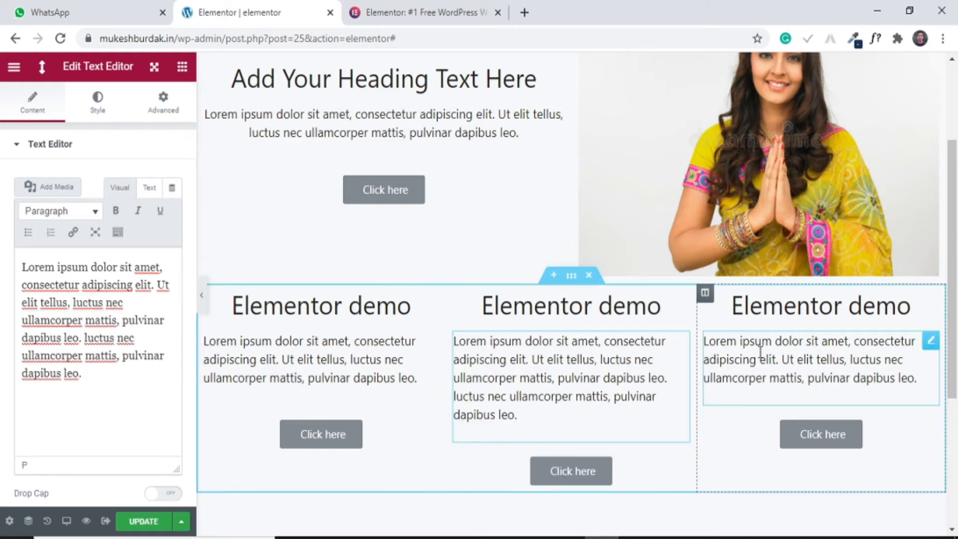
Shorten the third column's text by deleting everything after "luctus nec".
{"action": "left_click", "coordinate": [817, 371]}
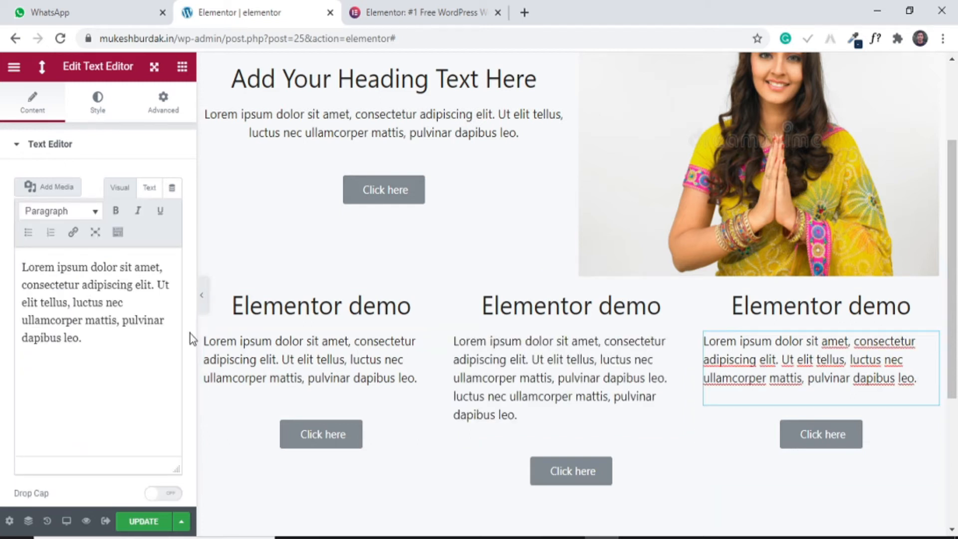
{"action": "left_click_drag", "start_coordinate": [131, 301], "coordinate": [163, 347]}
{"action": "key", "text": "BackSpace"}
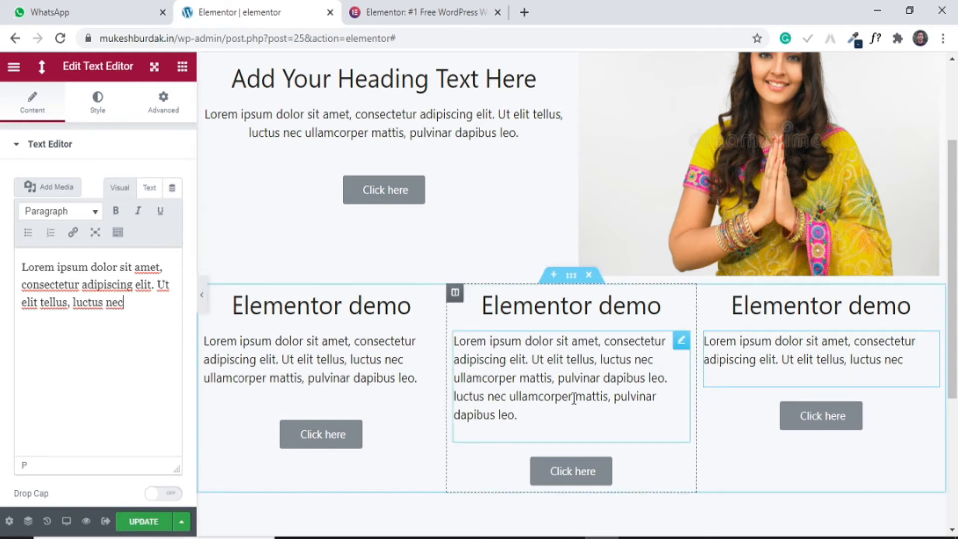
Try the Top, Middle and Bottom vertical alignments on the three-column "Elementor demo" section.
{"action": "scroll", "coordinate": [663, 383], "scroll_direction": "up", "scroll_amount": 3}
{"action": "scroll", "coordinate": [663, 383], "scroll_direction": "down", "scroll_amount": 7}
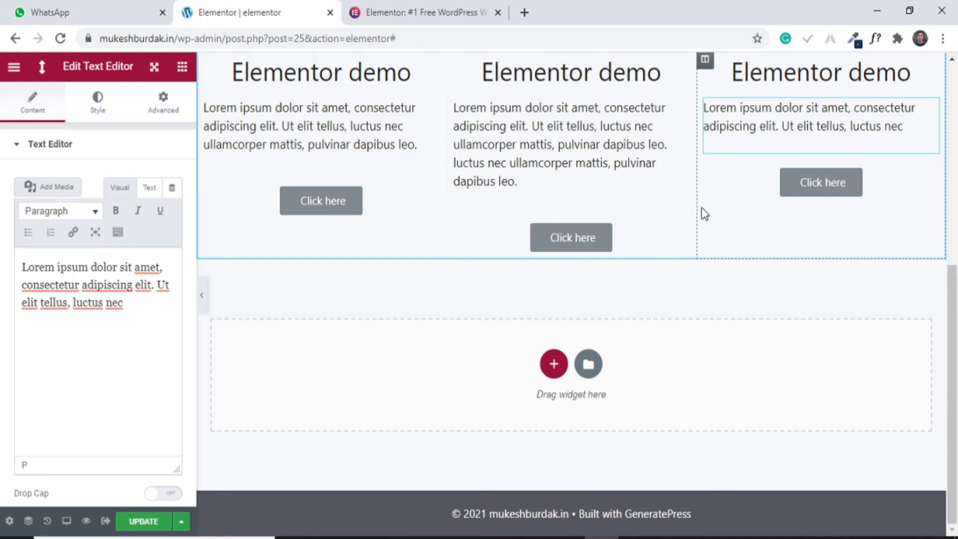
{"action": "scroll", "coordinate": [702, 212], "scroll_direction": "up", "scroll_amount": 4}
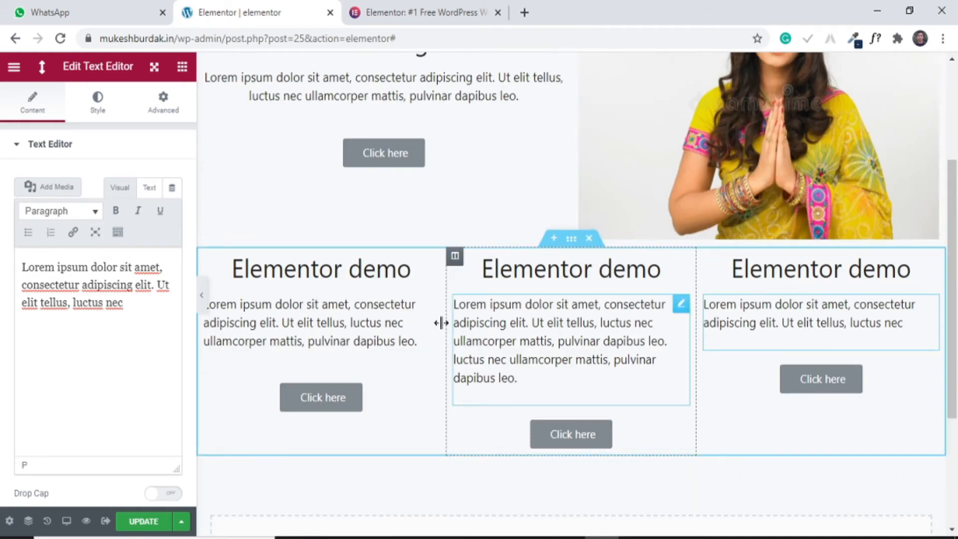
{"action": "left_click", "coordinate": [572, 240]}
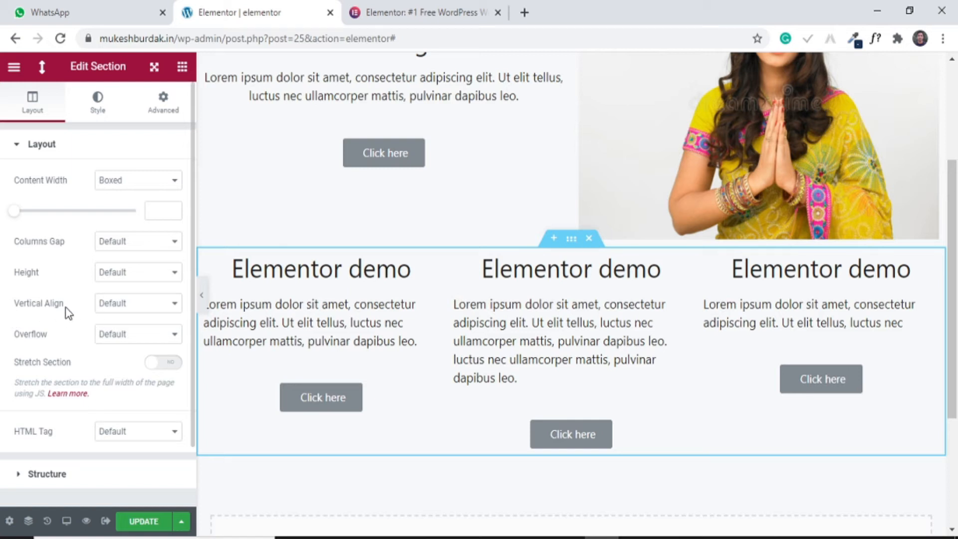
{"action": "left_click", "coordinate": [131, 307]}
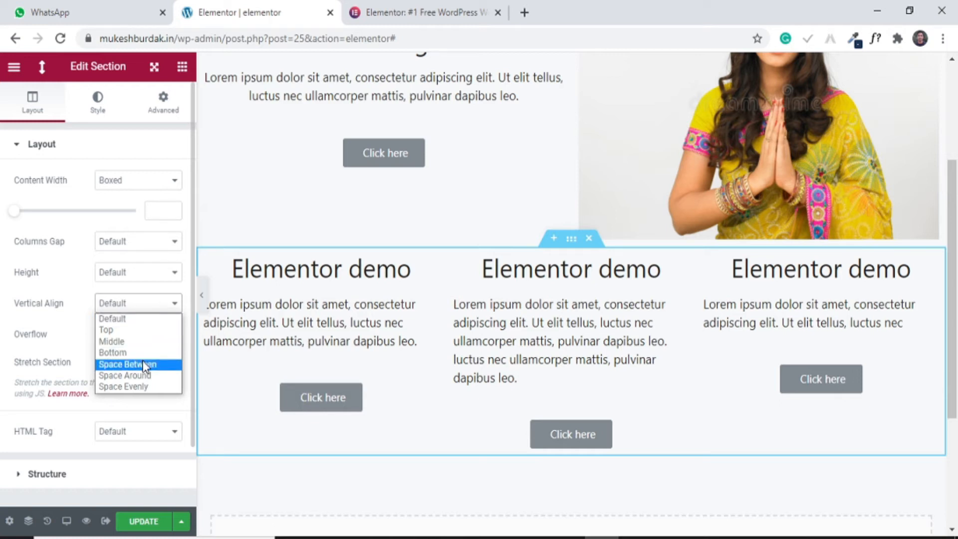
{"action": "left_click", "coordinate": [143, 331]}
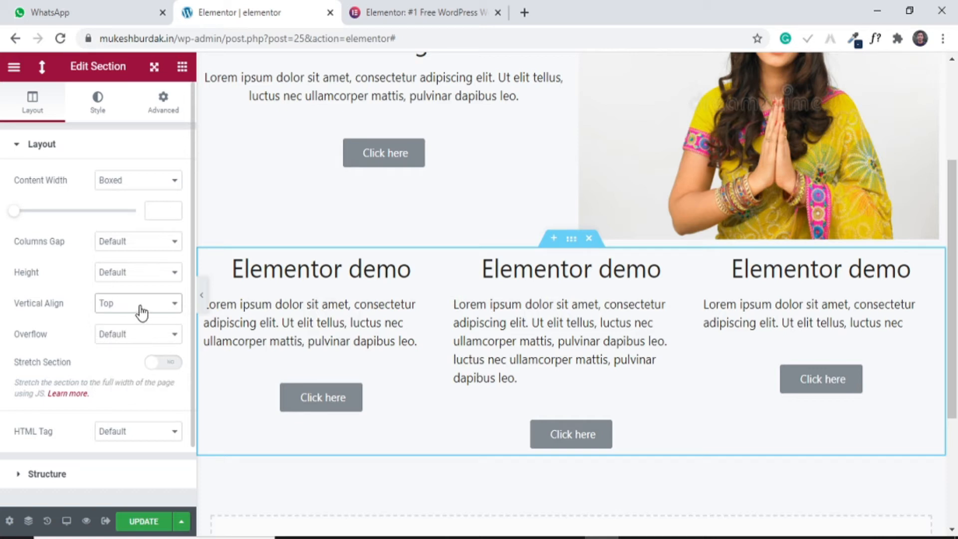
{"action": "left_click", "coordinate": [141, 306]}
{"action": "left_click", "coordinate": [143, 342]}
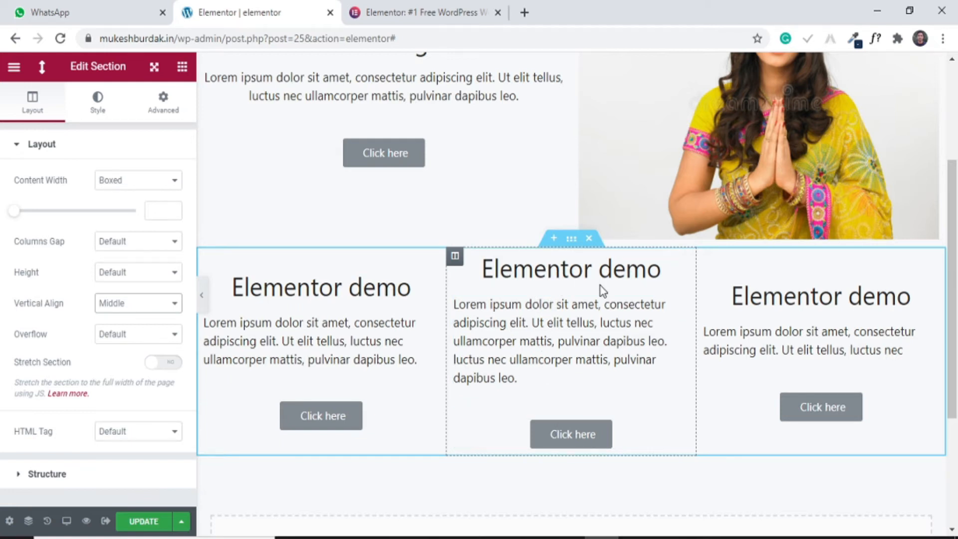
{"action": "left_click", "coordinate": [130, 304]}
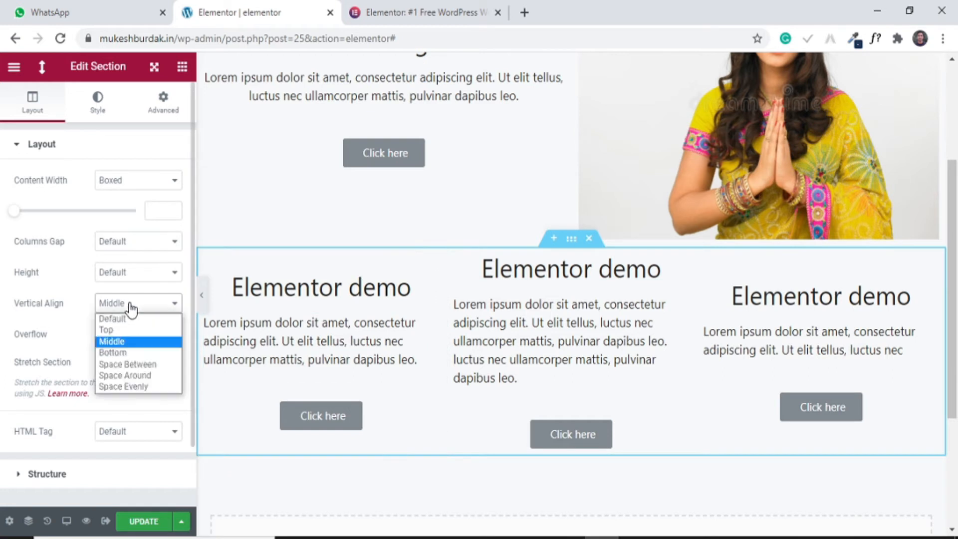
{"action": "left_click", "coordinate": [130, 353]}
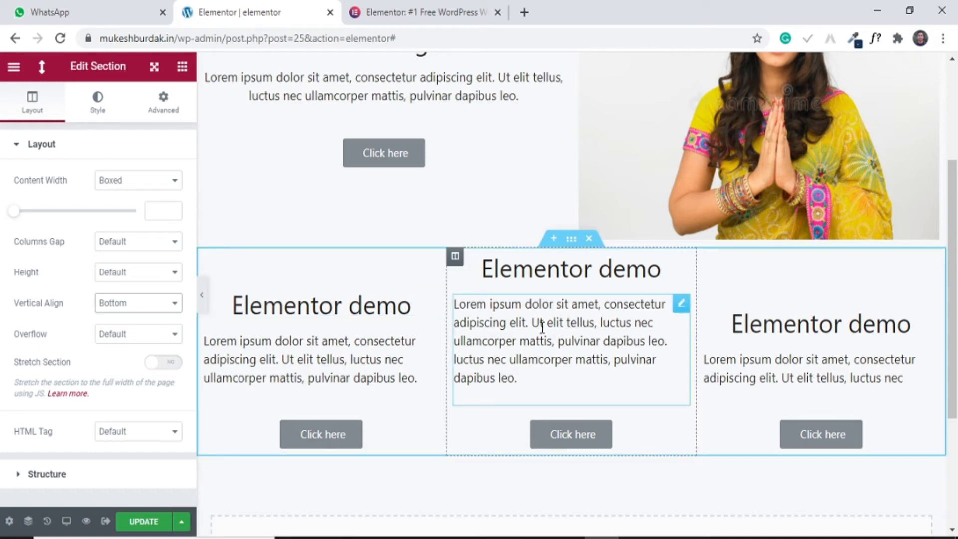
Try the Space Between and Space Around vertical alignments on the three-column section.
{"action": "left_click", "coordinate": [136, 304]}
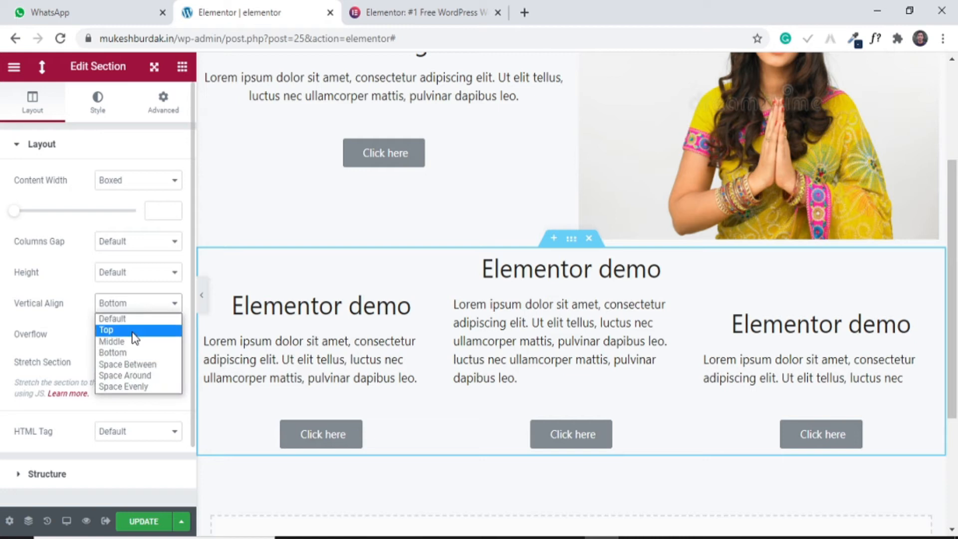
{"action": "left_click", "coordinate": [131, 366]}
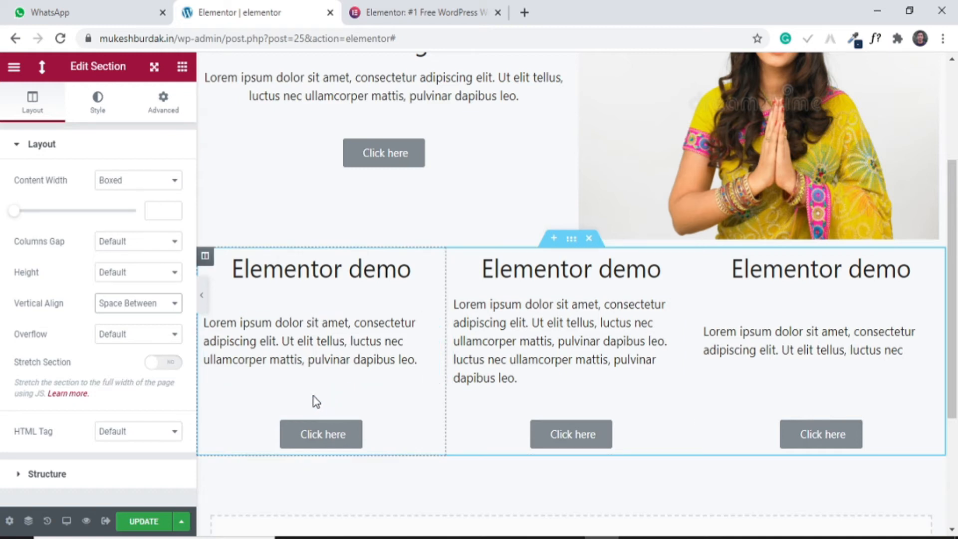
{"action": "left_click", "coordinate": [148, 316]}
{"action": "left_click", "coordinate": [145, 376]}
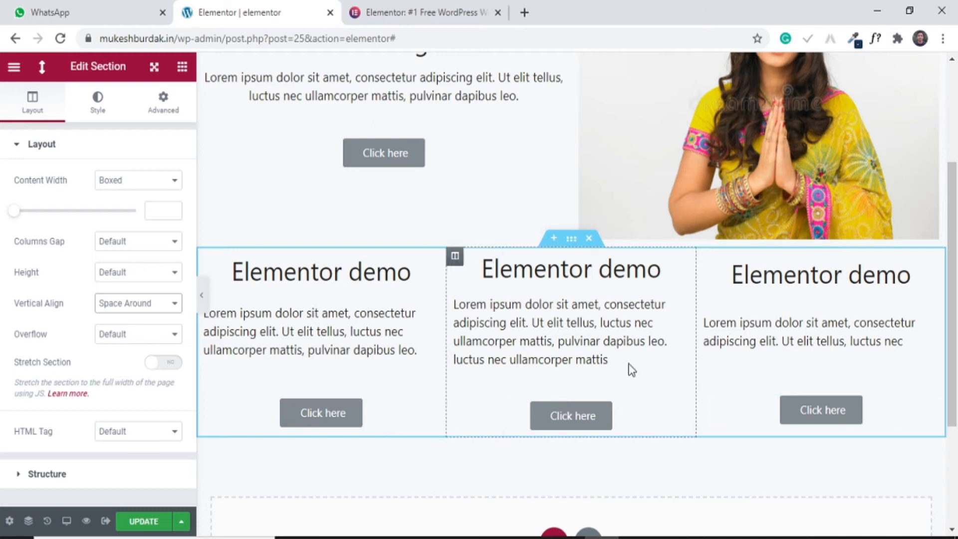
Compare Space Evenly with Space Between on the three-column section and leave its vertical alignment at Space Between.
{"action": "left_click", "coordinate": [140, 311]}
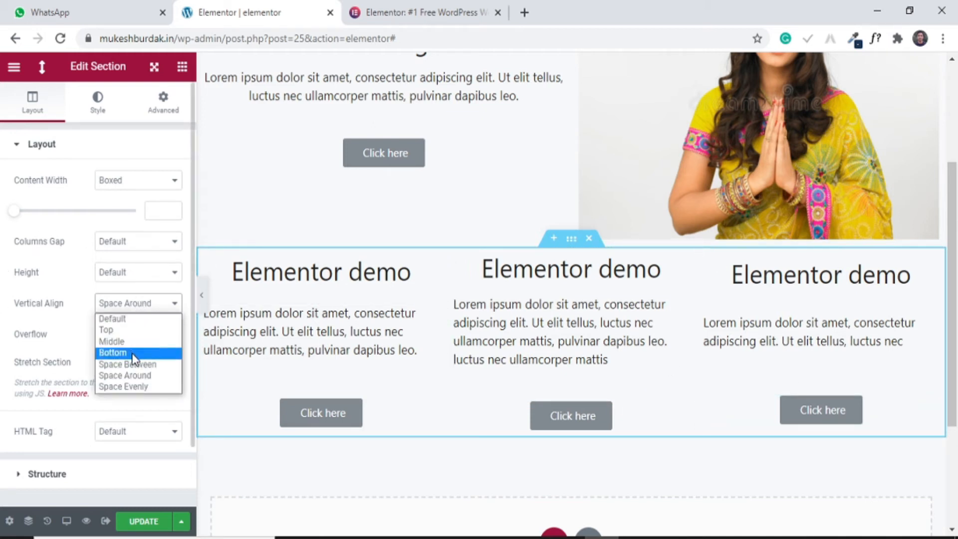
{"action": "left_click", "coordinate": [134, 369]}
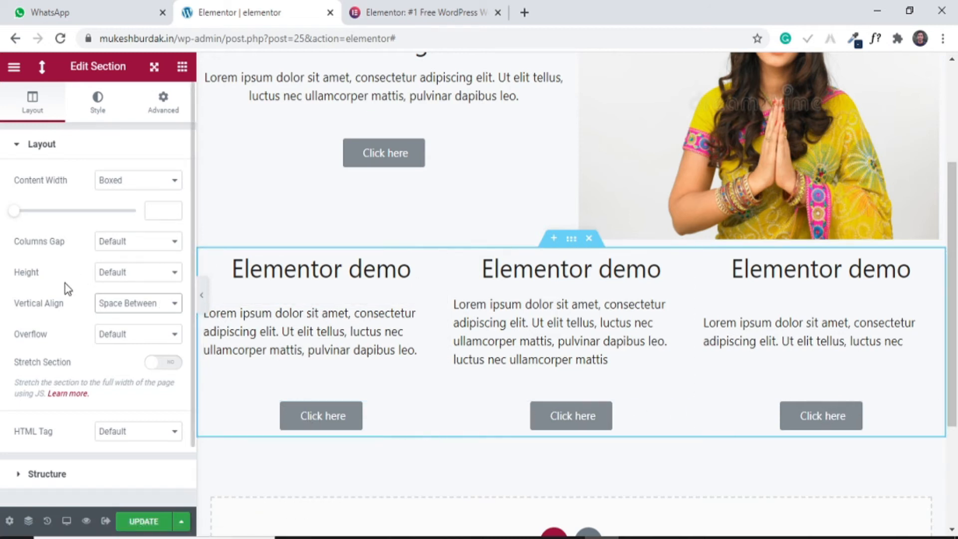
{"action": "left_click", "coordinate": [132, 310]}
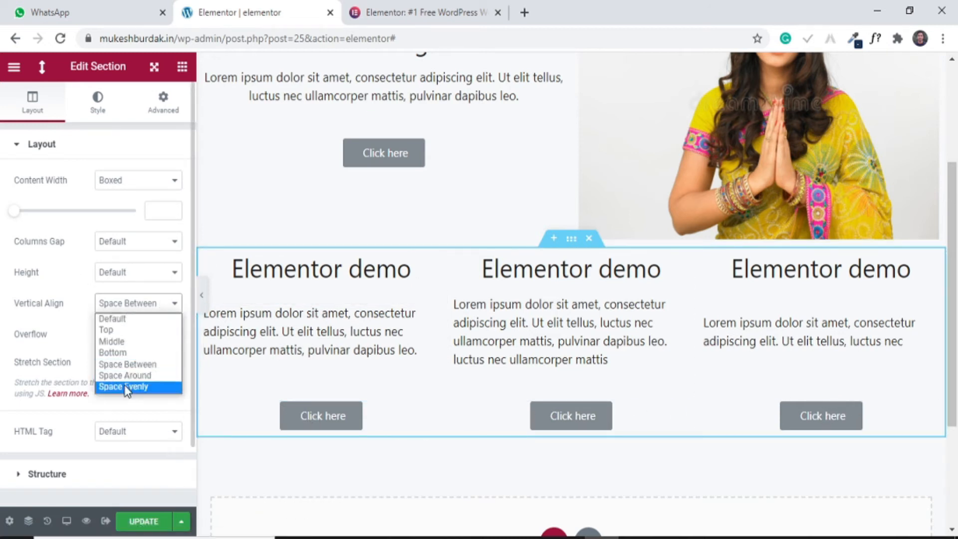
{"action": "left_click", "coordinate": [127, 386]}
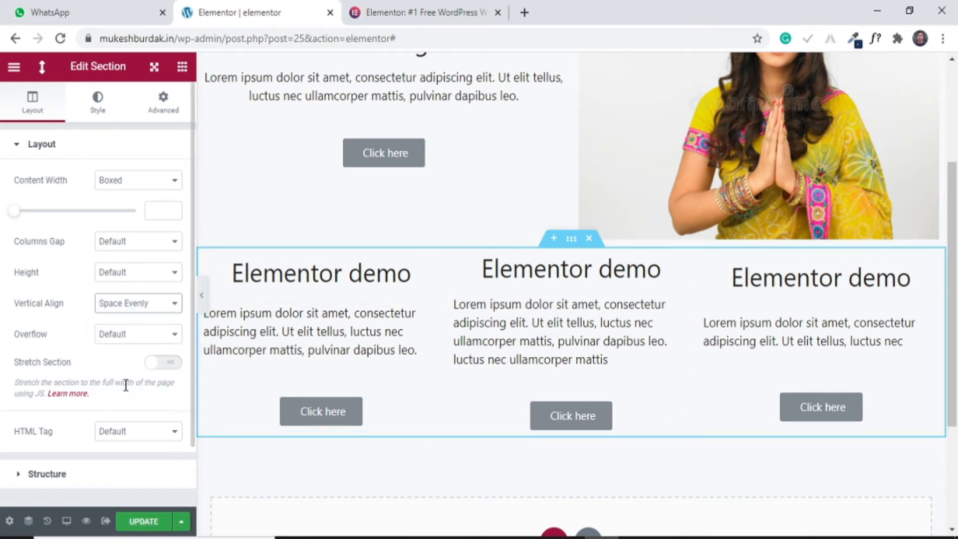
{"action": "left_click", "coordinate": [143, 303]}
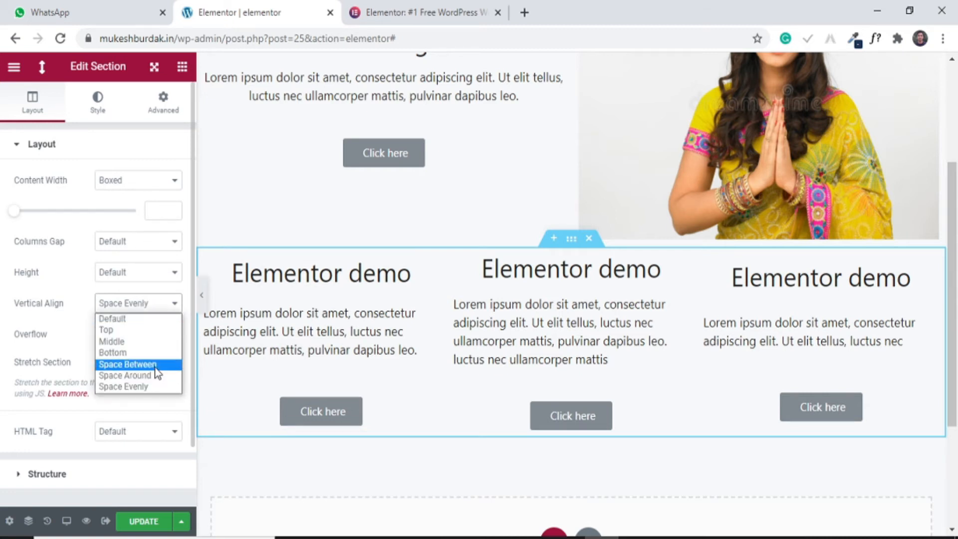
{"action": "left_click", "coordinate": [140, 365]}
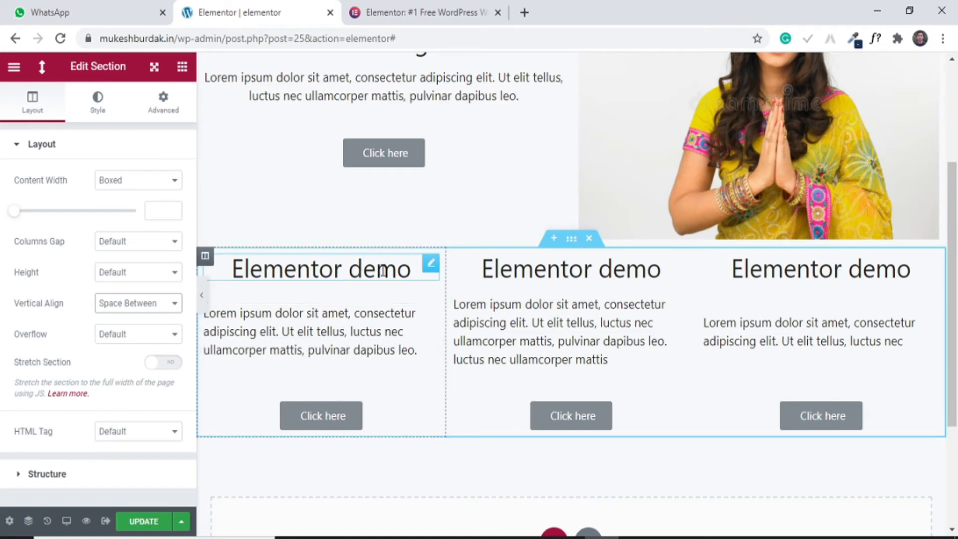
Try different linked margins on the first column's "Elementor demo" heading, raising them to 11 px and lowering them again.
{"action": "left_click", "coordinate": [431, 263]}
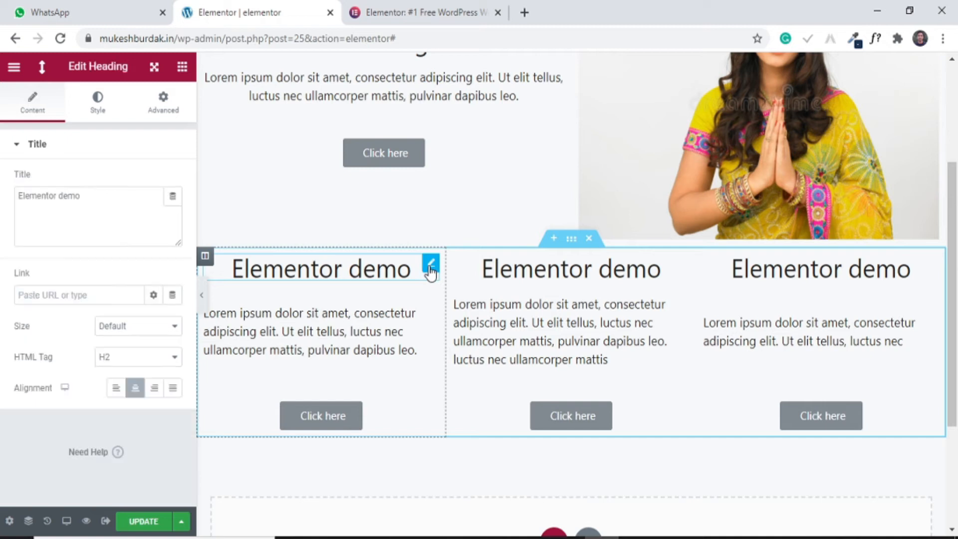
{"action": "left_click", "coordinate": [179, 107]}
{"action": "left_click", "coordinate": [42, 196]}
{"action": "left_click", "coordinate": [42, 196]}
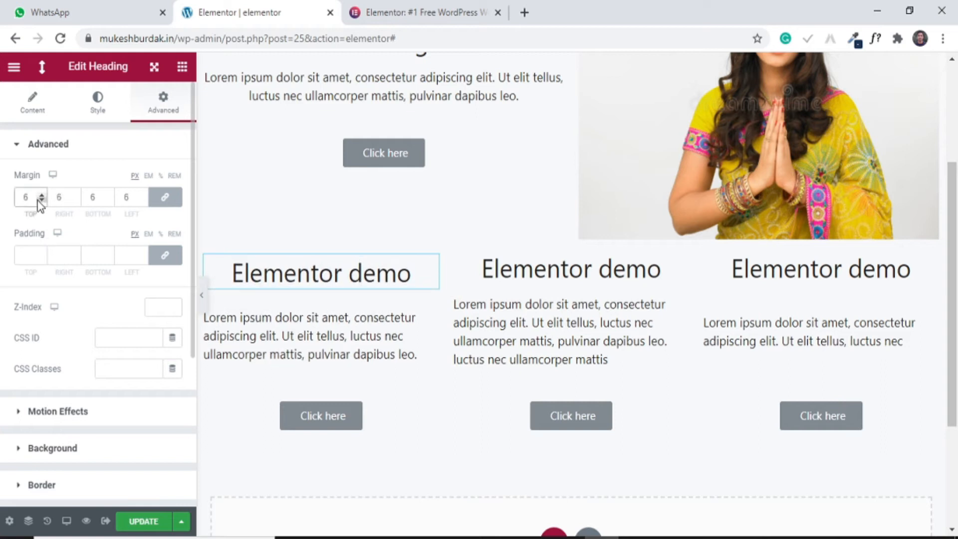
{"action": "left_click", "coordinate": [42, 195]}
{"action": "left_click", "coordinate": [42, 195]}
{"action": "left_click", "coordinate": [42, 194]}
{"action": "left_click", "coordinate": [42, 194]}
{"action": "left_click", "coordinate": [42, 194]}
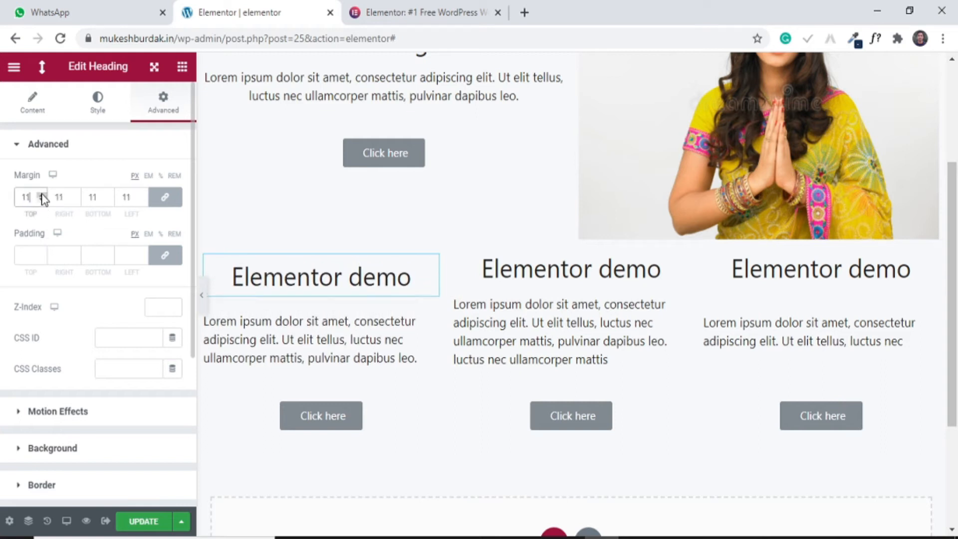
{"action": "left_click", "coordinate": [42, 200]}
{"action": "left_click", "coordinate": [42, 201]}
{"action": "left_click", "coordinate": [42, 200]}
{"action": "left_click", "coordinate": [42, 201]}
{"action": "left_click", "coordinate": [42, 195]}
{"action": "left_click", "coordinate": [41, 194]}
{"action": "left_click", "coordinate": [41, 194]}
Try raising and lowering the linked padding of the first column's heading.
{"action": "left_click", "coordinate": [40, 253]}
{"action": "left_click", "coordinate": [41, 253]}
{"action": "left_click", "coordinate": [40, 259]}
{"action": "left_click", "coordinate": [40, 259]}
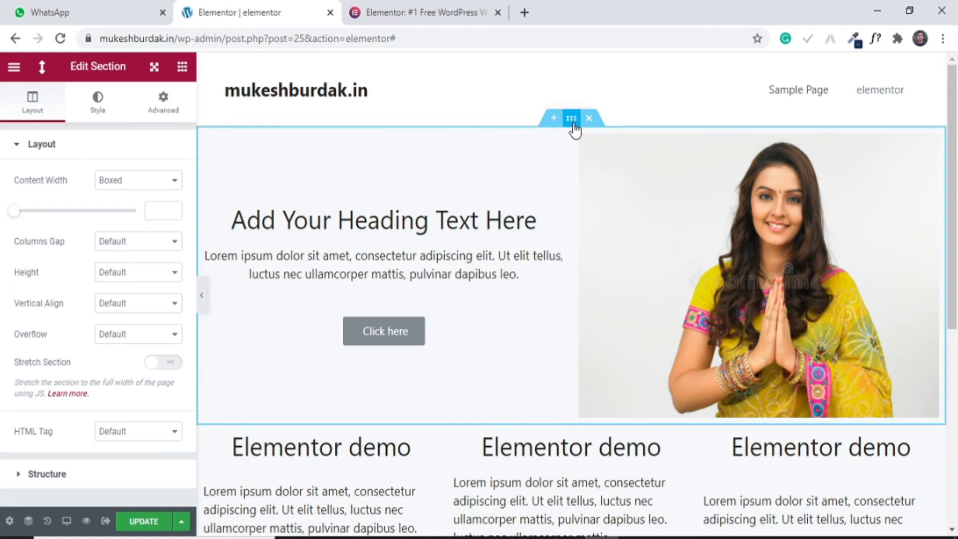
Try Full Width on the top section, return its content width to Boxed and set the width to 1600.
{"action": "left_click", "coordinate": [130, 185]}
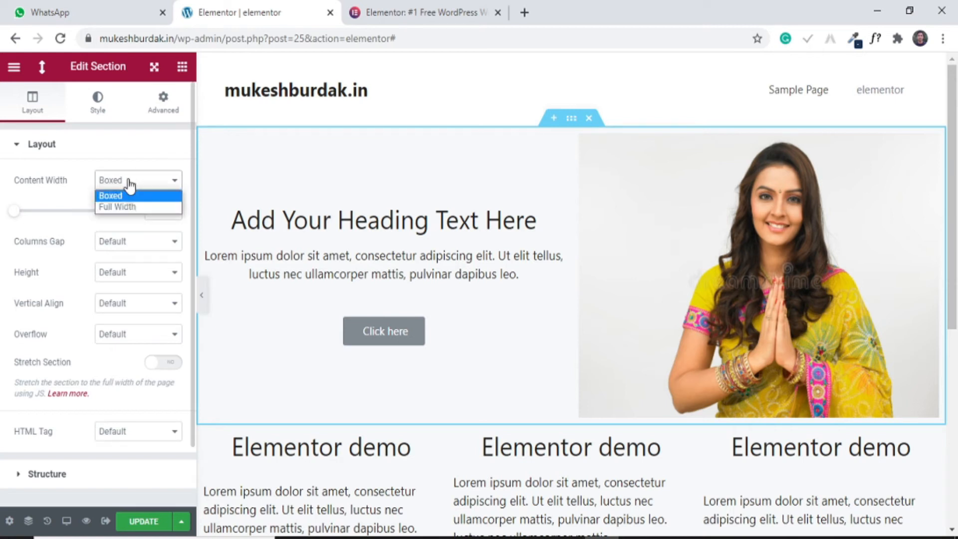
{"action": "left_click", "coordinate": [125, 207]}
{"action": "left_click", "coordinate": [138, 183]}
{"action": "left_click", "coordinate": [127, 196]}
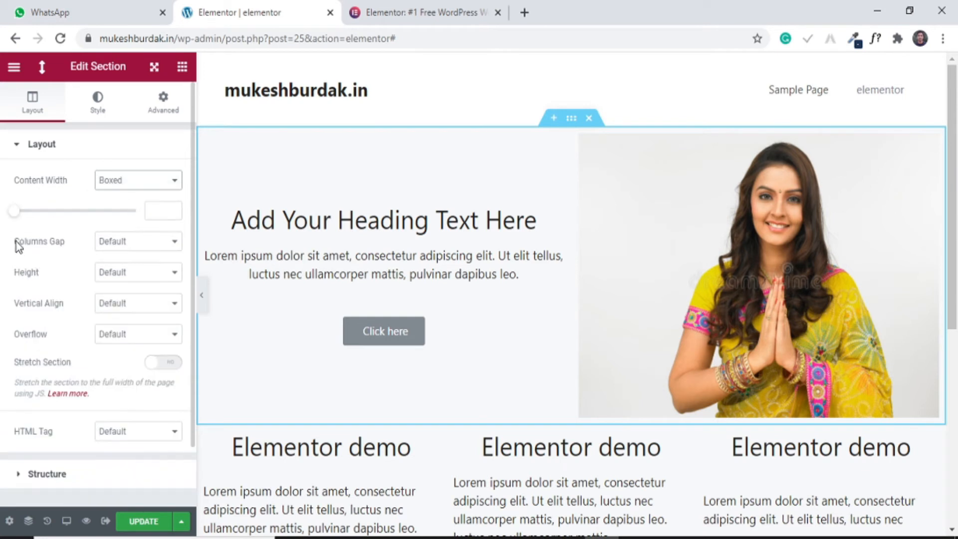
{"action": "left_click_drag", "start_coordinate": [18, 222], "coordinate": [137, 211]}
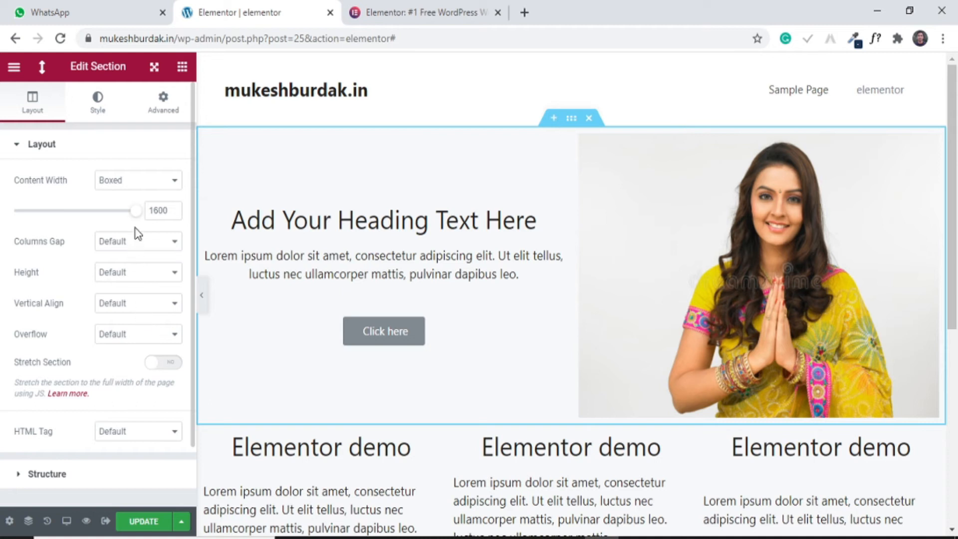
Compare the top section's Full Width content setting with Boxed, ending on Boxed.
{"action": "left_click", "coordinate": [119, 190]}
{"action": "left_click", "coordinate": [122, 200]}
{"action": "left_click", "coordinate": [122, 185]}
{"action": "left_click", "coordinate": [127, 205]}
{"action": "left_click", "coordinate": [129, 183]}
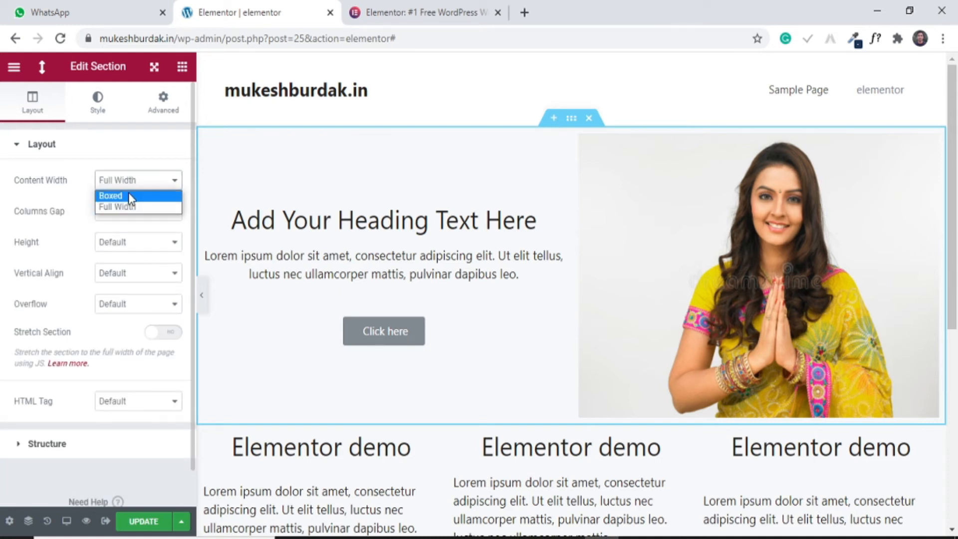
{"action": "left_click", "coordinate": [127, 192]}
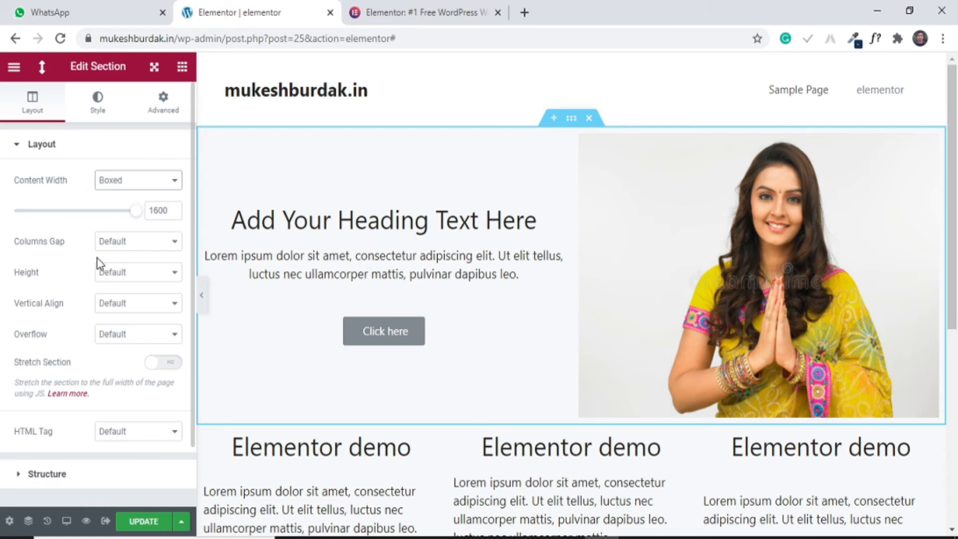
{"action": "left_click", "coordinate": [158, 246]}
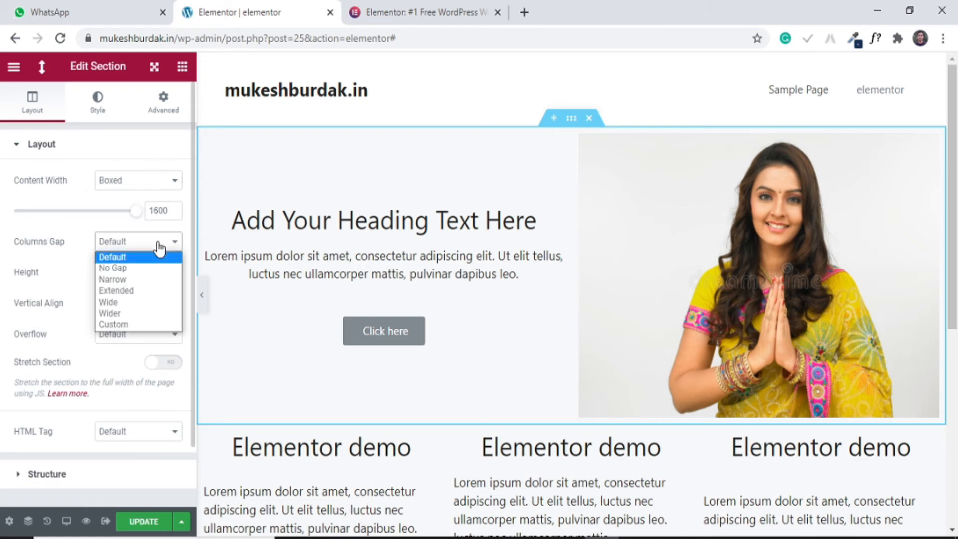
{"action": "left_click", "coordinate": [158, 245]}
Try the Fit To Screen height on the top section and check how it fills the page.
{"action": "left_click", "coordinate": [148, 274]}
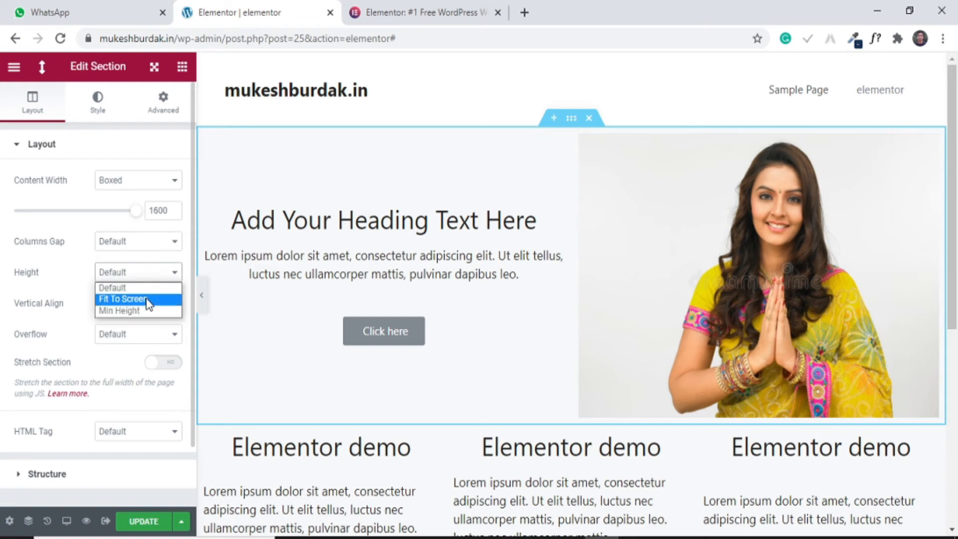
{"action": "left_click", "coordinate": [148, 299]}
{"action": "left_click", "coordinate": [143, 277]}
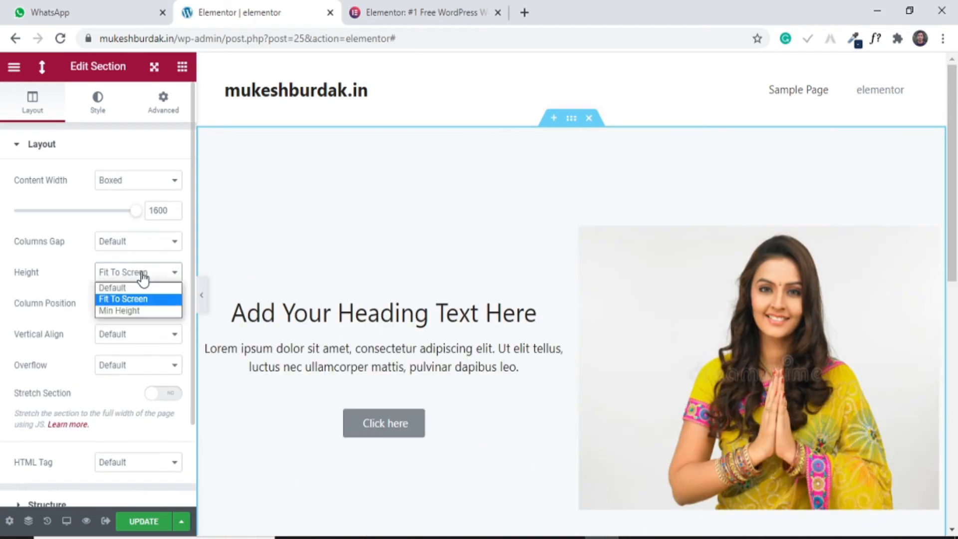
{"action": "left_click", "coordinate": [143, 278]}
{"action": "scroll", "coordinate": [614, 280], "scroll_direction": "down", "scroll_amount": 7}
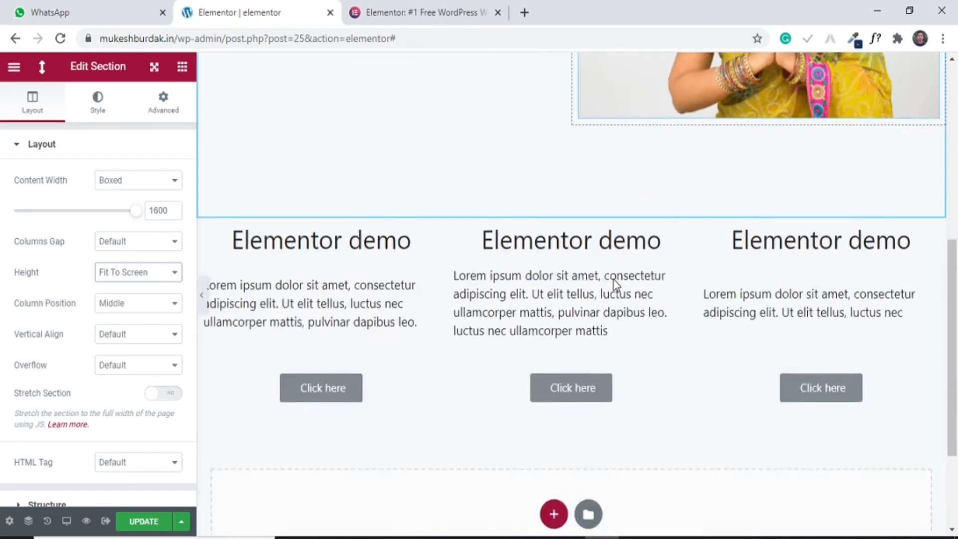
{"action": "scroll", "coordinate": [614, 280], "scroll_direction": "up", "scroll_amount": 3}
{"action": "scroll", "coordinate": [614, 280], "scroll_direction": "up", "scroll_amount": 5}
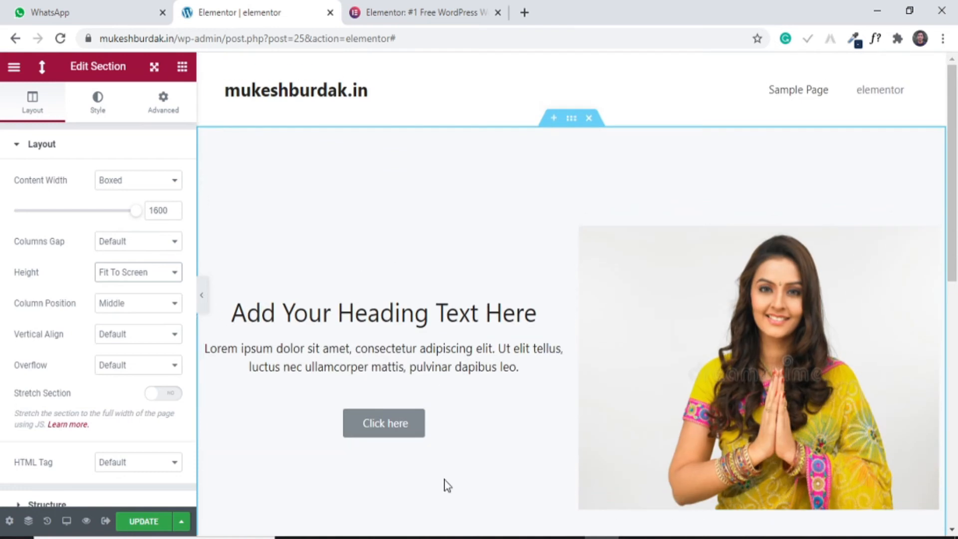
{"action": "scroll", "coordinate": [916, 171], "scroll_direction": "down", "scroll_amount": 4}
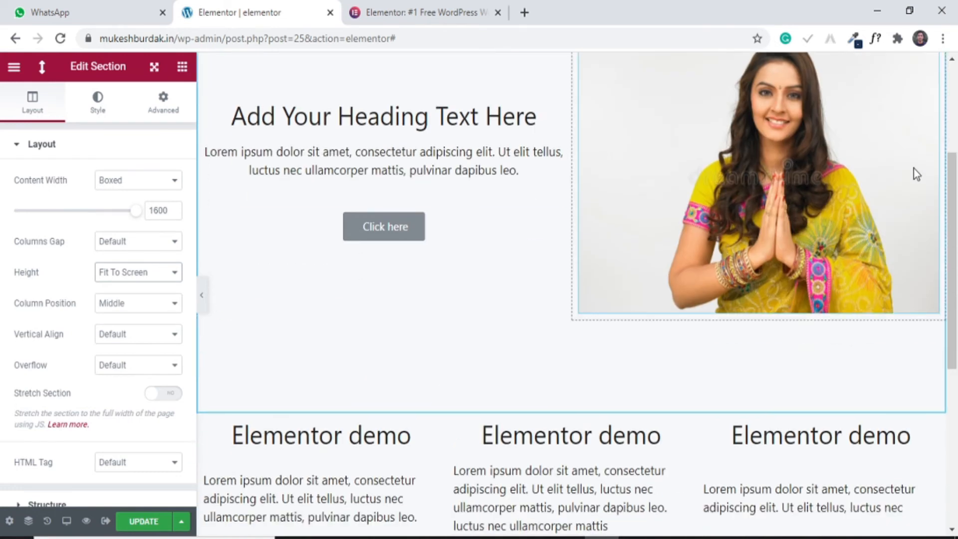
{"action": "left_click_drag", "start_coordinate": [956, 259], "coordinate": [945, 205]}
{"action": "scroll", "coordinate": [945, 205], "scroll_direction": "down", "scroll_amount": 1}
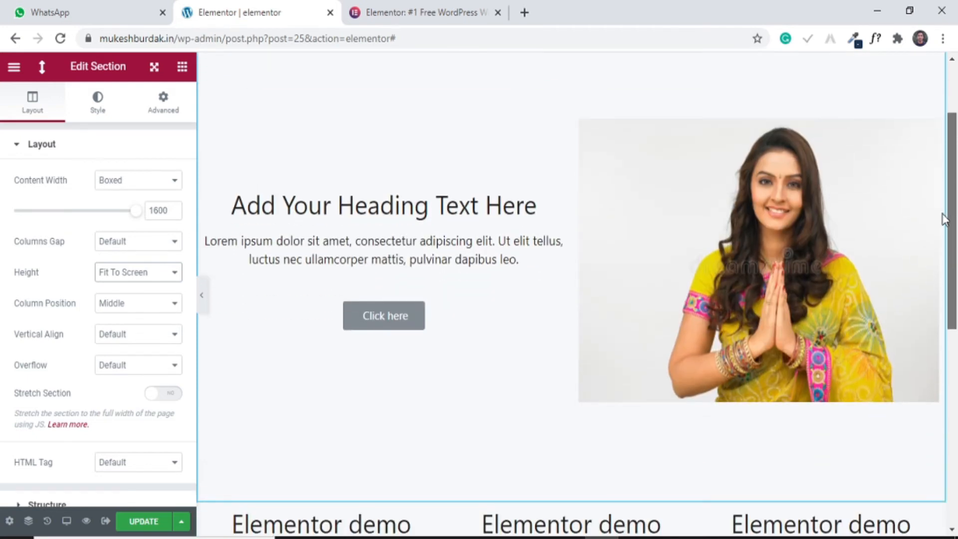
Try the Min Height option on the top section and return its height to Default.
{"action": "left_click", "coordinate": [114, 275]}
{"action": "left_click", "coordinate": [124, 311]}
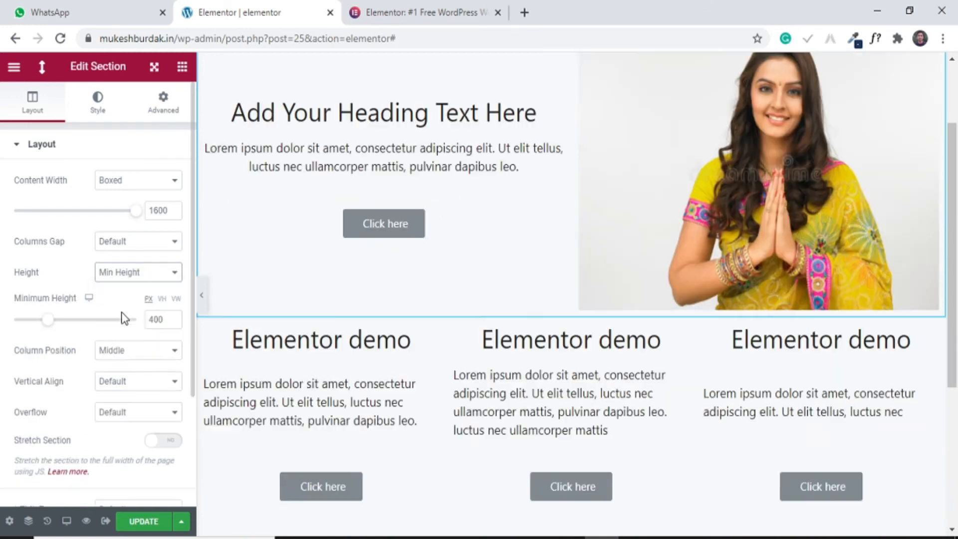
{"action": "left_click_drag", "start_coordinate": [955, 234], "coordinate": [955, 176]}
{"action": "left_click", "coordinate": [135, 272]}
{"action": "left_click", "coordinate": [133, 288]}
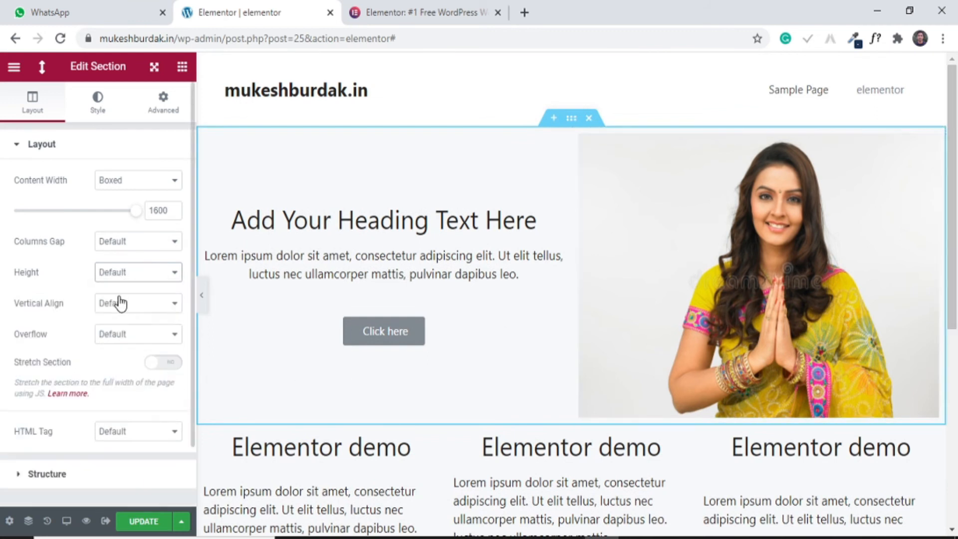
Review the Vertical Align and Overflow options of the top section, leaving both at Default.
{"action": "left_click", "coordinate": [116, 313]}
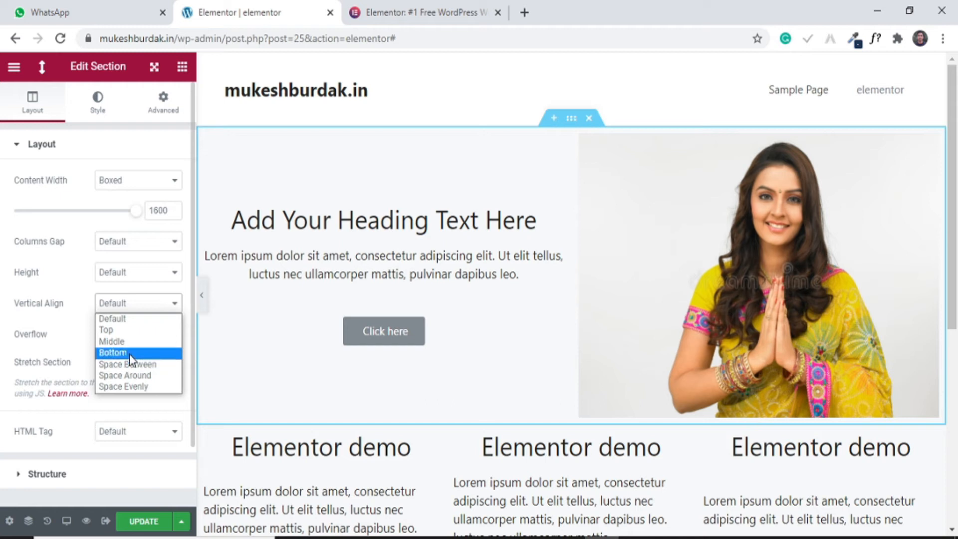
{"action": "left_click", "coordinate": [140, 310]}
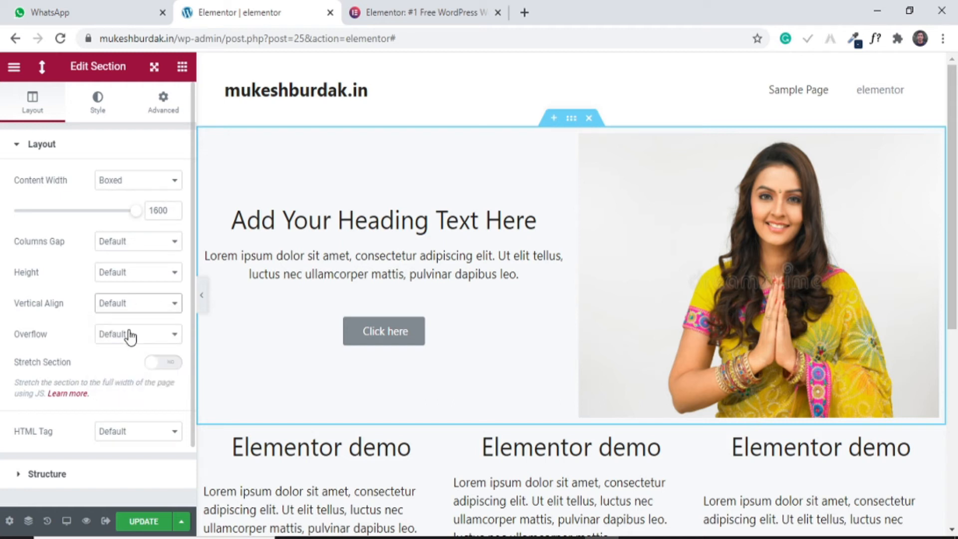
{"action": "left_click", "coordinate": [131, 337]}
{"action": "left_click", "coordinate": [131, 349]}
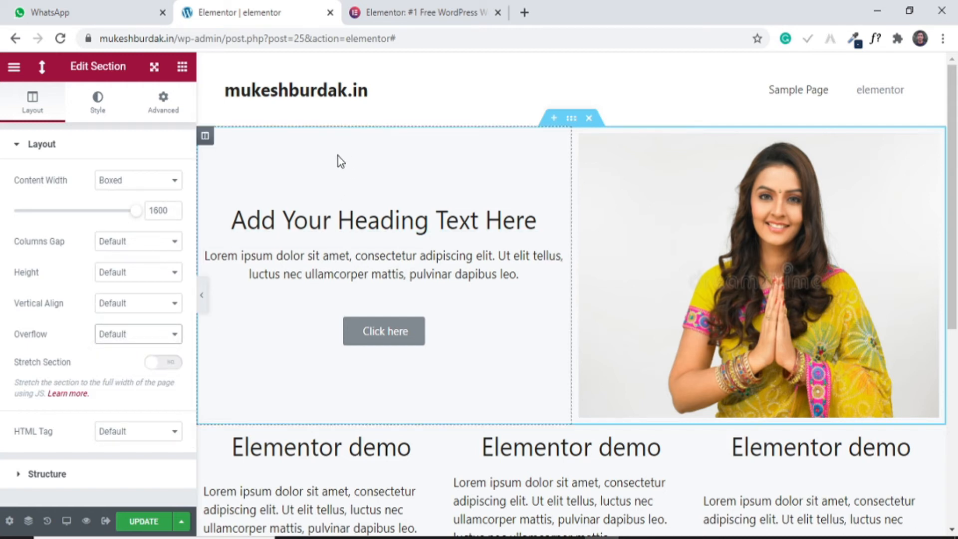
Try the Hidden overflow option on the top section and return it to Default.
{"action": "left_click", "coordinate": [128, 336]}
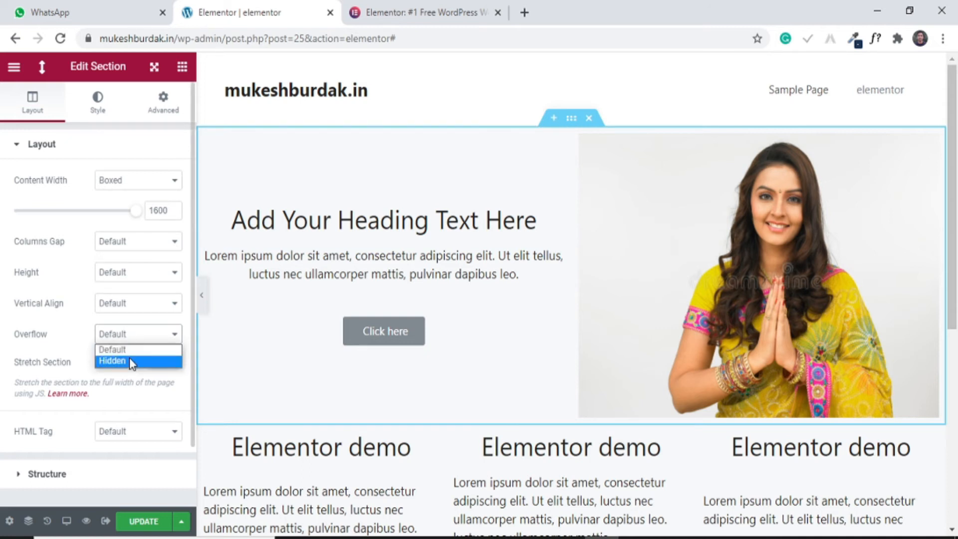
{"action": "left_click", "coordinate": [130, 357]}
{"action": "left_click", "coordinate": [125, 336]}
{"action": "left_click", "coordinate": [128, 349]}
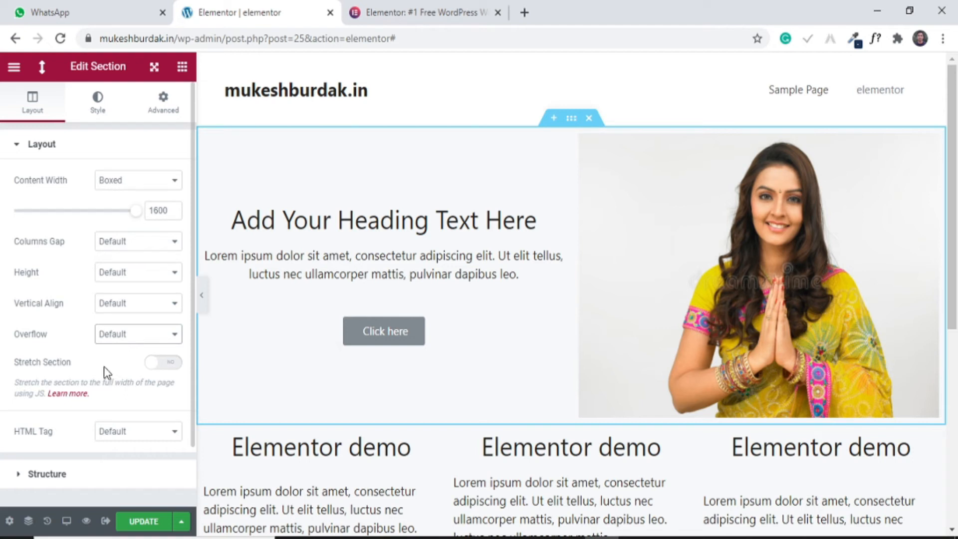
{"action": "scroll", "coordinate": [107, 390], "scroll_direction": "down", "scroll_amount": 2}
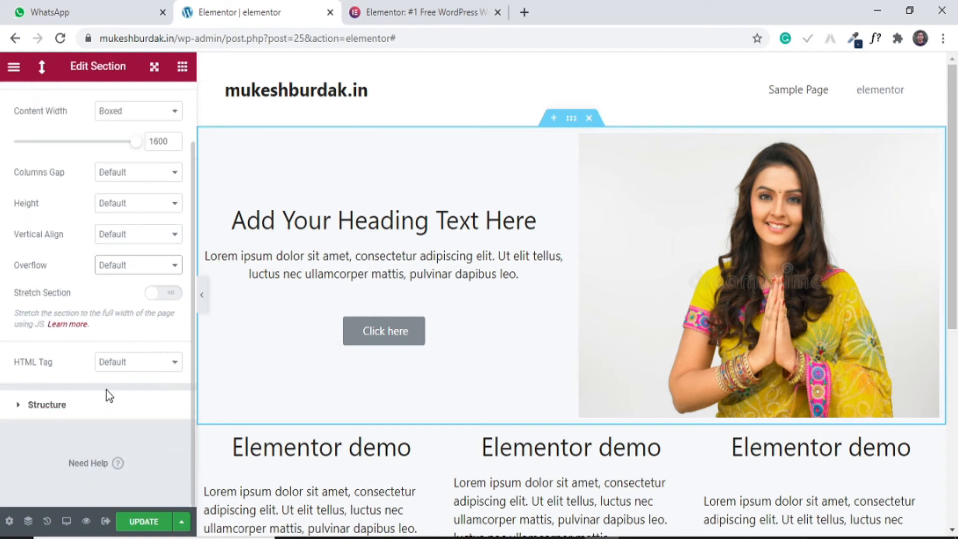
{"action": "scroll", "coordinate": [131, 345], "scroll_direction": "up", "scroll_amount": 2}
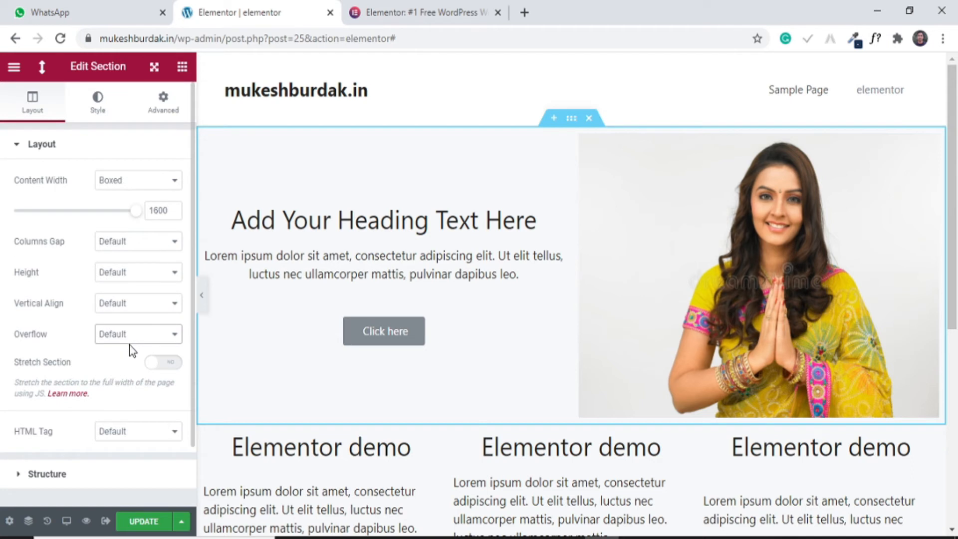
Give the top section a Classic background using the image website-2.jpg from the media library.
{"action": "left_click", "coordinate": [97, 102]}
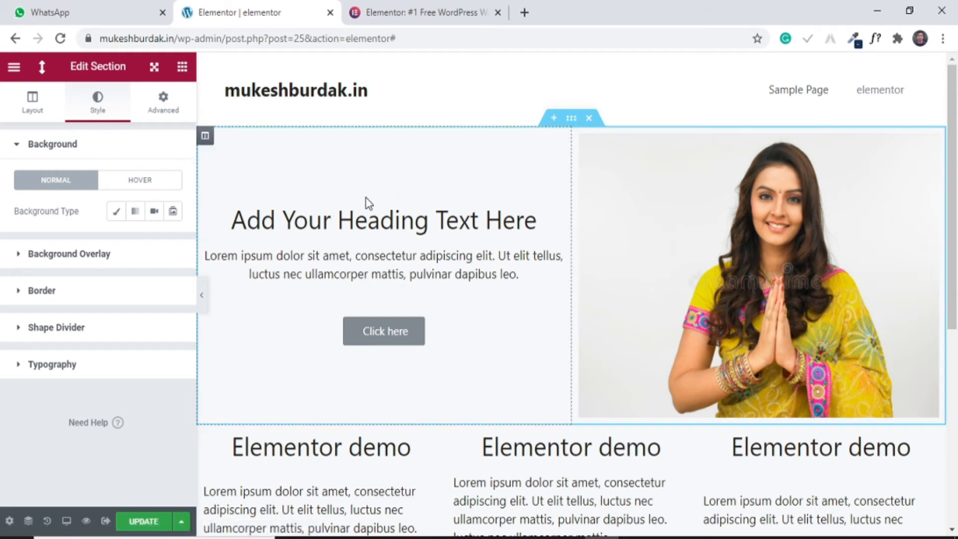
{"action": "left_click", "coordinate": [117, 214]}
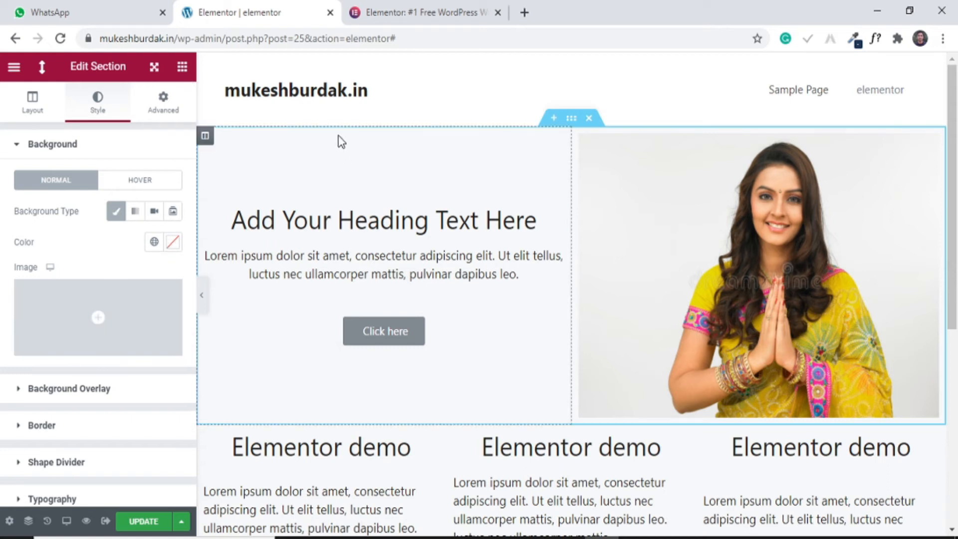
{"action": "left_click", "coordinate": [77, 345]}
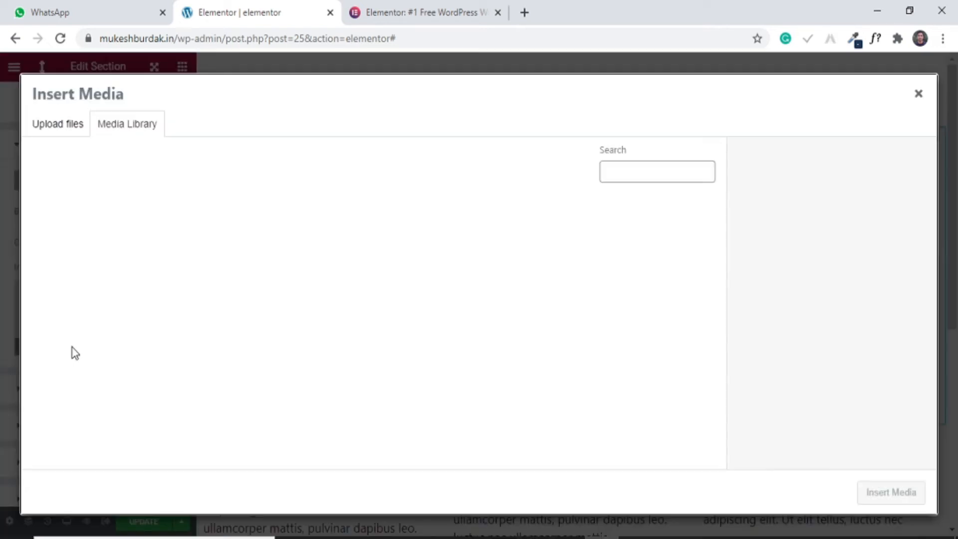
{"action": "left_click", "coordinate": [79, 225]}
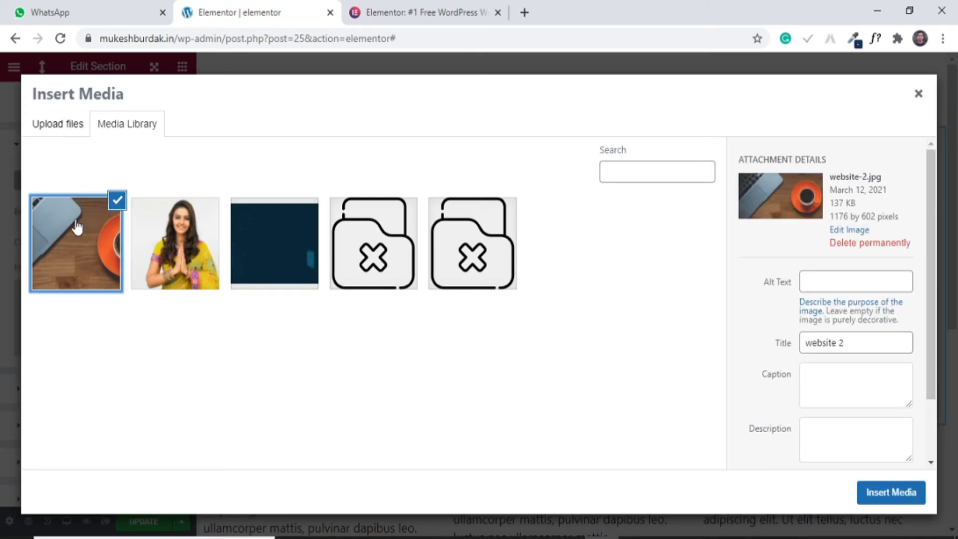
{"action": "left_click", "coordinate": [896, 497]}
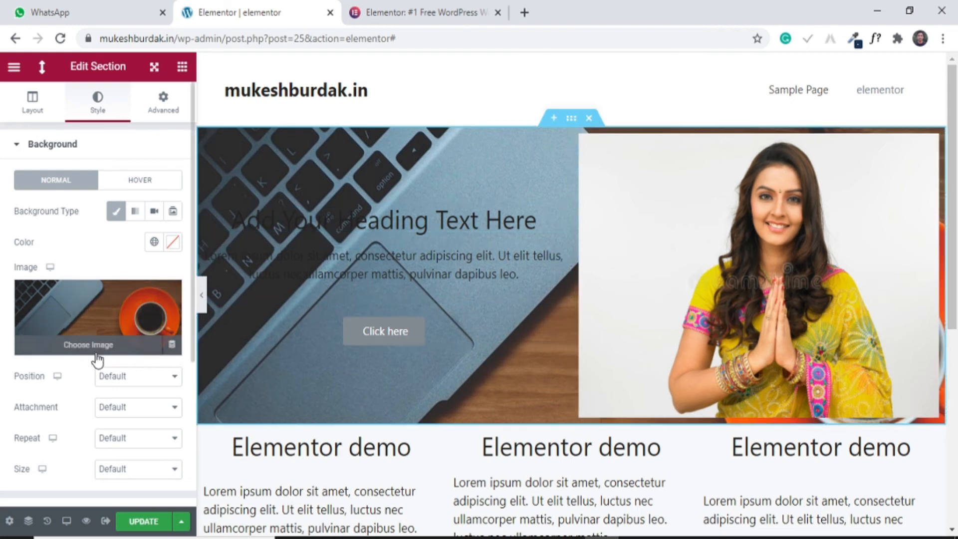
Remove the background image from the top section.
{"action": "left_click", "coordinate": [173, 346]}
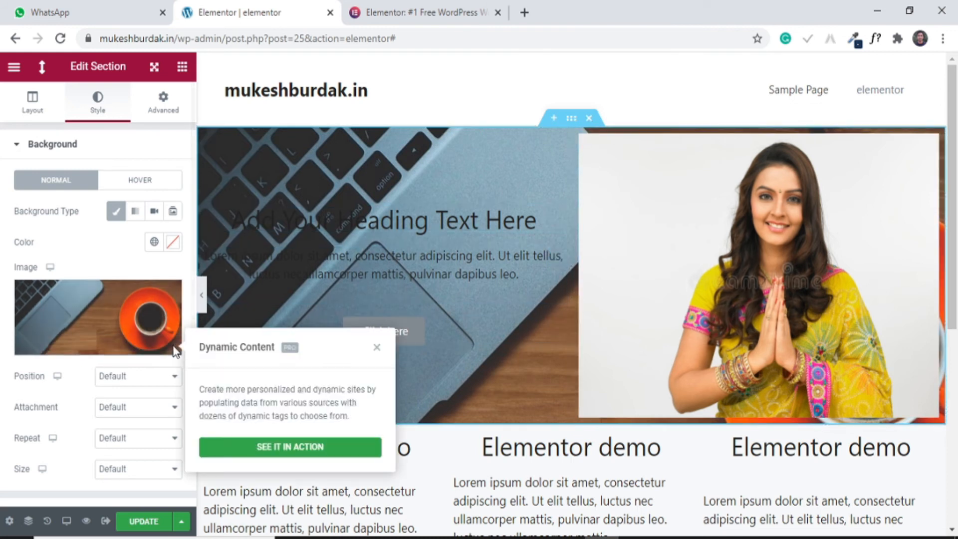
{"action": "left_click", "coordinate": [377, 348]}
{"action": "left_click", "coordinate": [168, 296]}
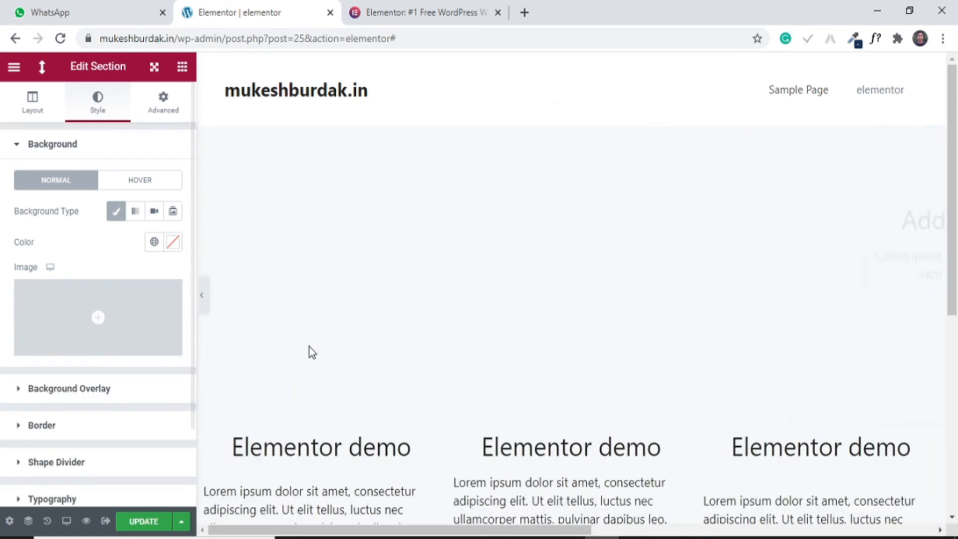
Try a bright red background on the top section and settle on the muted colour #A16E6E.
{"action": "left_click", "coordinate": [173, 242]}
{"action": "left_click", "coordinate": [210, 302]}
{"action": "left_click", "coordinate": [241, 295]}
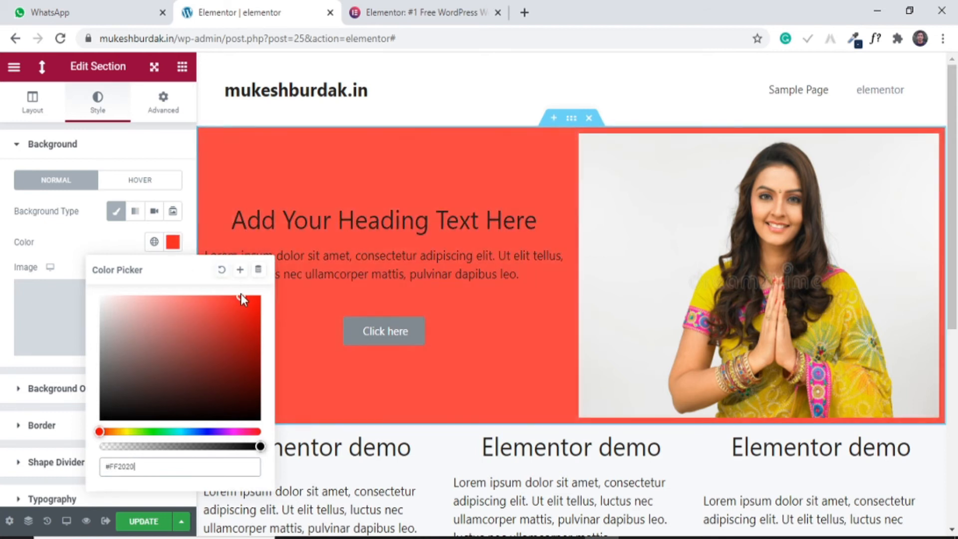
{"action": "left_click", "coordinate": [216, 353]}
{"action": "mouse_move", "coordinate": [216, 353]}
{"action": "left_mouse_down"}
{"action": "mouse_move", "coordinate": [132, 321]}
{"action": "mouse_move", "coordinate": [81, 321]}
{"action": "mouse_move", "coordinate": [75, 370]}
{"action": "mouse_move", "coordinate": [80, 347]}
{"action": "mouse_move", "coordinate": [102, 327]}
{"action": "mouse_move", "coordinate": [133, 366]}
{"action": "mouse_move", "coordinate": [139, 308]}
{"action": "mouse_move", "coordinate": [150, 343]}
{"action": "left_mouse_up"}
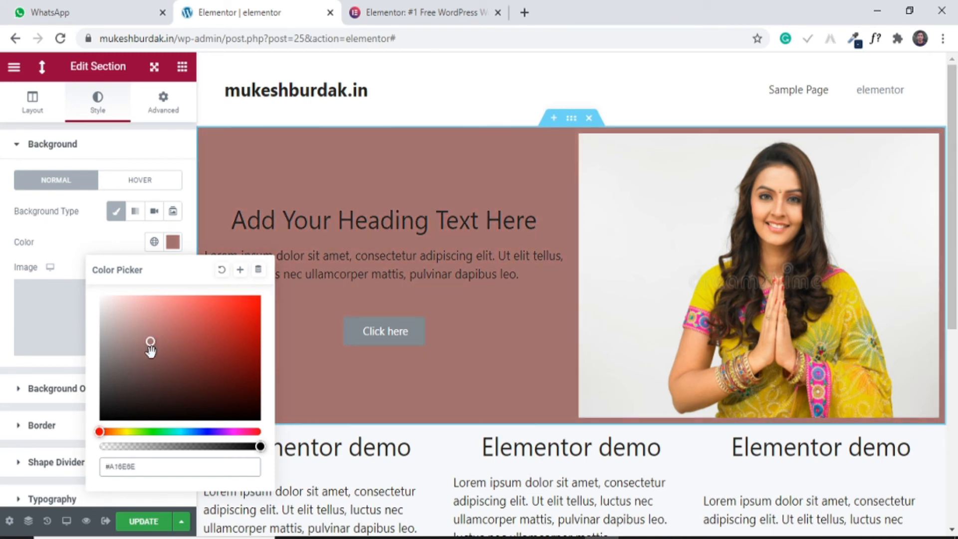
{"action": "left_click", "coordinate": [173, 242]}
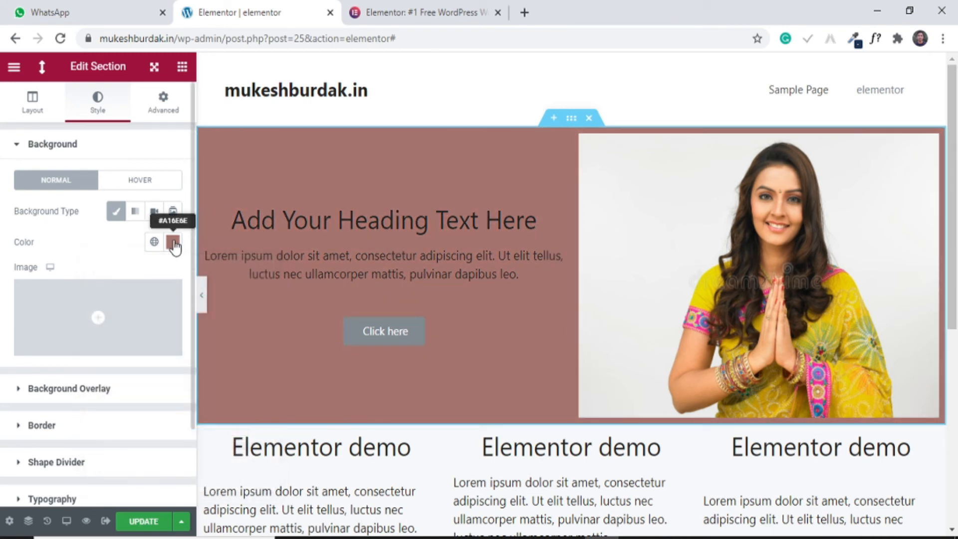
Give the top section a Classic hover background in a light pink colour.
{"action": "left_click", "coordinate": [154, 186]}
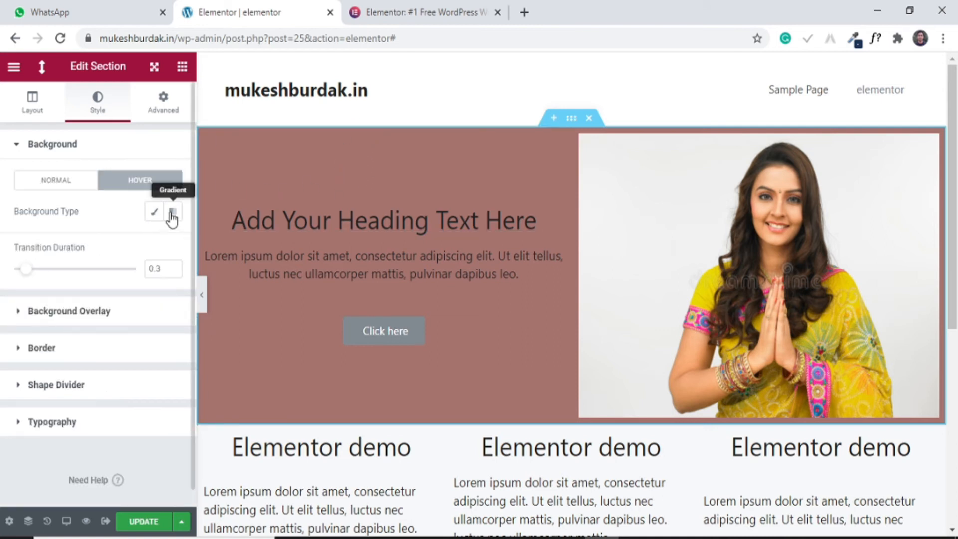
{"action": "left_click", "coordinate": [154, 212]}
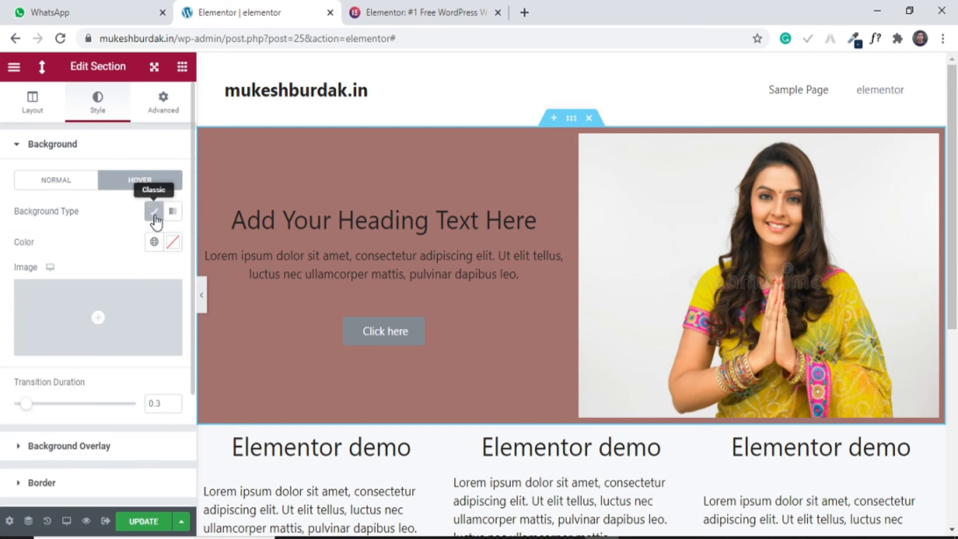
{"action": "left_click", "coordinate": [172, 243]}
{"action": "left_click", "coordinate": [232, 301]}
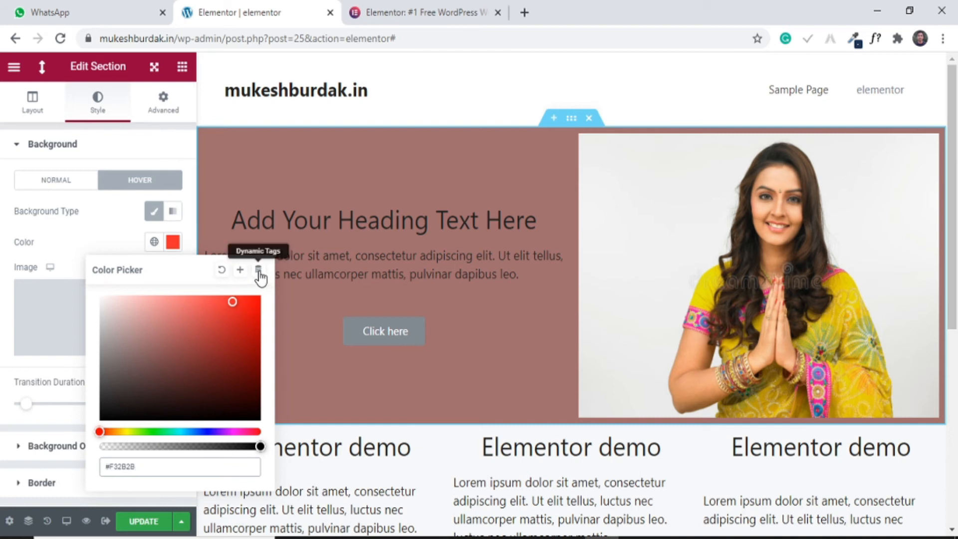
{"action": "left_click", "coordinate": [150, 306]}
{"action": "left_click_drag", "start_coordinate": [150, 306], "coordinate": [145, 305]}
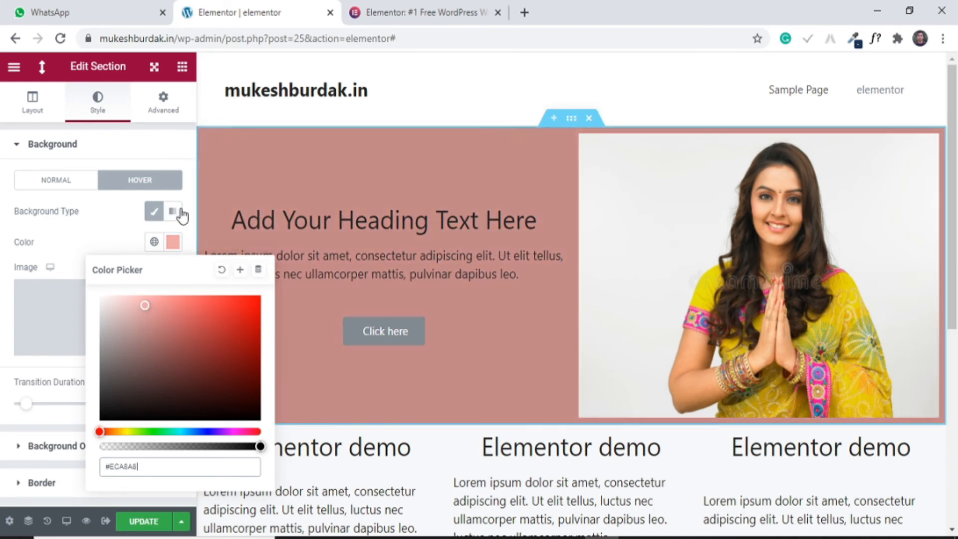
{"action": "left_click", "coordinate": [173, 243]}
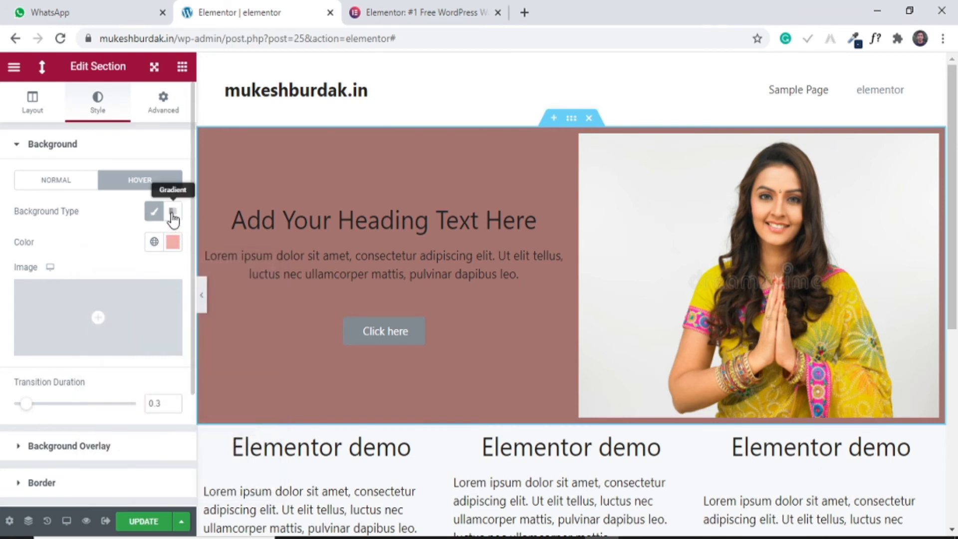
Switch the top section's hover background to Gradient and compare it with Classic, ending on Gradient.
{"action": "left_click", "coordinate": [173, 215]}
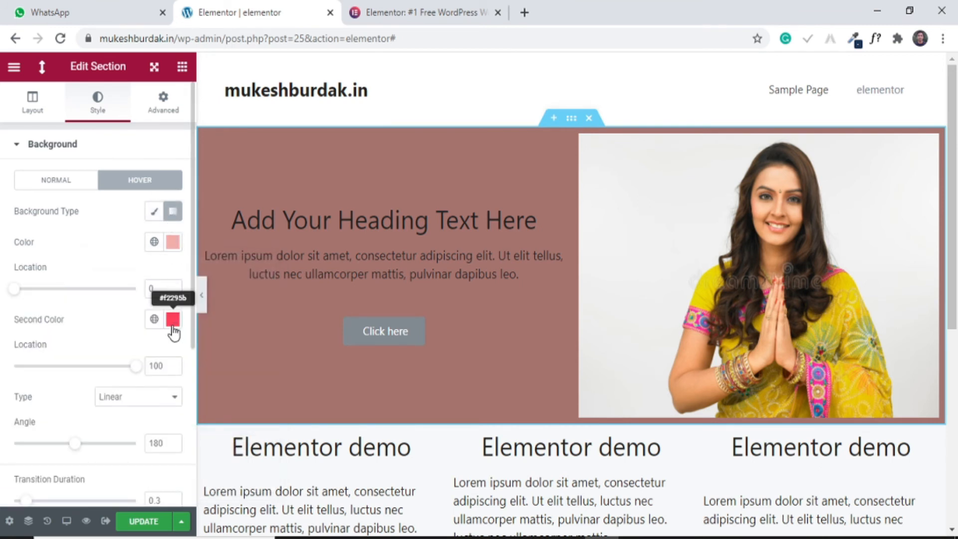
{"action": "left_click", "coordinate": [164, 242]}
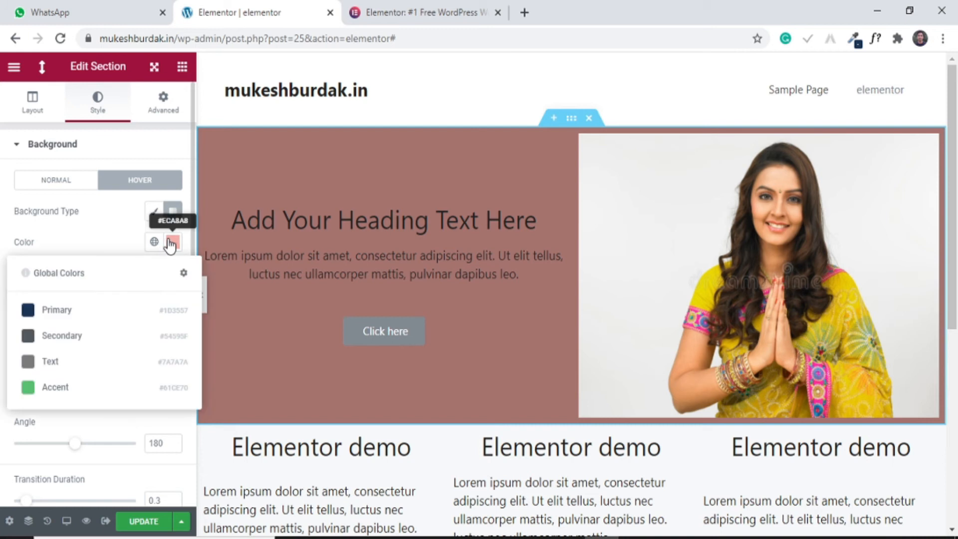
{"action": "left_click", "coordinate": [176, 225]}
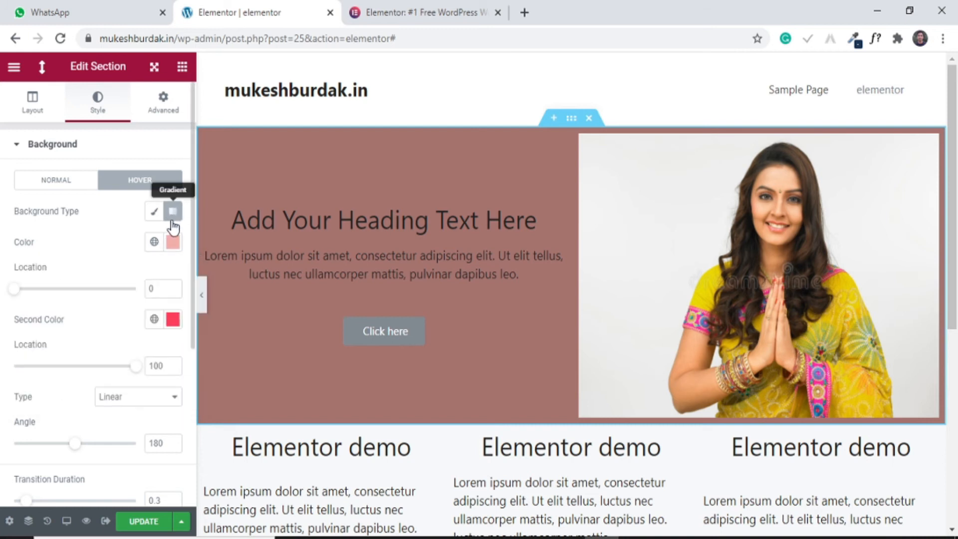
{"action": "left_click", "coordinate": [173, 244]}
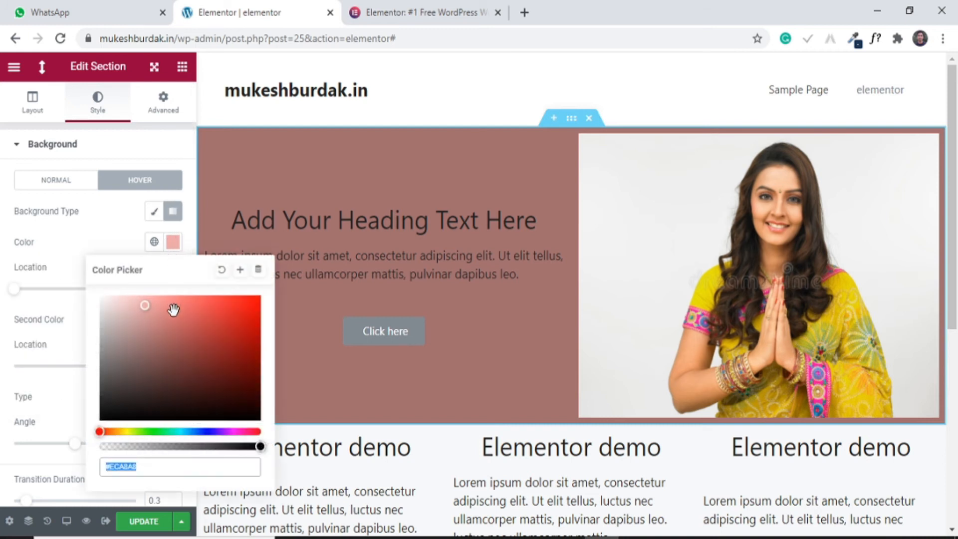
{"action": "left_click", "coordinate": [173, 242]}
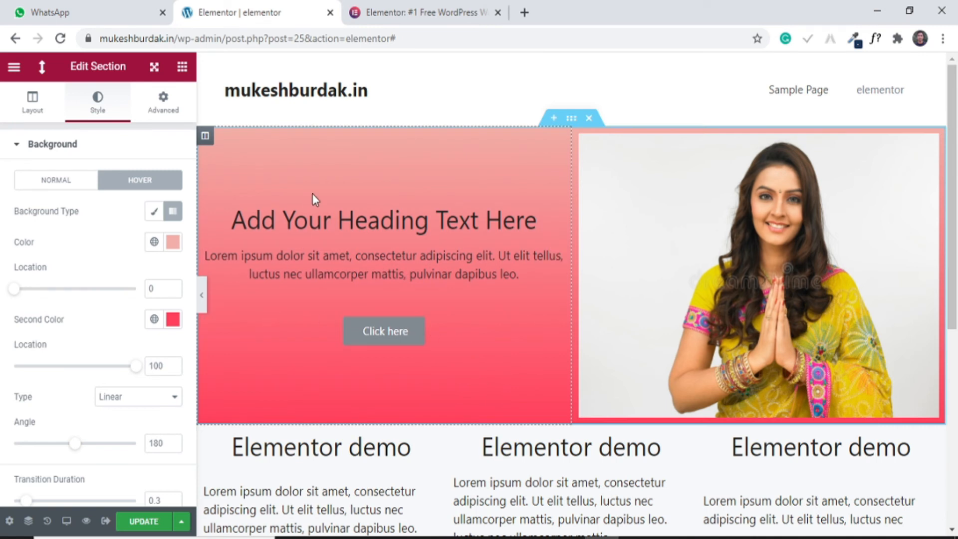
{"action": "left_click", "coordinate": [154, 211]}
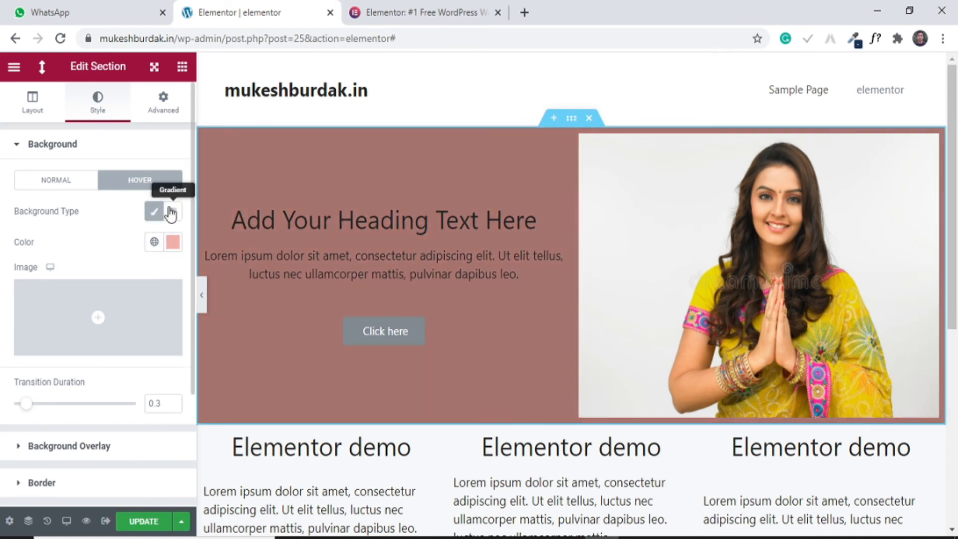
{"action": "left_click", "coordinate": [170, 211]}
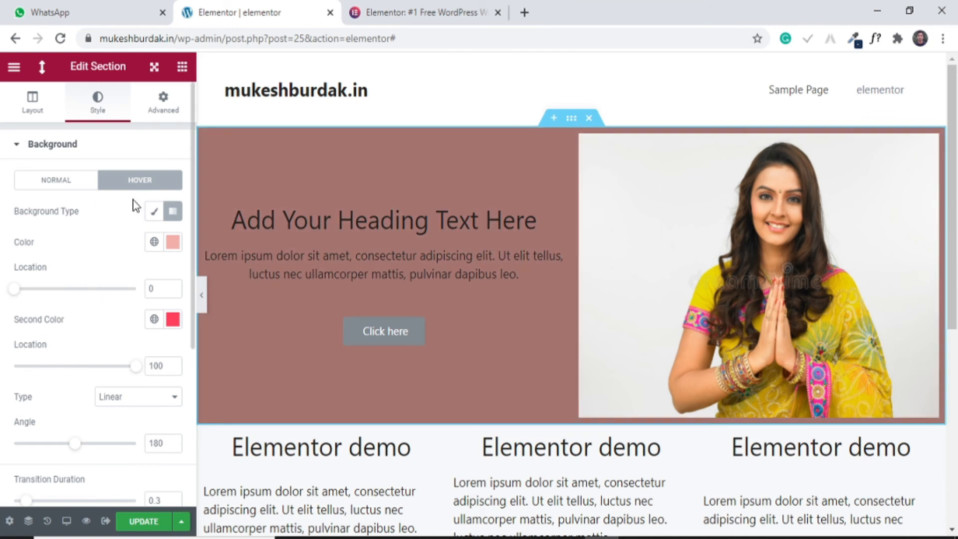
Review the top section's normal background settings and its Background Overlay options.
{"action": "left_click", "coordinate": [58, 182]}
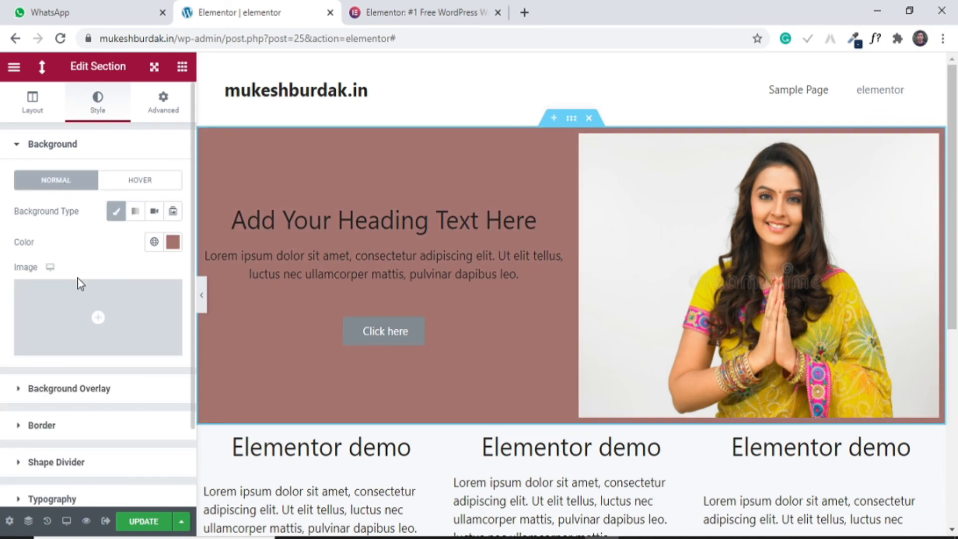
{"action": "scroll", "coordinate": [90, 315], "scroll_direction": "down", "scroll_amount": 2}
{"action": "scroll", "coordinate": [91, 317], "scroll_direction": "up", "scroll_amount": 2}
{"action": "scroll", "coordinate": [68, 316], "scroll_direction": "down", "scroll_amount": 2}
{"action": "left_click", "coordinate": [86, 299]}
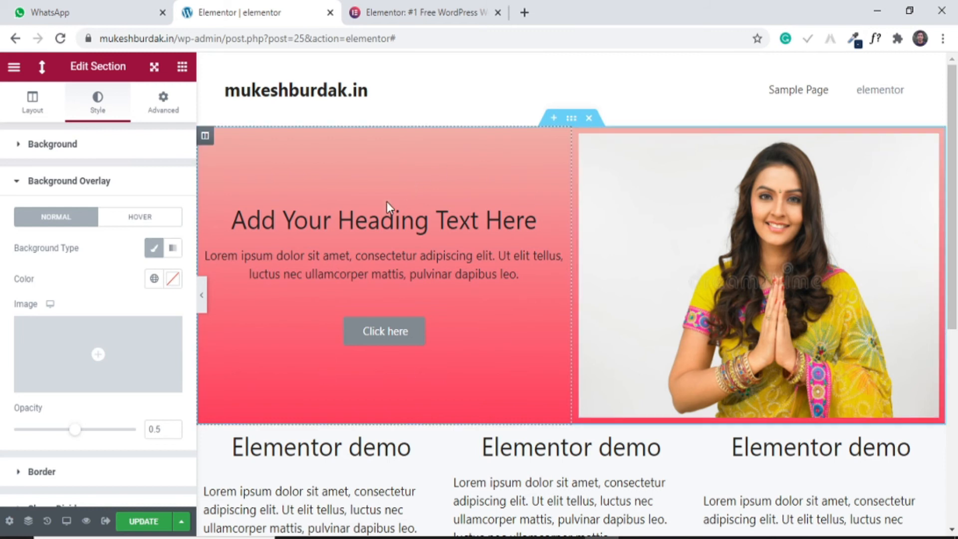
{"action": "mouse_move", "coordinate": [118, 398]}
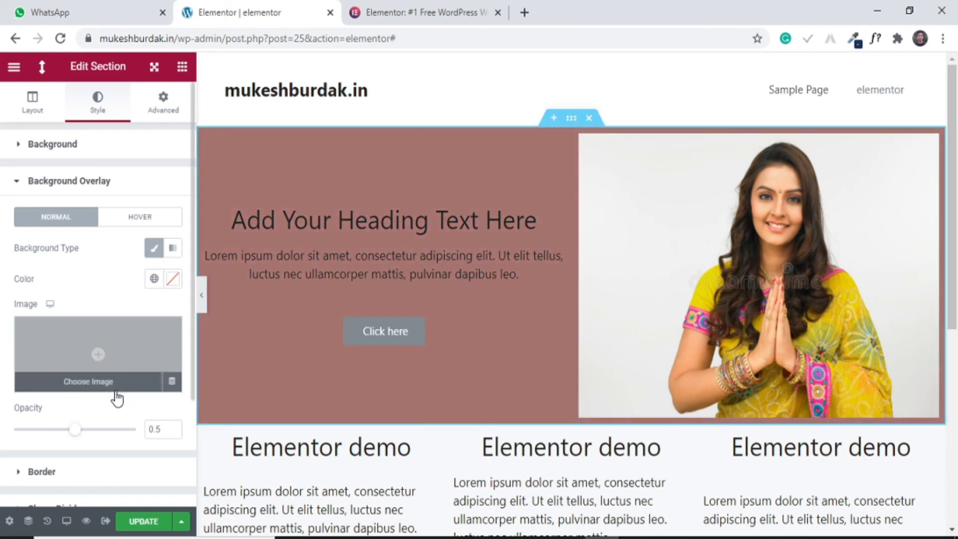
{"action": "left_click", "coordinate": [81, 183]}
Set the top section's border radius to 10% on all four corners.
{"action": "left_click", "coordinate": [76, 217]}
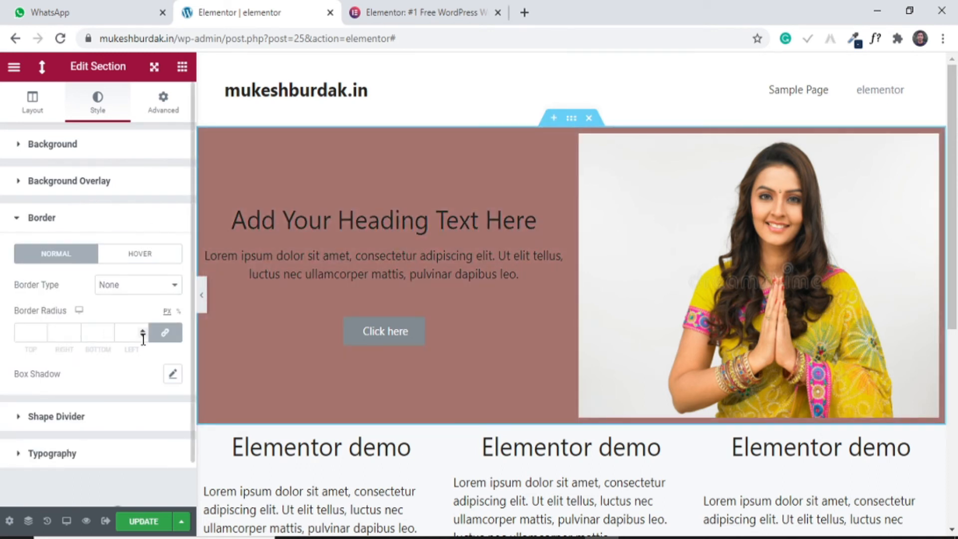
{"action": "left_click", "coordinate": [144, 332]}
{"action": "left_click", "coordinate": [144, 331]}
{"action": "left_click", "coordinate": [145, 337]}
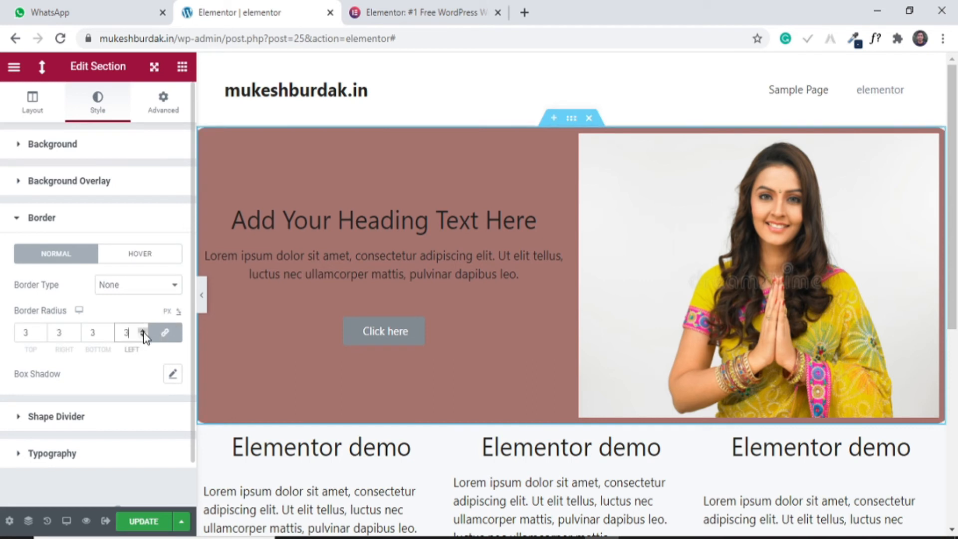
{"action": "left_click", "coordinate": [144, 332]}
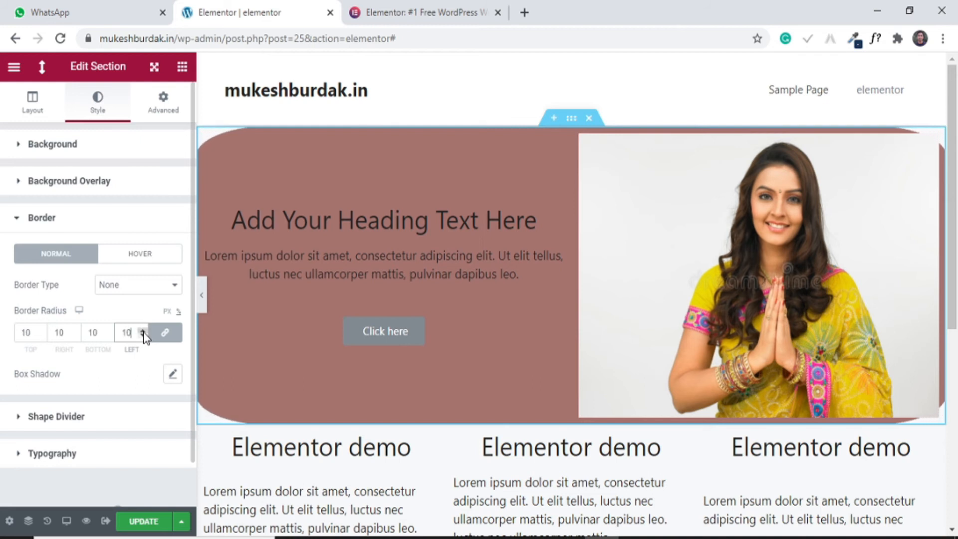
Adjust the top section's border radius to 2% on all four corners.
{"action": "left_click", "coordinate": [144, 332]}
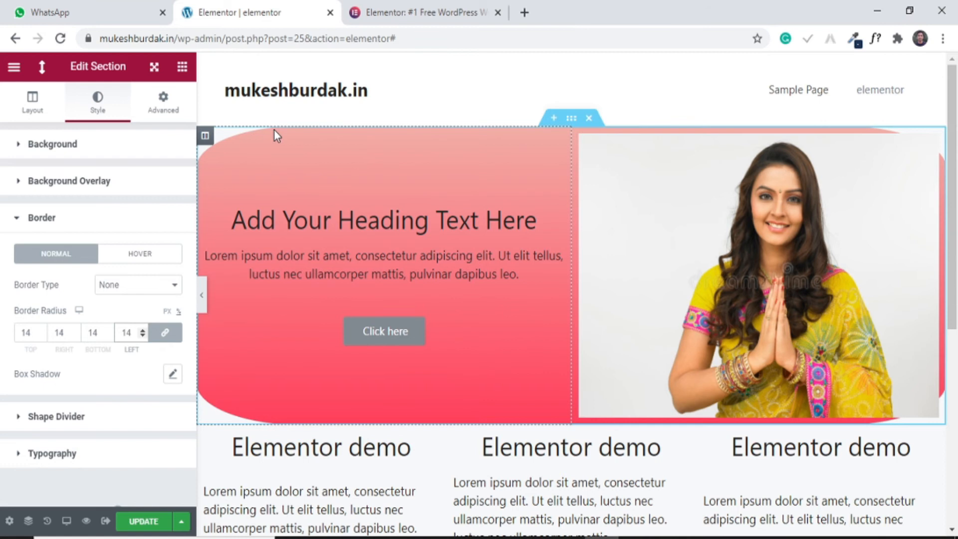
{"action": "left_click", "coordinate": [144, 336]}
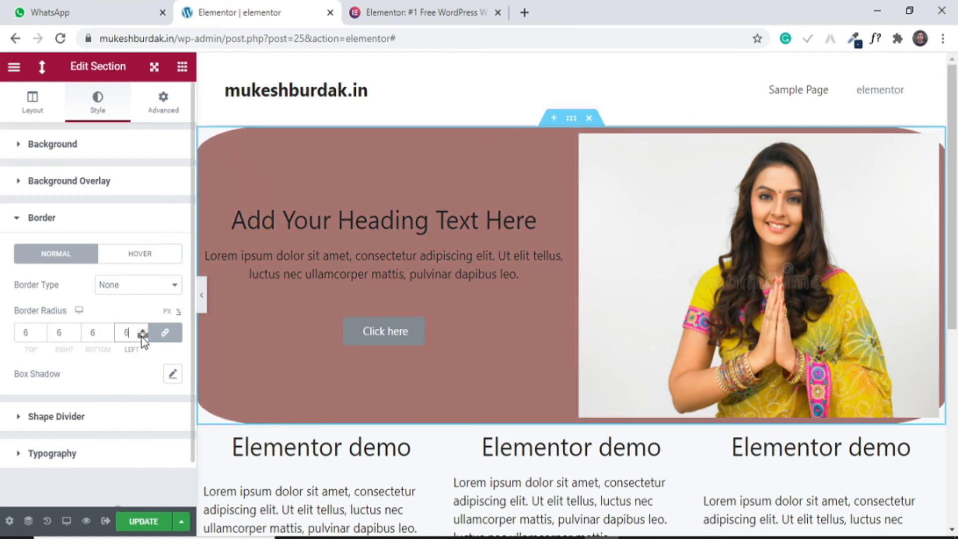
{"action": "double_click", "coordinate": [143, 336]}
{"action": "left_click", "coordinate": [143, 336]}
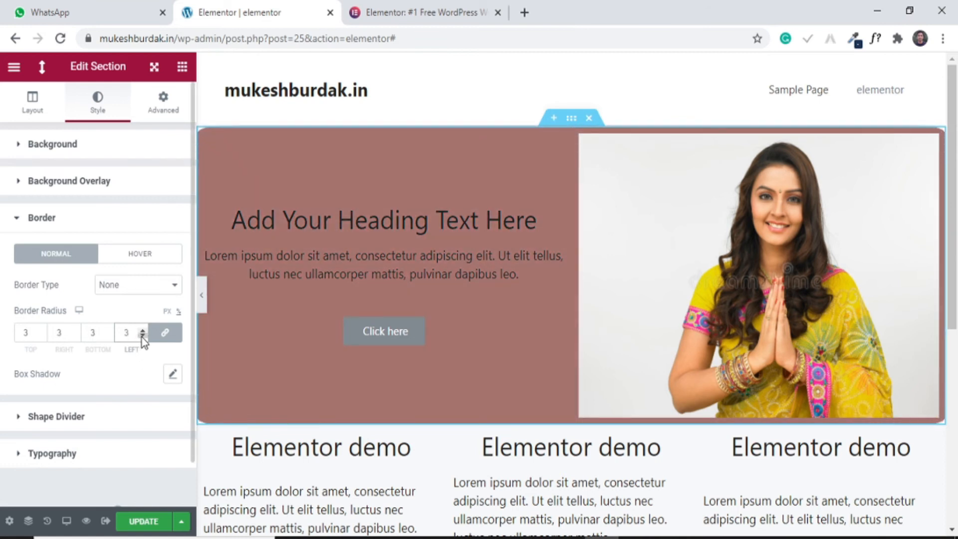
{"action": "left_click", "coordinate": [144, 336]}
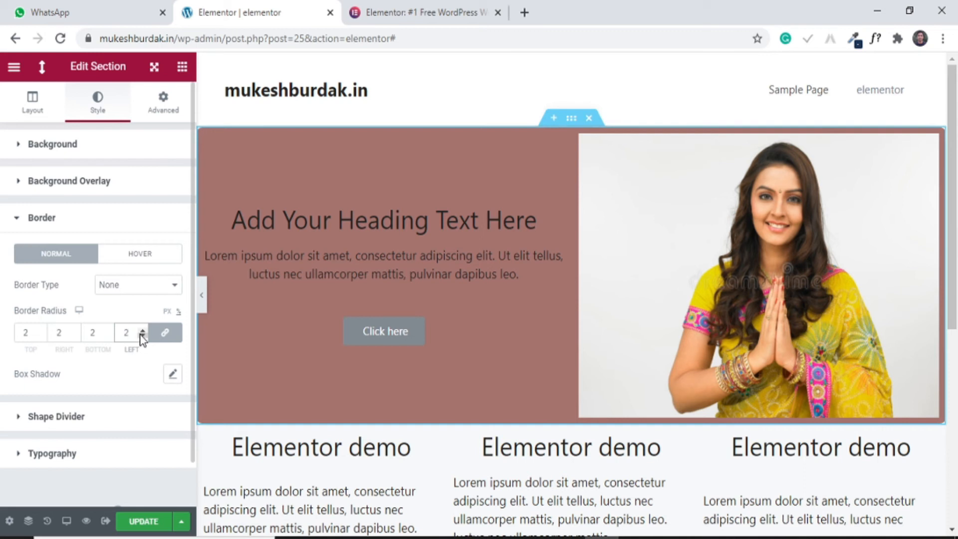
Try a Mountains shape divider on the top section's upper edge.
{"action": "left_click", "coordinate": [56, 416]}
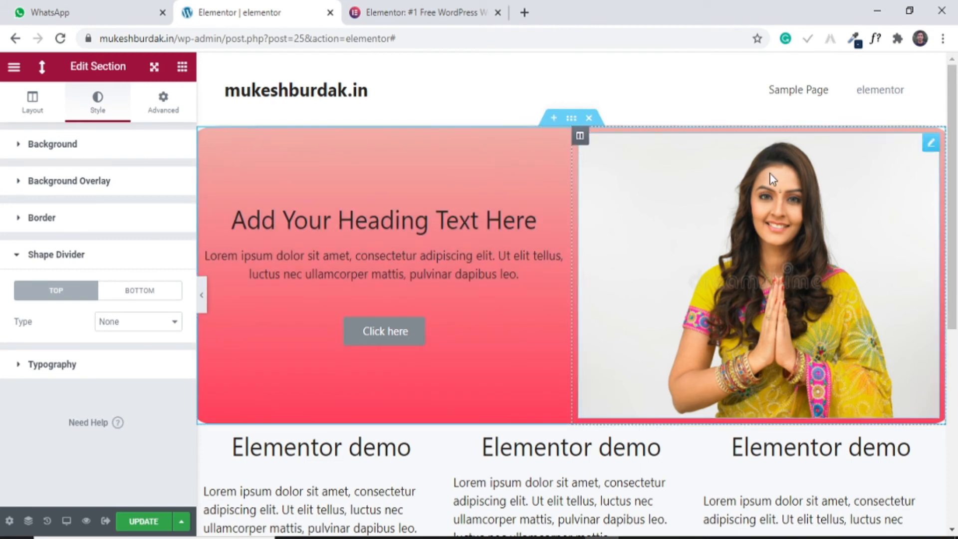
{"action": "left_click", "coordinate": [128, 326]}
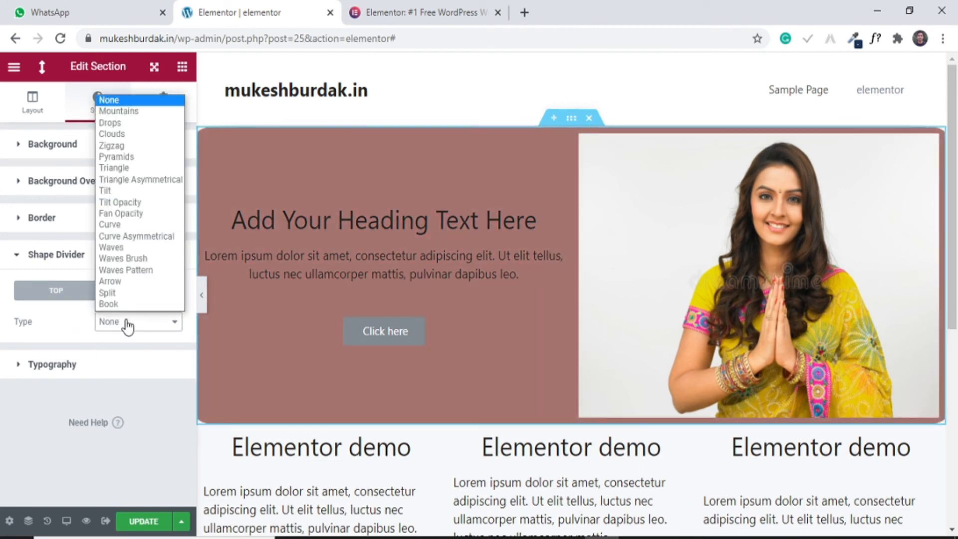
{"action": "left_click", "coordinate": [127, 325]}
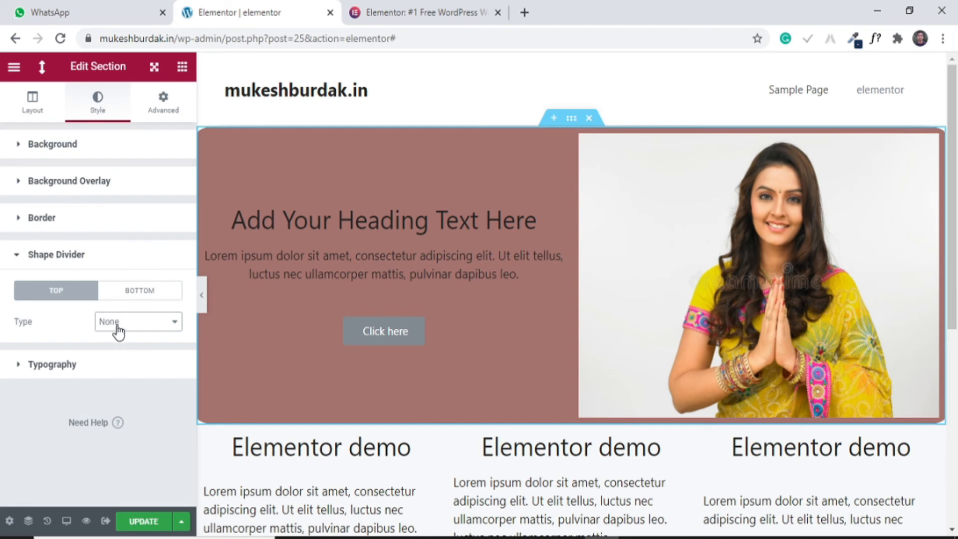
{"action": "left_click", "coordinate": [118, 325]}
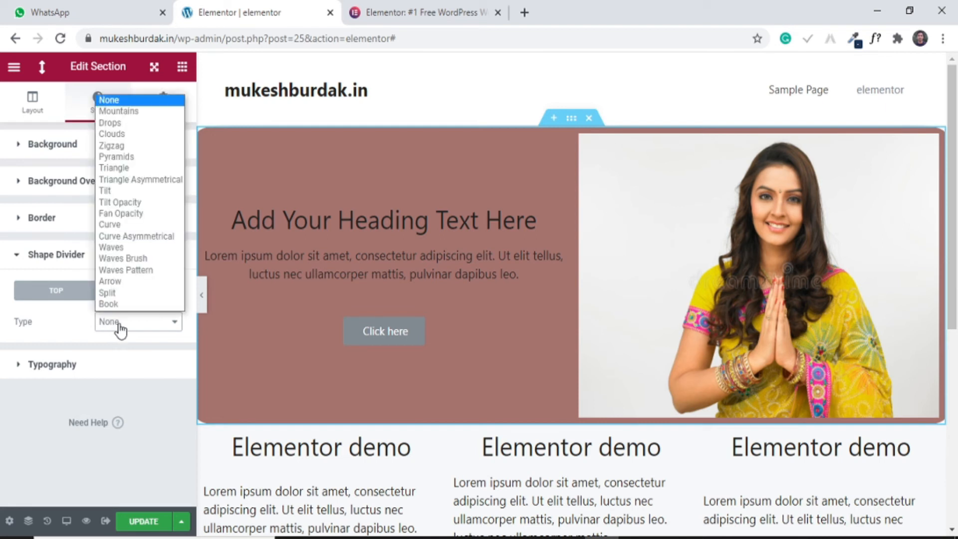
{"action": "left_click", "coordinate": [123, 112]}
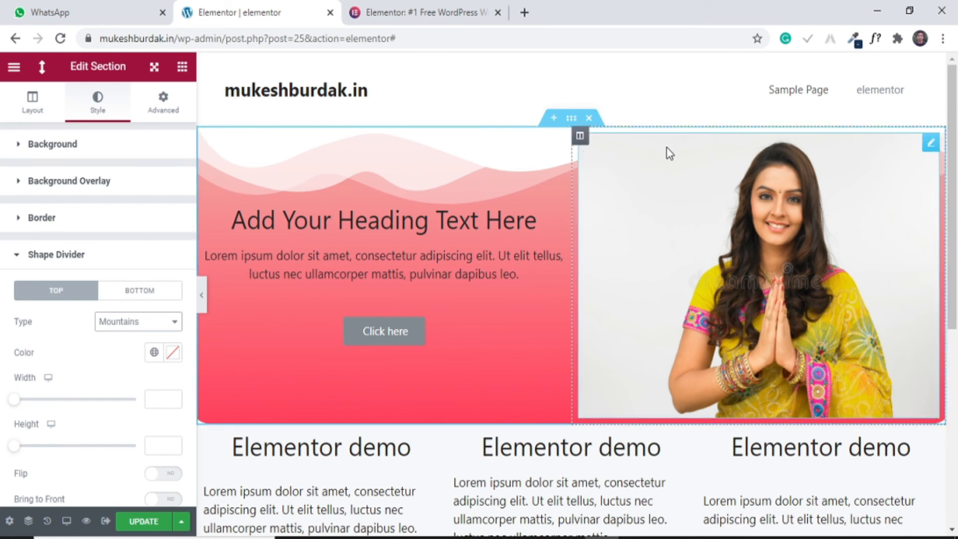
{"action": "left_click_drag", "start_coordinate": [580, 135], "coordinate": [604, 180]}
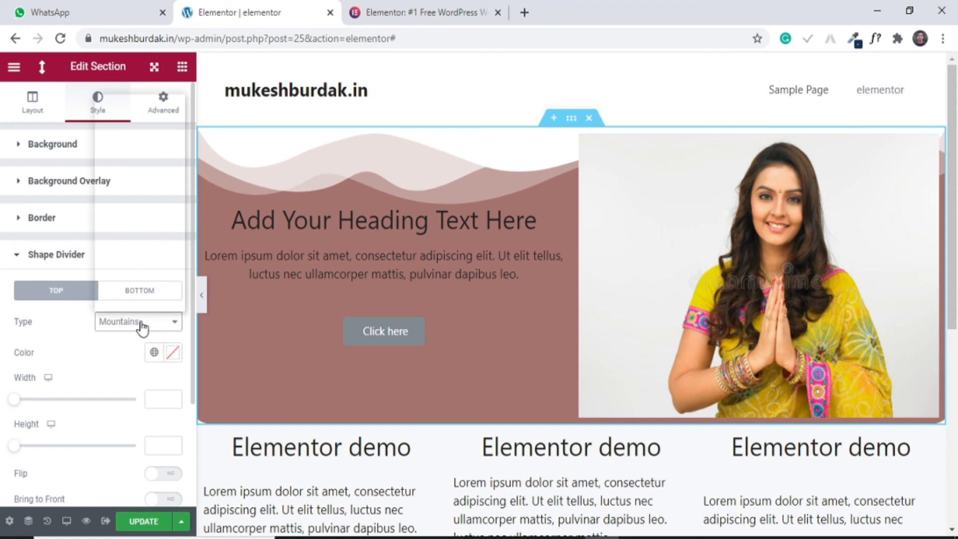
Try the Drops and Zigzag shape dividers on the top section's upper edge.
{"action": "left_click", "coordinate": [140, 322]}
{"action": "left_click", "coordinate": [112, 126]}
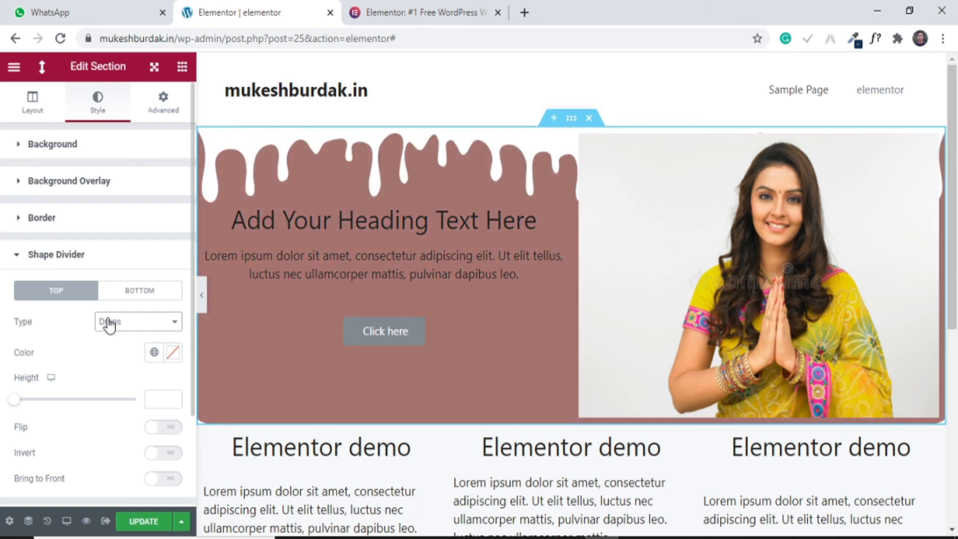
{"action": "left_click", "coordinate": [109, 323]}
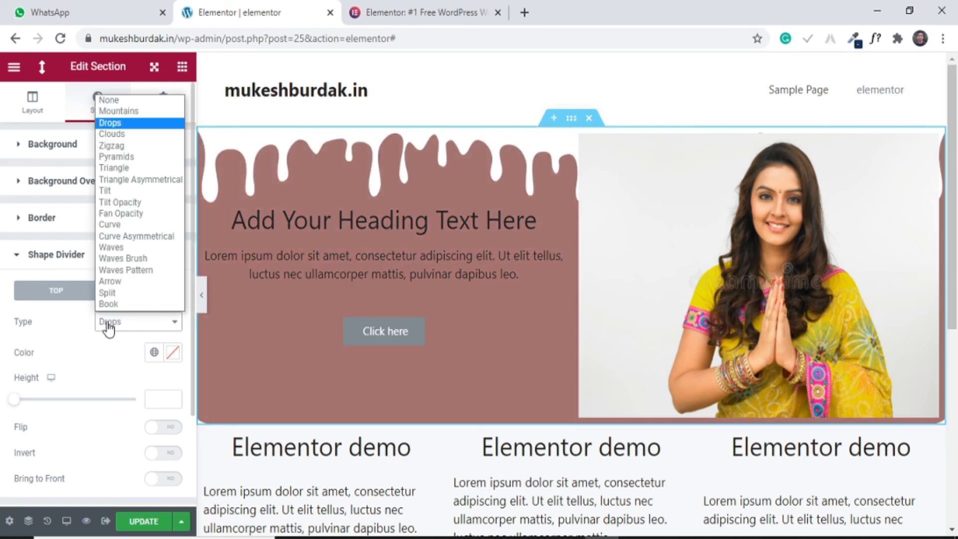
{"action": "left_click", "coordinate": [122, 146]}
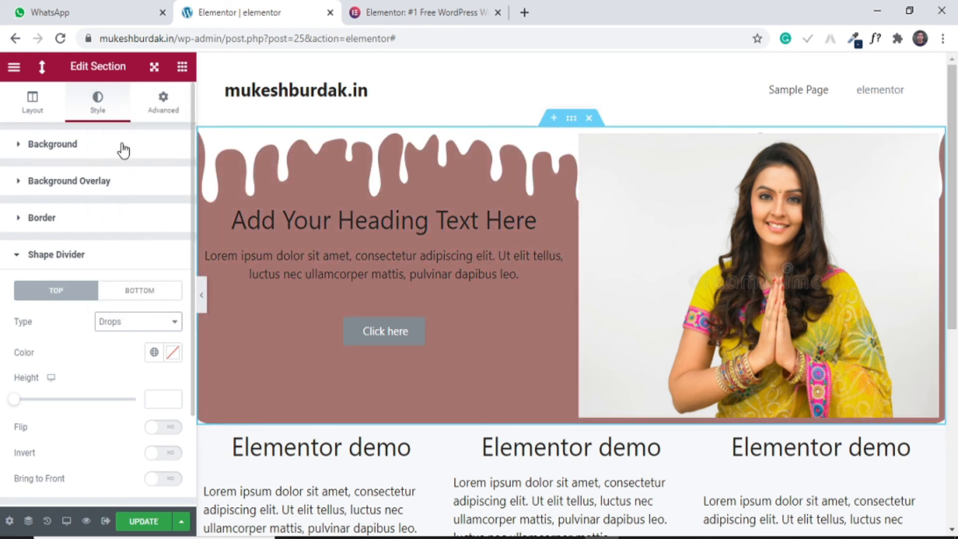
{"action": "left_click", "coordinate": [119, 323]}
{"action": "left_click", "coordinate": [119, 179]}
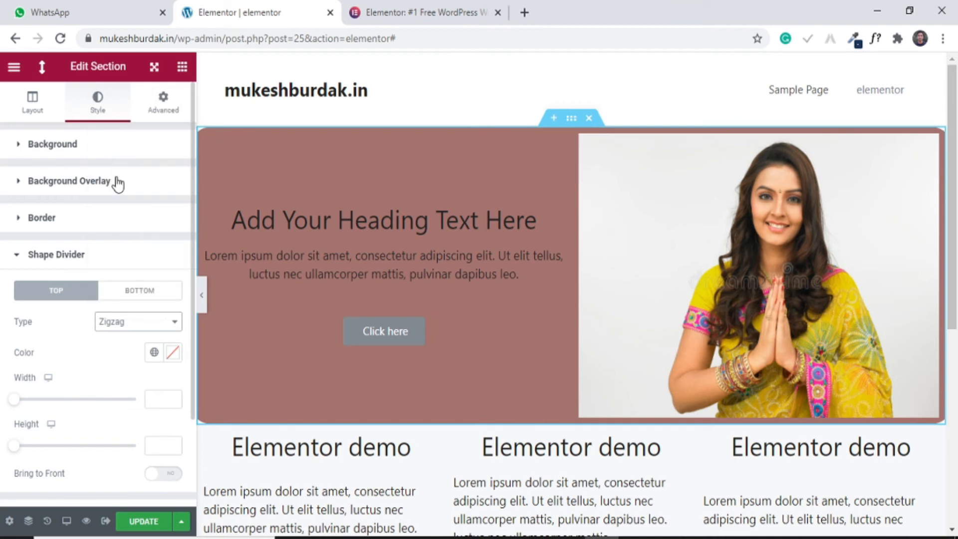
Try the Curve shape divider on the top section's upper edge, and reset the divider type to None.
{"action": "left_click", "coordinate": [129, 324]}
{"action": "left_click", "coordinate": [110, 224]}
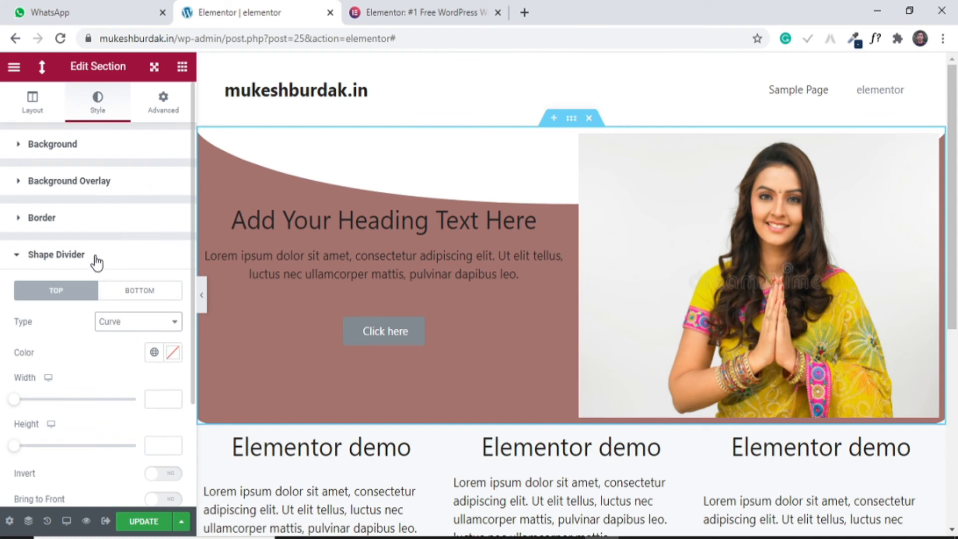
{"action": "left_click_drag", "start_coordinate": [579, 136], "coordinate": [600, 184]}
{"action": "left_click", "coordinate": [118, 324]}
{"action": "left_click", "coordinate": [120, 98]}
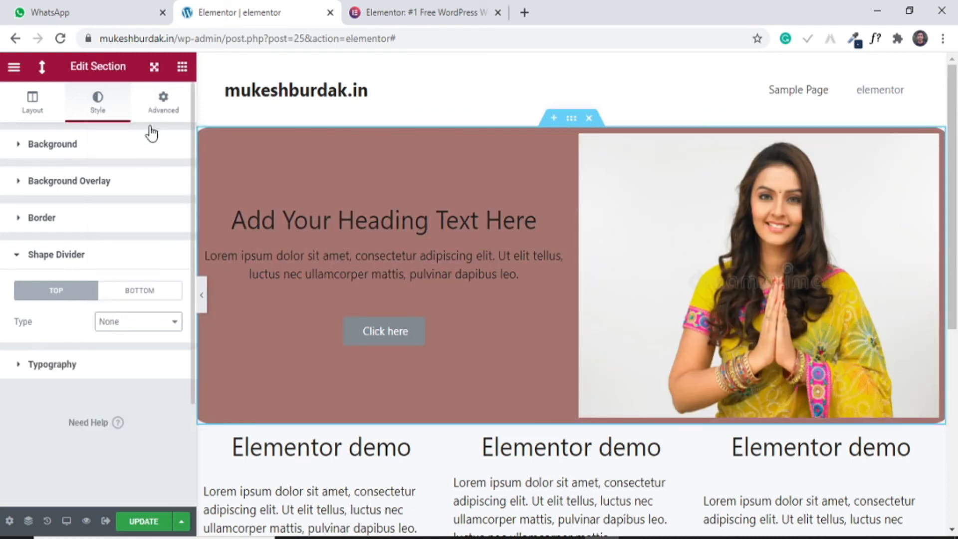
Set the top section's text alignment to Center in its Typography settings and collapse them.
{"action": "left_click", "coordinate": [67, 364]}
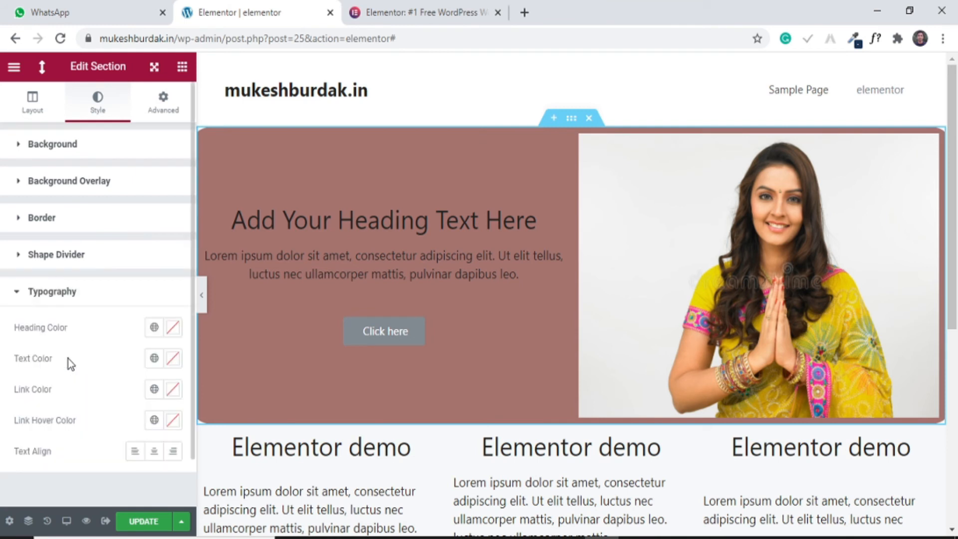
{"action": "scroll", "coordinate": [68, 358], "scroll_direction": "down", "scroll_amount": 1}
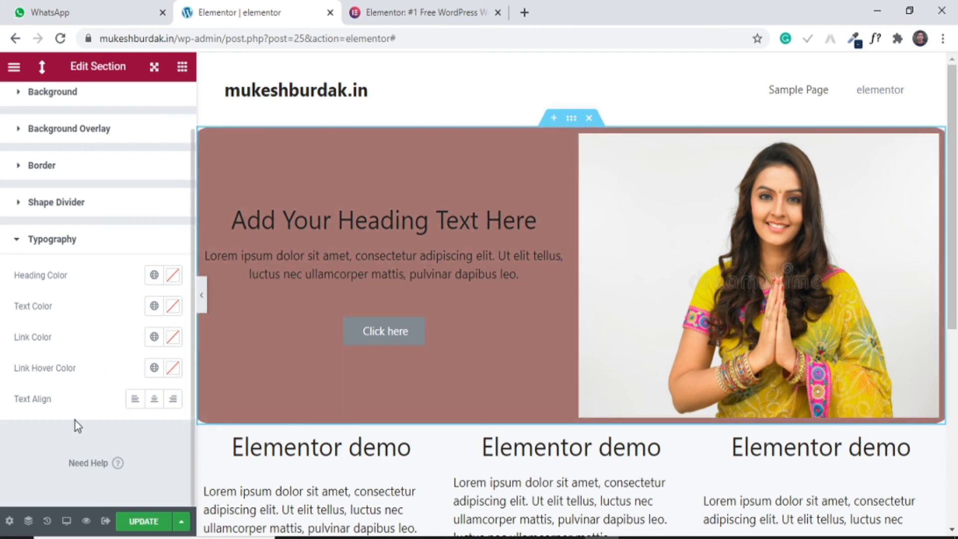
{"action": "left_click", "coordinate": [154, 404]}
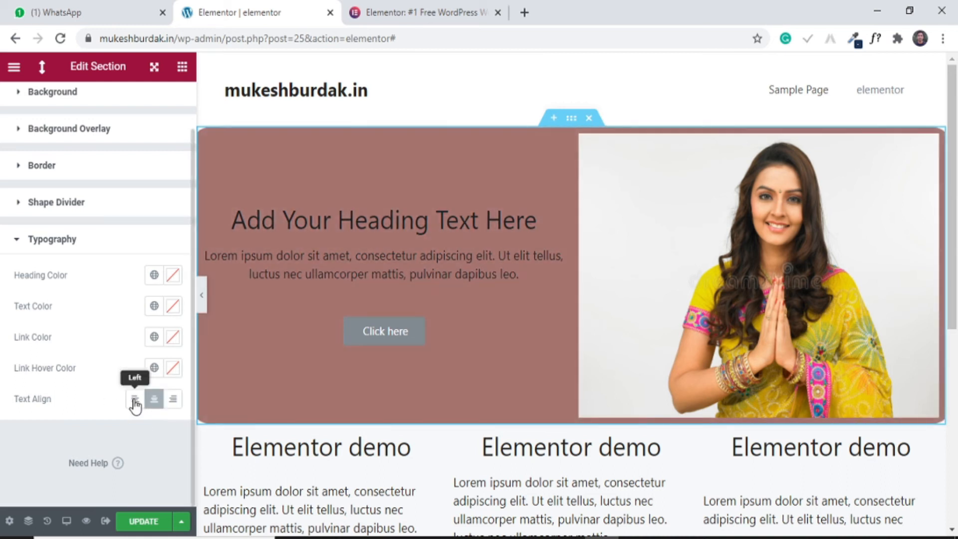
{"action": "left_click", "coordinate": [107, 248]}
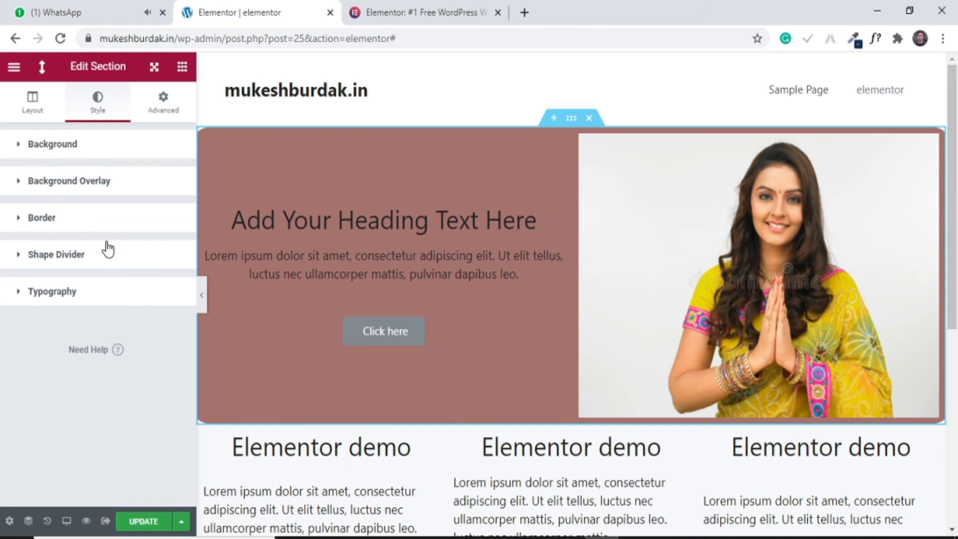
Switch the top section's margin unit to %, set its top and bottom margins to 0, and keep the values linked.
{"action": "left_click", "coordinate": [164, 102]}
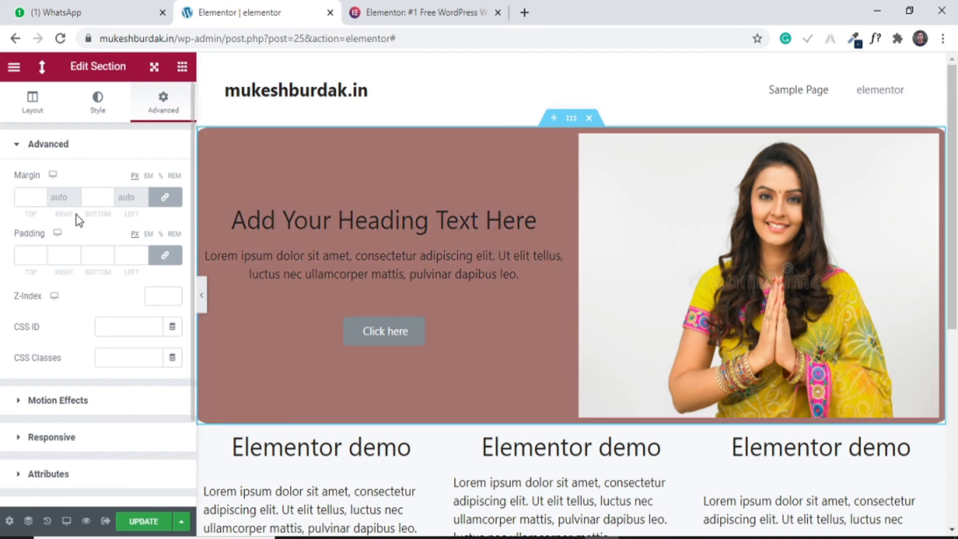
{"action": "left_click", "coordinate": [160, 175]}
{"action": "left_click", "coordinate": [165, 197]}
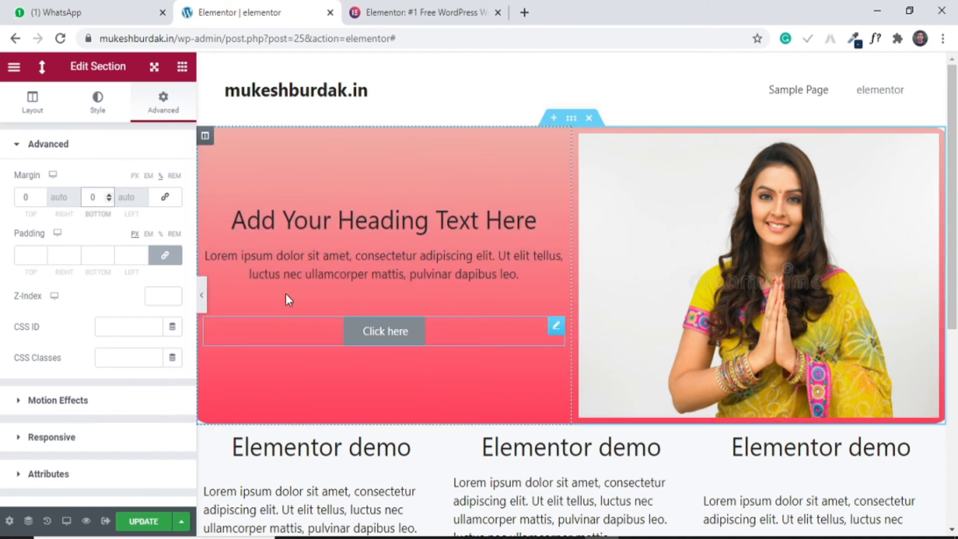
{"action": "left_click", "coordinate": [166, 197]}
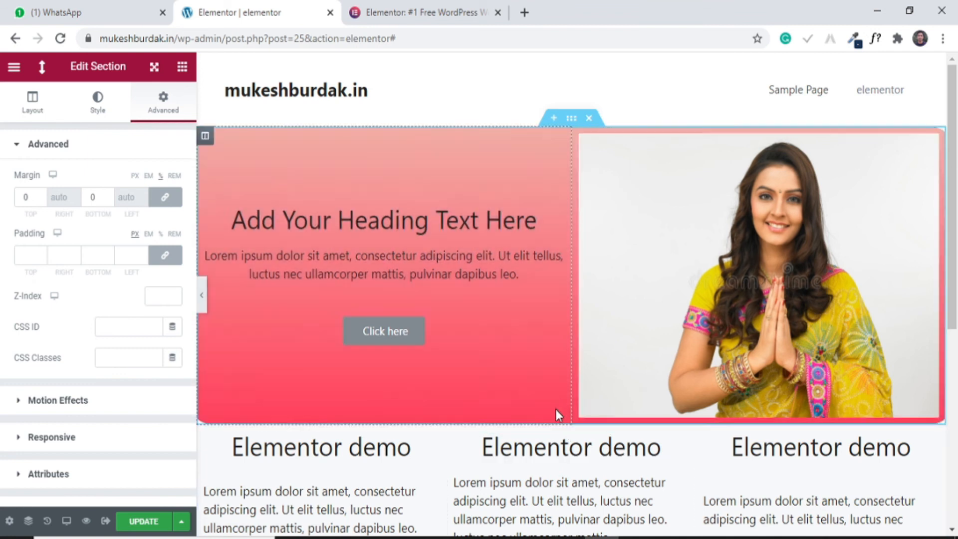
Open the Advanced margin settings of the three-column Elementor demo section.
{"action": "left_click", "coordinate": [569, 418]}
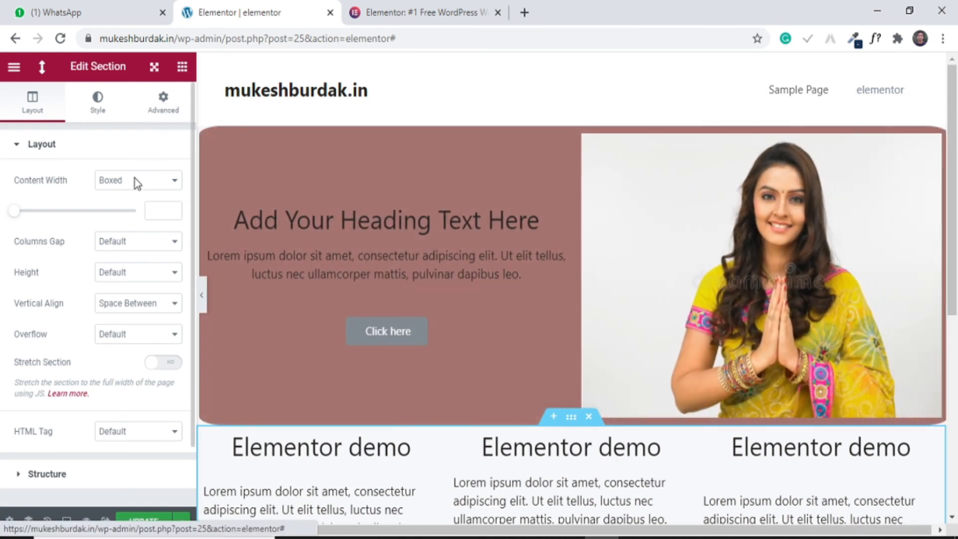
{"action": "left_click", "coordinate": [163, 102]}
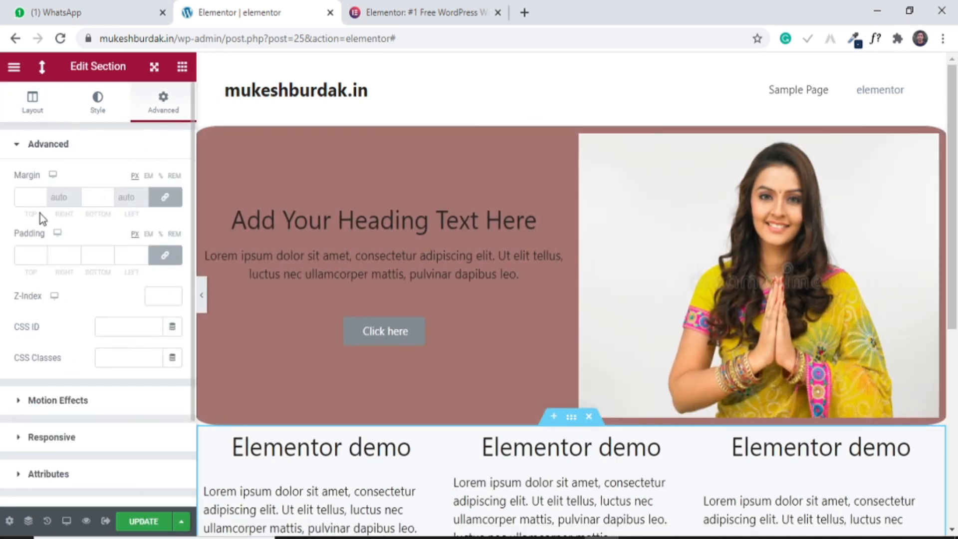
{"action": "left_click", "coordinate": [169, 194]}
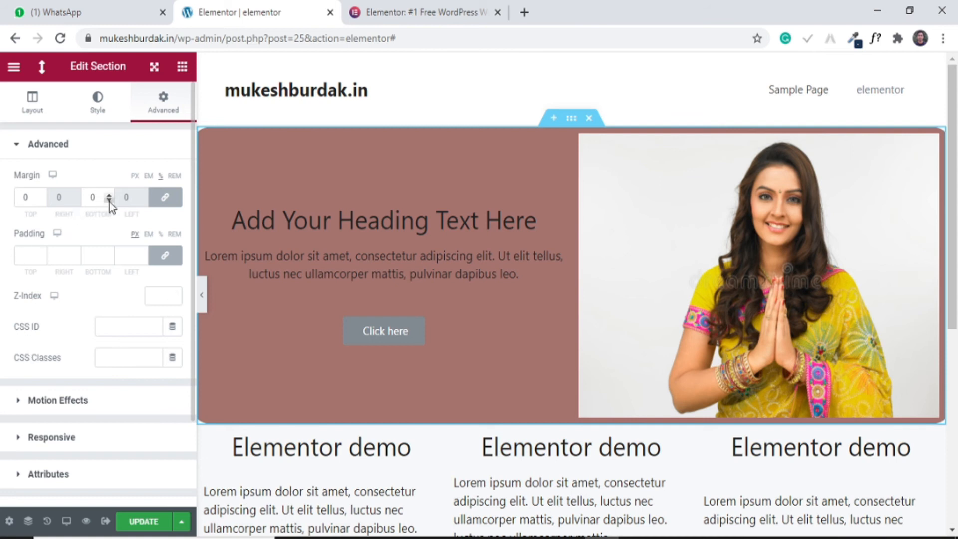
Unlink the top section's margin values, try increasing only the bottom margin, and return it to 0%.
{"action": "left_click", "coordinate": [161, 177]}
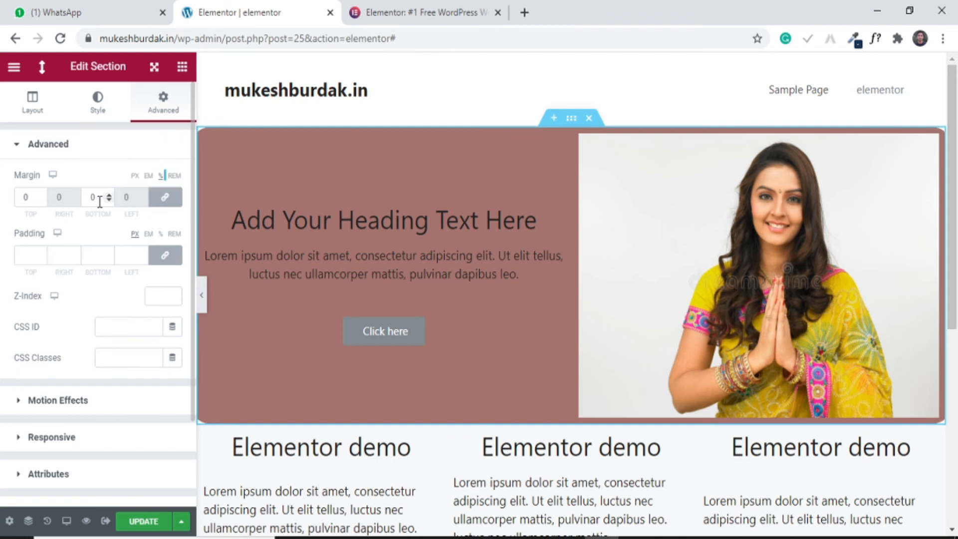
{"action": "left_click", "coordinate": [174, 206]}
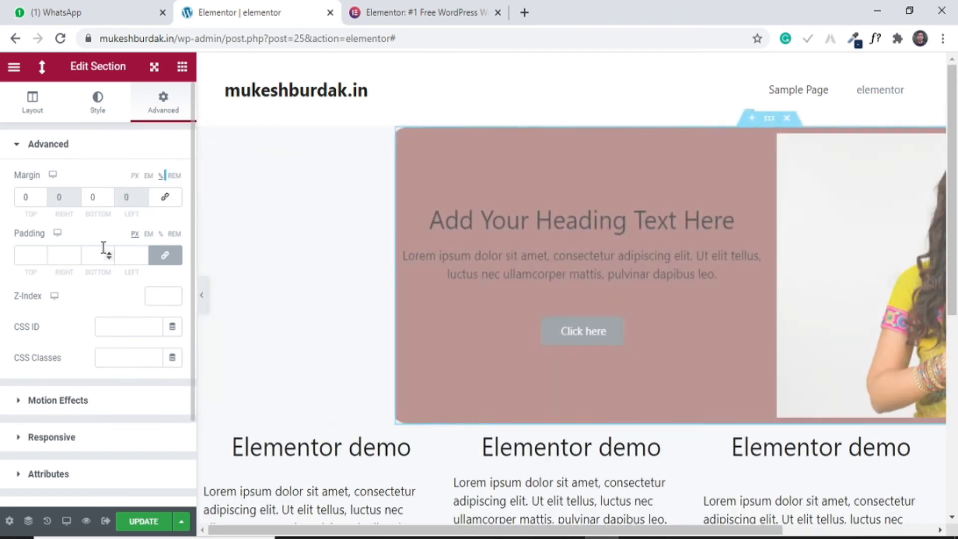
{"action": "left_click", "coordinate": [109, 198]}
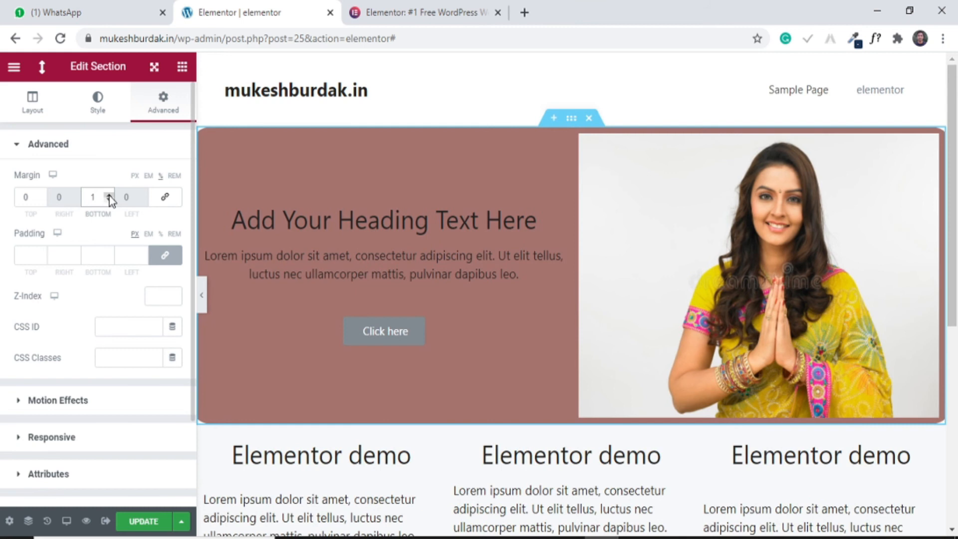
{"action": "left_click", "coordinate": [109, 196]}
{"action": "left_click", "coordinate": [110, 196]}
{"action": "left_click", "coordinate": [110, 196]}
{"action": "left_click", "coordinate": [110, 196]}
{"action": "left_click", "coordinate": [109, 200]}
{"action": "left_click", "coordinate": [110, 200]}
{"action": "left_click", "coordinate": [109, 200]}
{"action": "left_click", "coordinate": [110, 200]}
{"action": "left_click", "coordinate": [109, 200]}
Try increasing only the top section's top margin, and return it to 0%.
{"action": "left_click", "coordinate": [42, 196]}
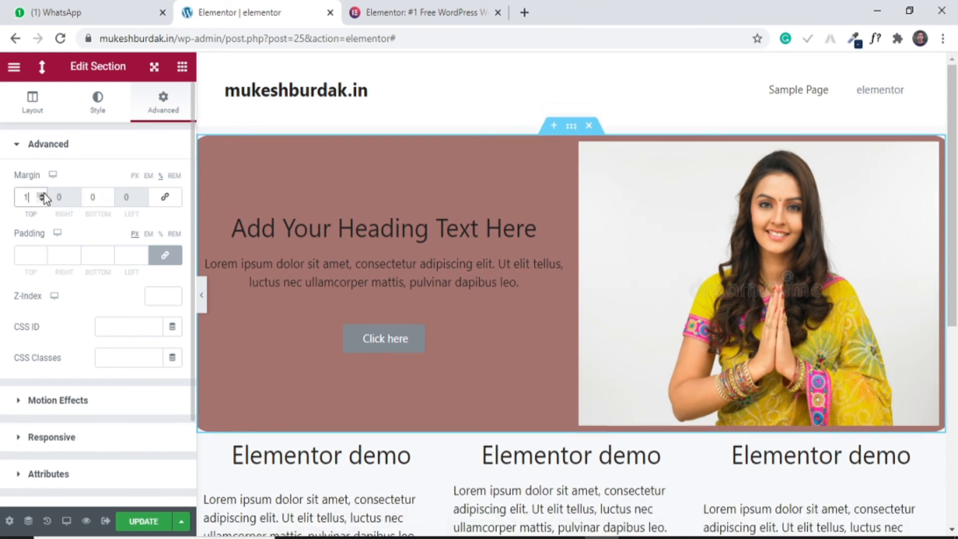
{"action": "left_click", "coordinate": [42, 195]}
{"action": "left_click", "coordinate": [41, 195]}
{"action": "left_click", "coordinate": [41, 195]}
{"action": "left_click", "coordinate": [41, 195]}
{"action": "left_click", "coordinate": [41, 195]}
{"action": "left_click", "coordinate": [41, 195]}
{"action": "left_click", "coordinate": [41, 200]}
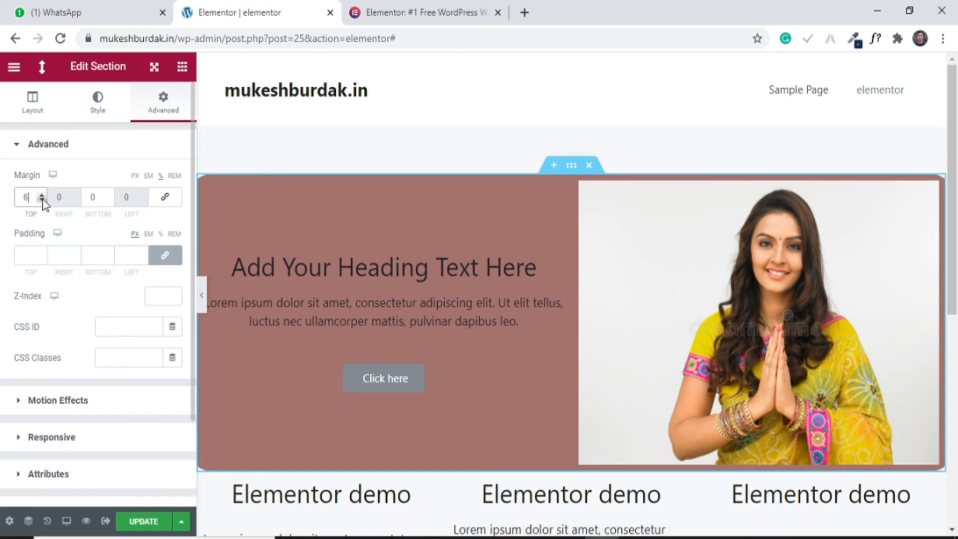
{"action": "left_click", "coordinate": [42, 200]}
{"action": "left_click", "coordinate": [41, 200]}
{"action": "left_click", "coordinate": [42, 200]}
{"action": "left_click", "coordinate": [41, 200]}
{"action": "left_click", "coordinate": [42, 200]}
{"action": "left_click", "coordinate": [42, 201]}
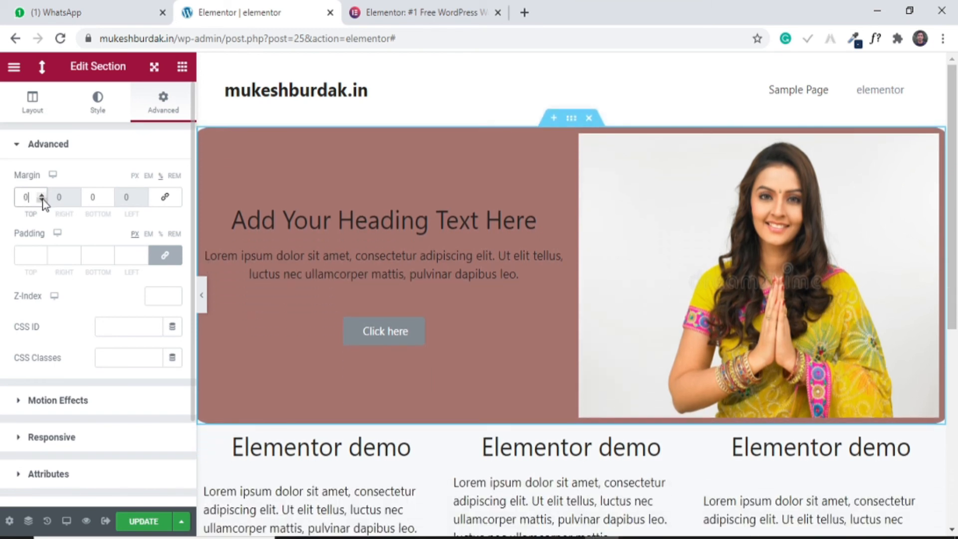
Relink the top section's margin values and set its top and bottom margins to 9%.
{"action": "left_click", "coordinate": [165, 197]}
{"action": "left_click", "coordinate": [110, 196]}
{"action": "left_click", "coordinate": [110, 196]}
{"action": "left_click", "coordinate": [110, 196]}
{"action": "left_click", "coordinate": [110, 196]}
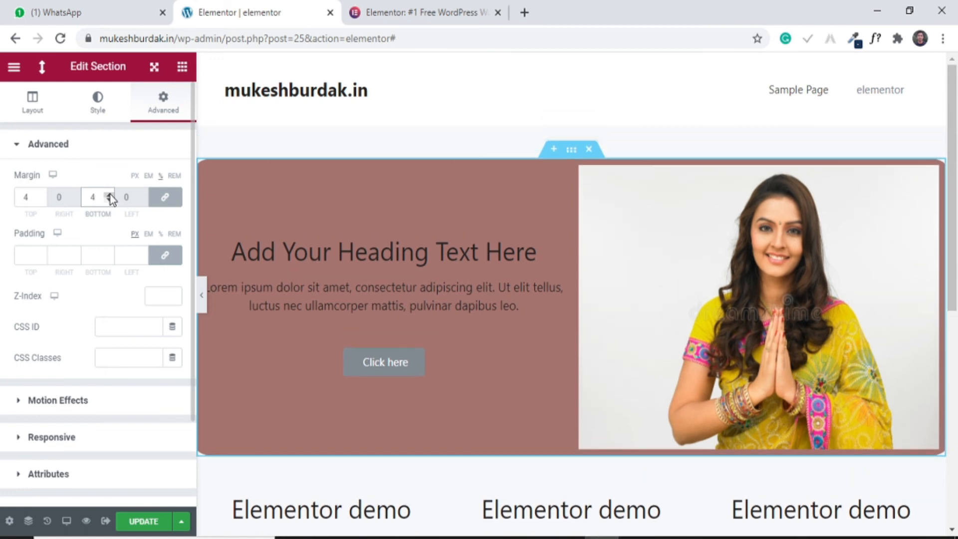
{"action": "left_click", "coordinate": [109, 196]}
{"action": "left_click", "coordinate": [110, 195]}
{"action": "left_click", "coordinate": [110, 196]}
{"action": "scroll", "coordinate": [413, 370], "scroll_direction": "down", "scroll_amount": 3}
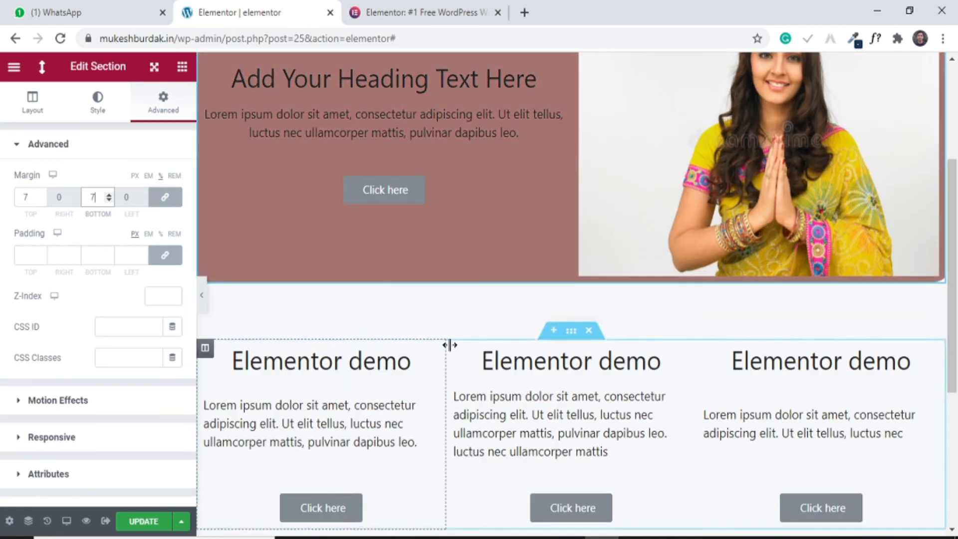
{"action": "left_click", "coordinate": [109, 196]}
{"action": "left_click", "coordinate": [110, 196]}
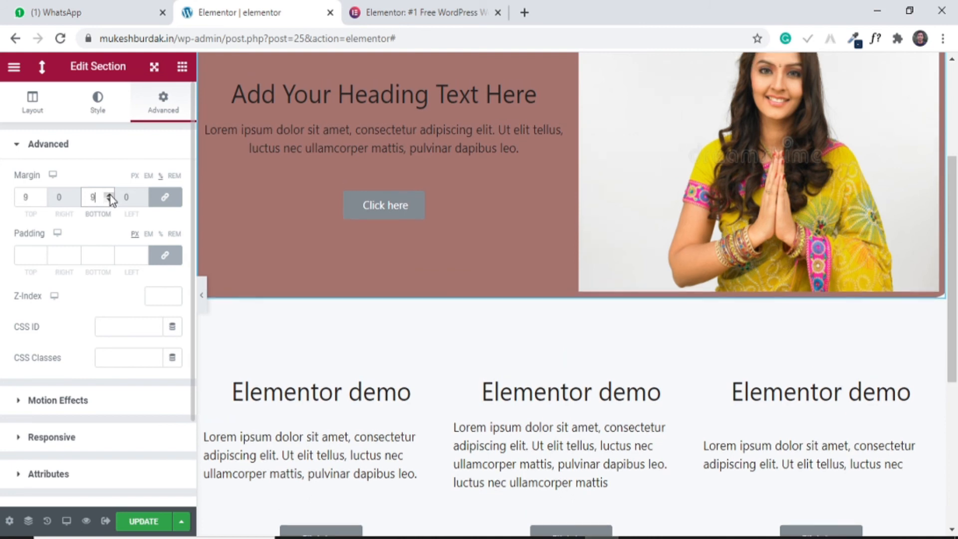
Raise the top section's linked top and bottom margins to 11%, compare the spacing around it, and clear the margin values.
{"action": "left_click", "coordinate": [110, 195]}
{"action": "left_click", "coordinate": [110, 195]}
{"action": "scroll", "coordinate": [392, 416], "scroll_direction": "up", "scroll_amount": 4}
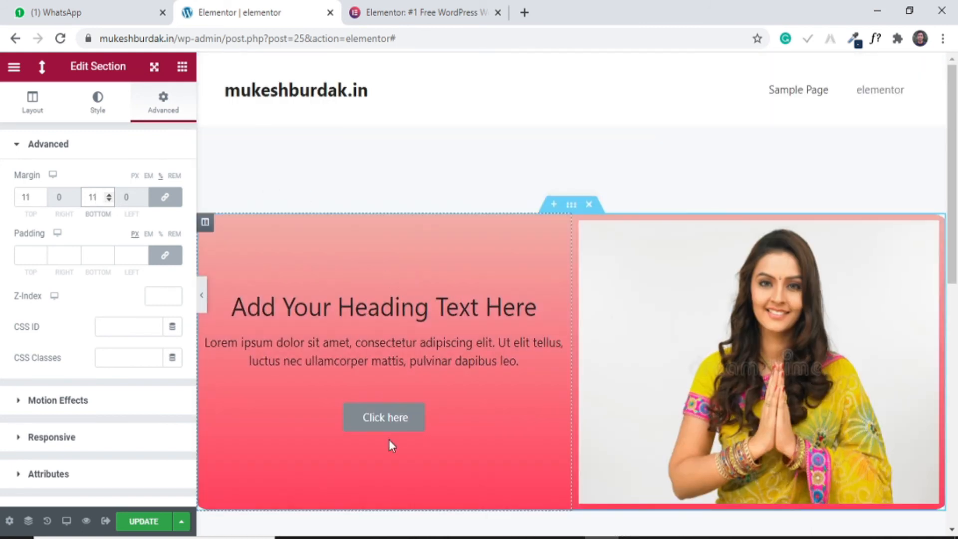
{"action": "scroll", "coordinate": [313, 173], "scroll_direction": "down", "scroll_amount": 8}
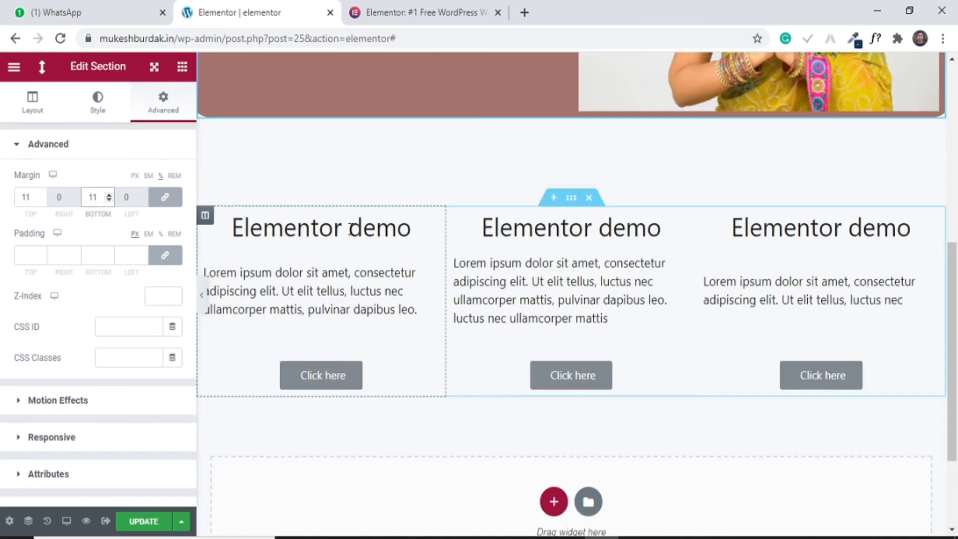
{"action": "scroll", "coordinate": [313, 228], "scroll_direction": "up", "scroll_amount": 8}
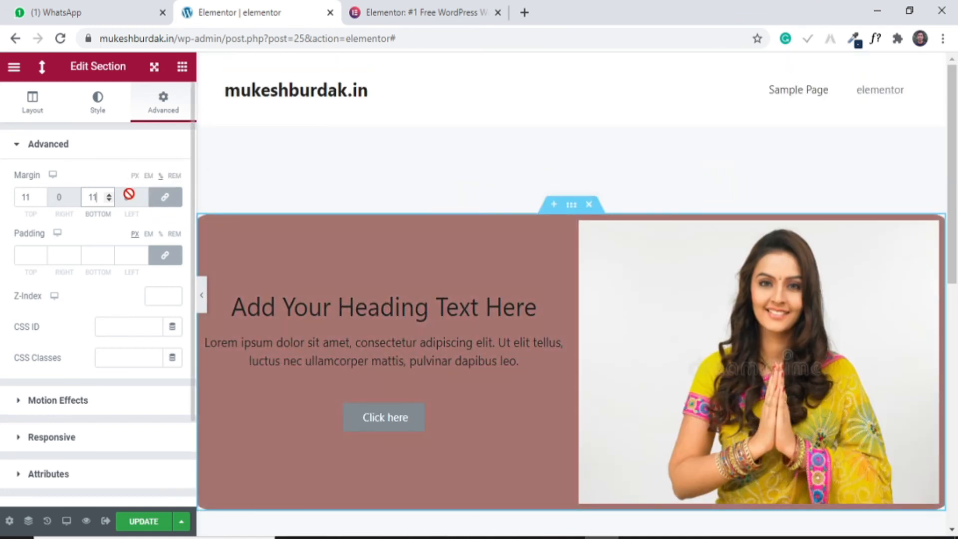
{"action": "key", "text": "BackSpace"}
{"action": "key", "text": "BackSpace"}
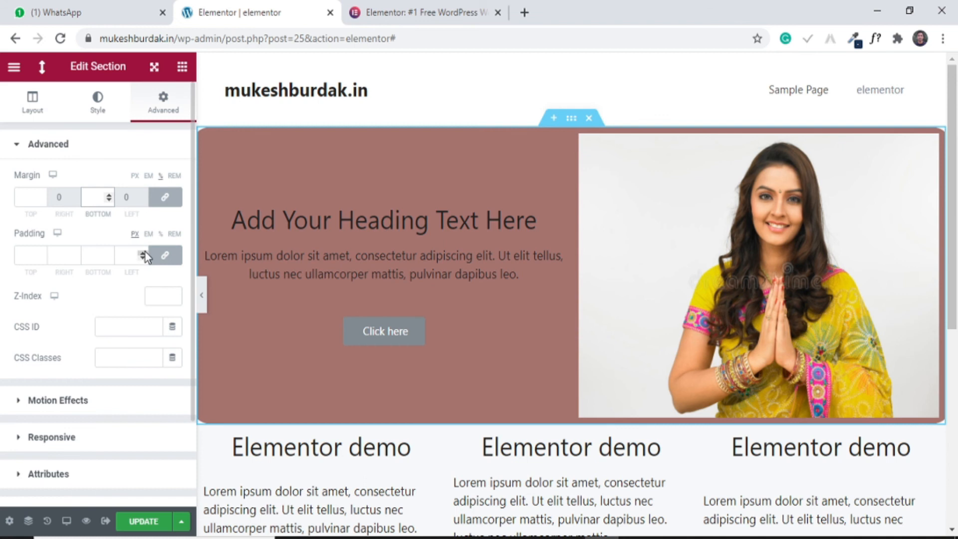
Switch the top section's padding unit to percent and raise all four linked padding values to 17%.
{"action": "left_click", "coordinate": [161, 235]}
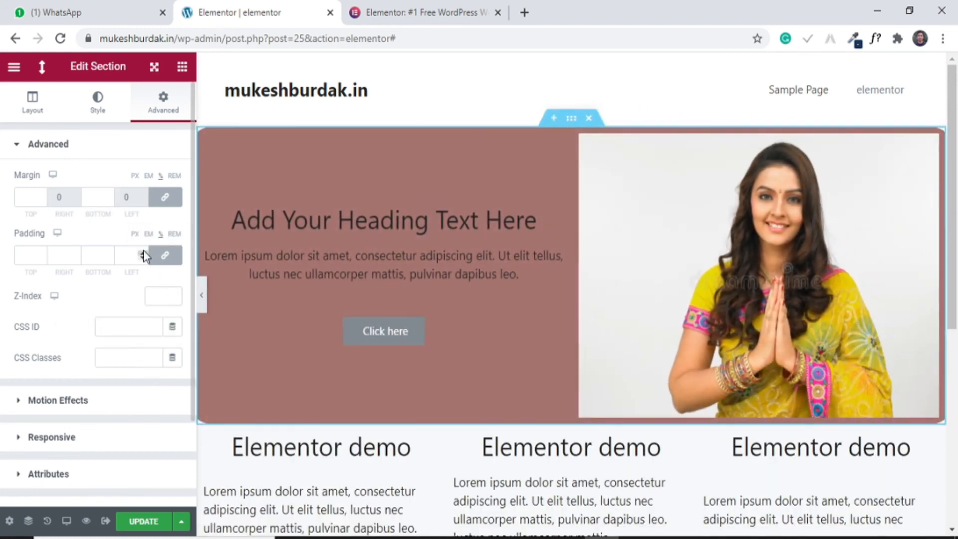
{"action": "left_click", "coordinate": [143, 252]}
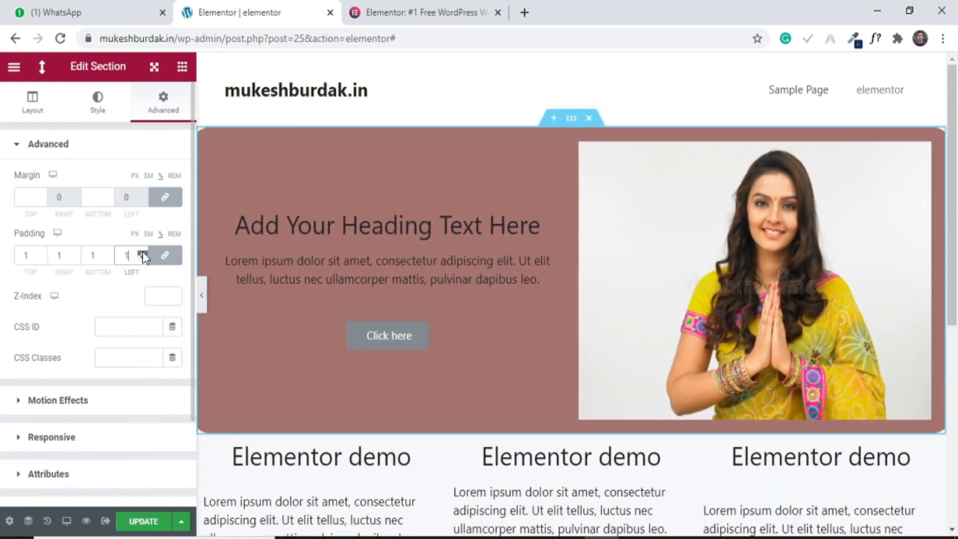
{"action": "left_click", "coordinate": [142, 252]}
{"action": "left_click", "coordinate": [143, 252]}
{"action": "left_click", "coordinate": [142, 252]}
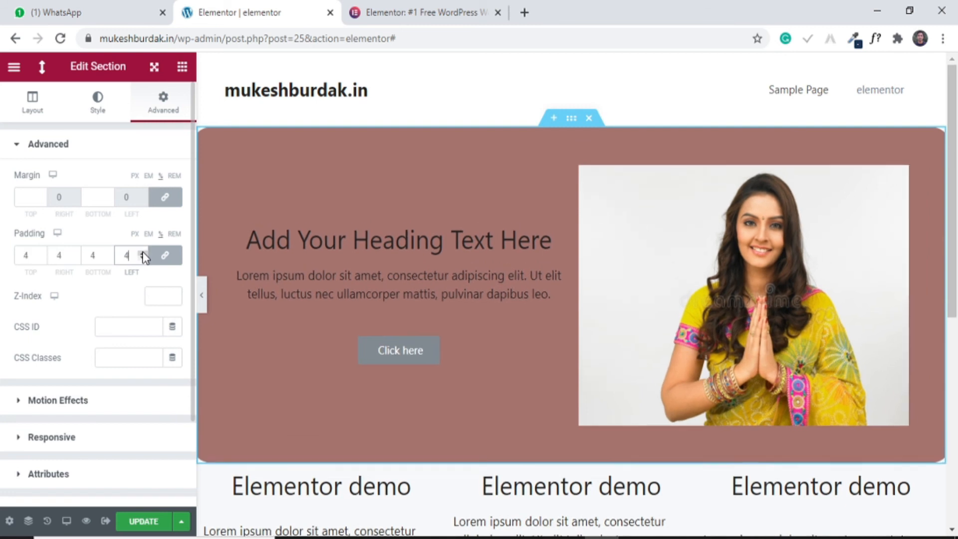
{"action": "left_click", "coordinate": [143, 252]}
{"action": "left_click", "coordinate": [143, 252]}
{"action": "left_click", "coordinate": [143, 252]}
{"action": "left_click", "coordinate": [143, 252]}
{"action": "left_click", "coordinate": [142, 252]}
{"action": "left_click", "coordinate": [143, 252]}
{"action": "left_click", "coordinate": [143, 252]}
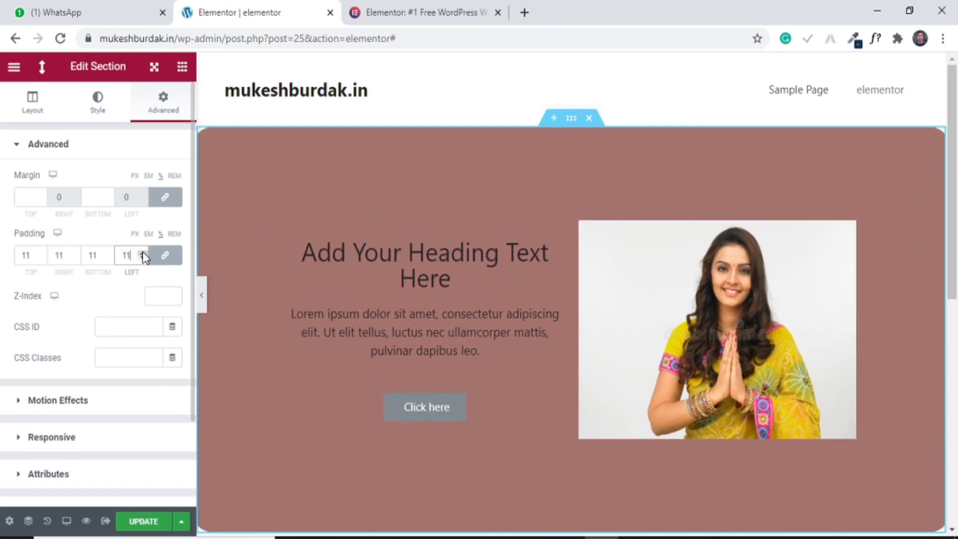
{"action": "left_click", "coordinate": [143, 252]}
{"action": "left_click", "coordinate": [142, 252]}
{"action": "left_click", "coordinate": [143, 252]}
{"action": "left_click", "coordinate": [143, 252]}
{"action": "left_click", "coordinate": [142, 252]}
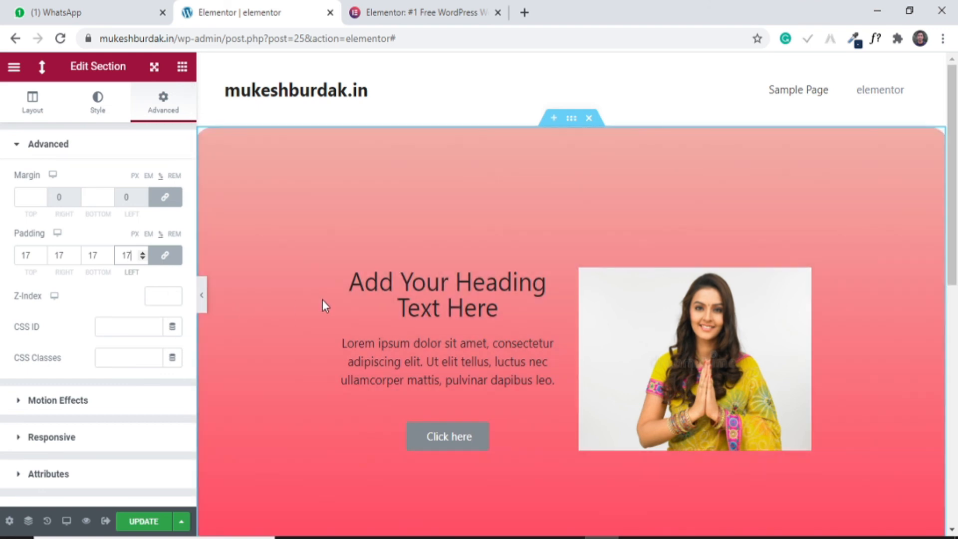
{"action": "scroll", "coordinate": [693, 397], "scroll_direction": "down", "scroll_amount": 4}
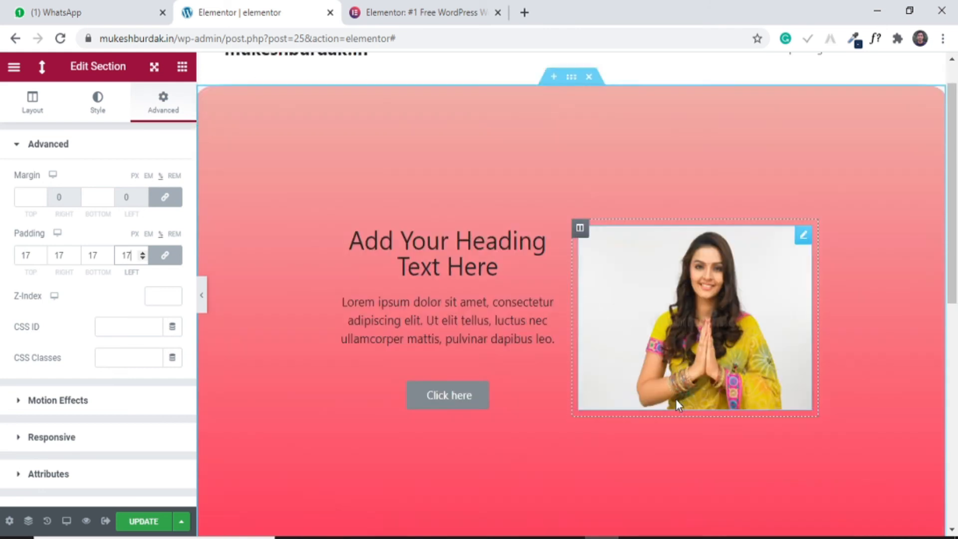
{"action": "scroll", "coordinate": [522, 325], "scroll_direction": "up", "scroll_amount": 4}
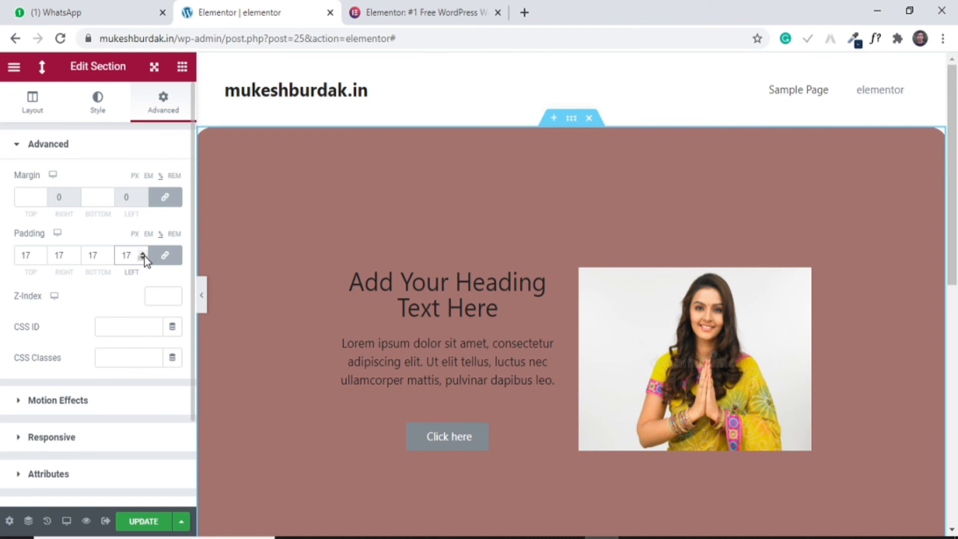
Clear the top section's linked padding values and unlink its four sides.
{"action": "key", "text": "BackSpace"}
{"action": "key", "text": "BackSpace"}
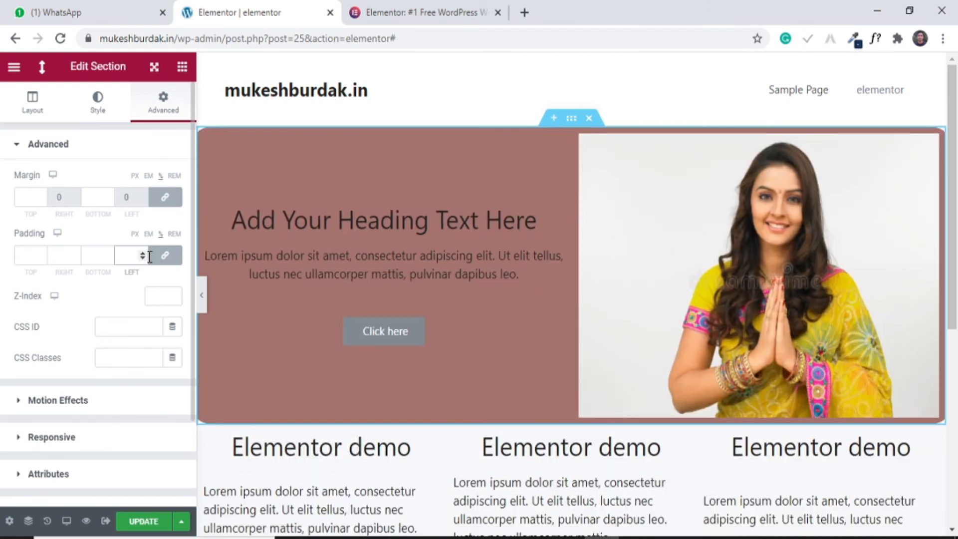
{"action": "left_click", "coordinate": [165, 255]}
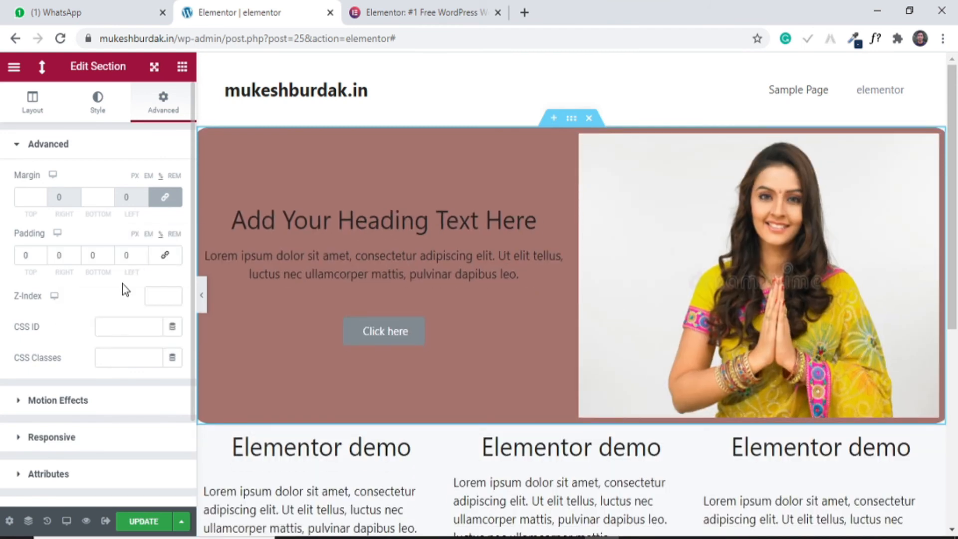
Try raising only the top section's left padding to 37%, and return it to 0%.
{"action": "left_click", "coordinate": [144, 259]}
{"action": "left_click", "coordinate": [143, 259]}
{"action": "left_click", "coordinate": [146, 254]}
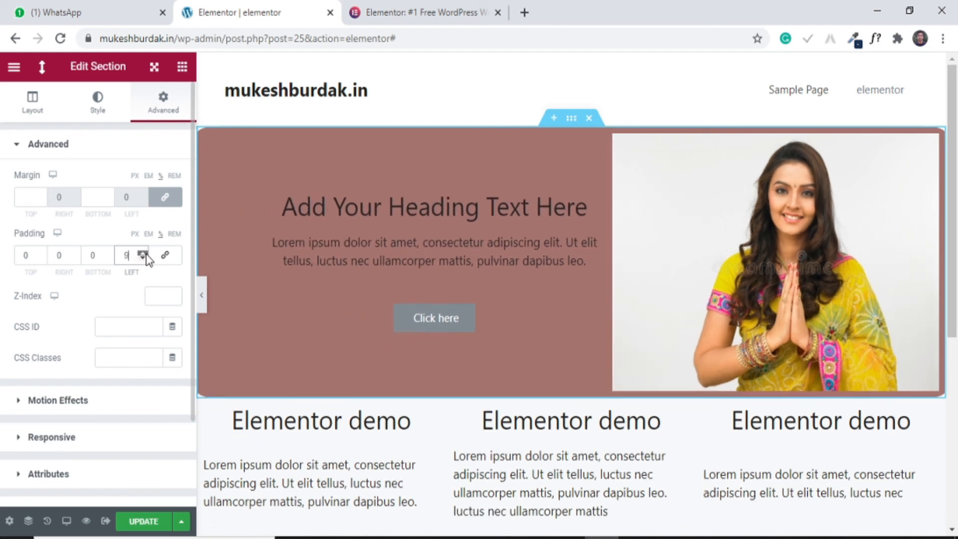
{"action": "left_click", "coordinate": [144, 253]}
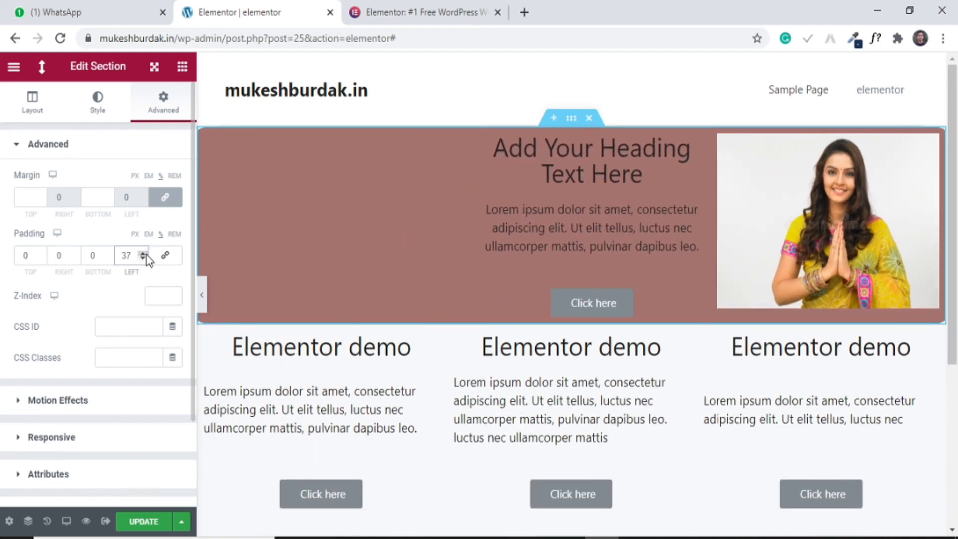
{"action": "left_click", "coordinate": [145, 262]}
{"action": "left_click", "coordinate": [146, 261]}
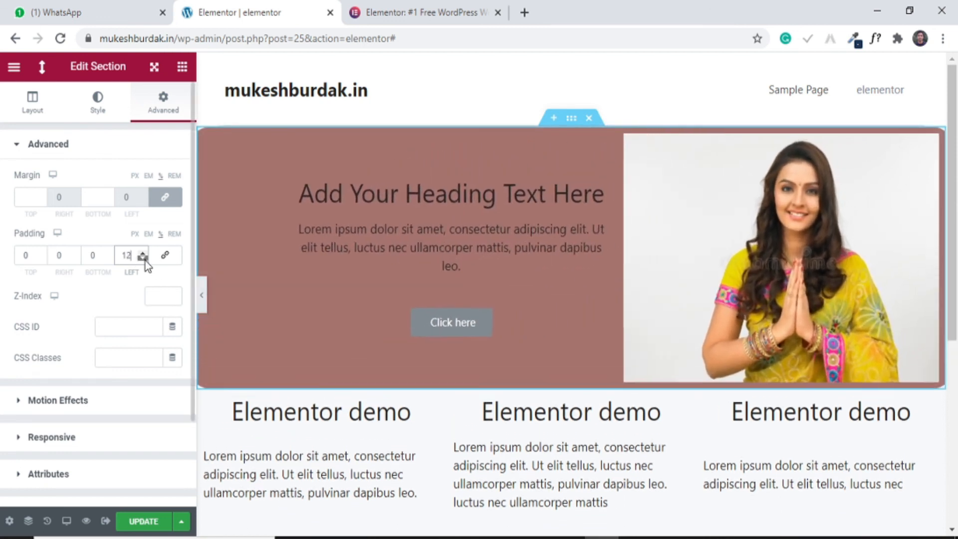
{"action": "left_click", "coordinate": [145, 262]}
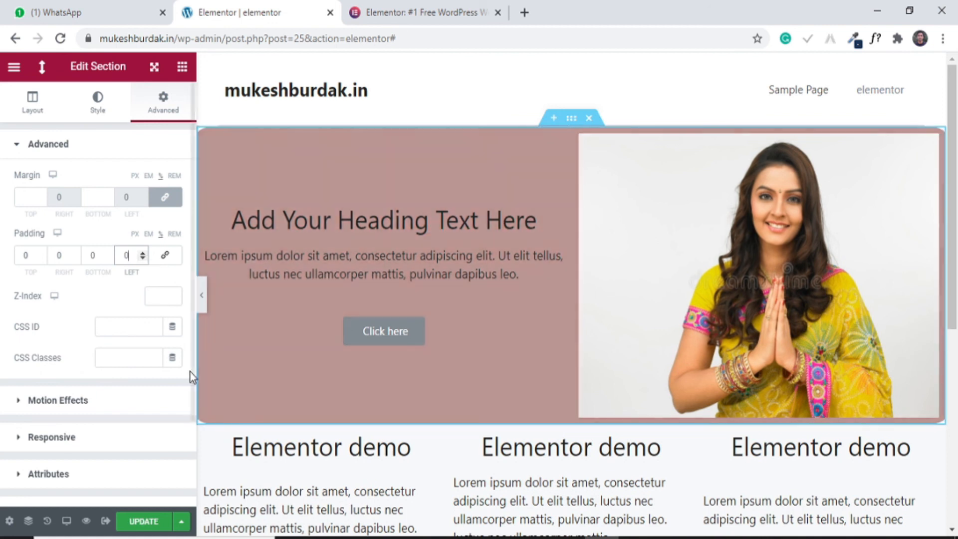
Open the top section's Motion Effects and try the Fade In, Fade In Down, Fade In Left, Fade In Right and Fade In Up entrance animations.
{"action": "left_click", "coordinate": [105, 154]}
{"action": "left_click", "coordinate": [87, 189]}
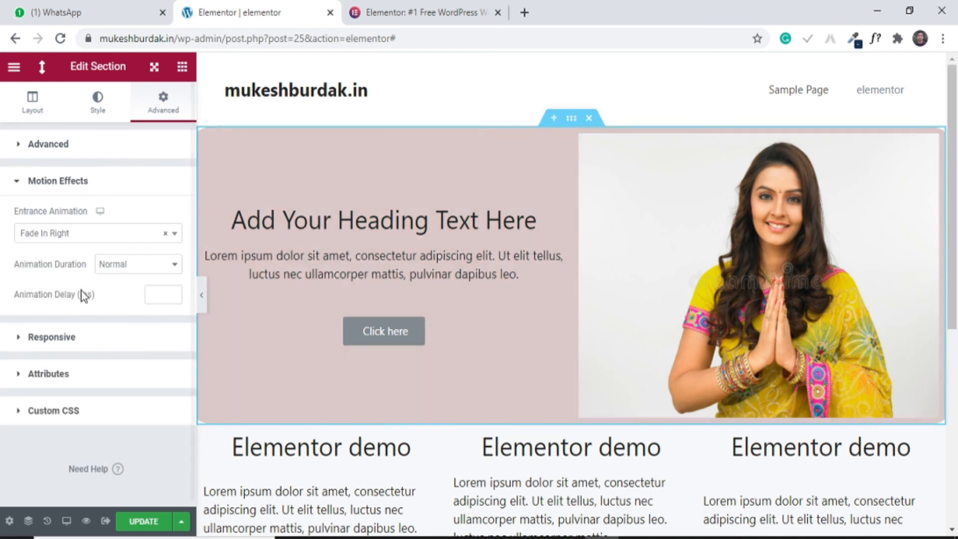
{"action": "left_click", "coordinate": [40, 235]}
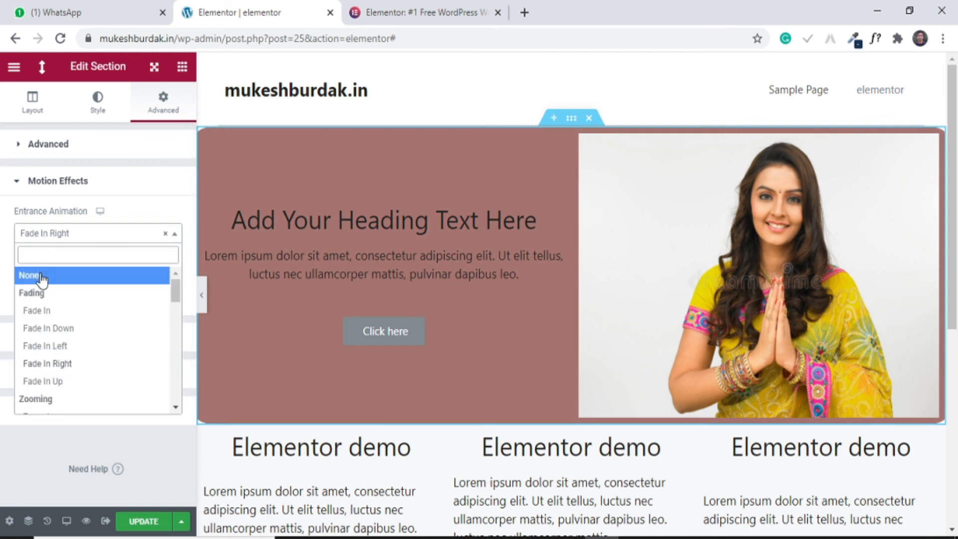
{"action": "left_click", "coordinate": [60, 315]}
{"action": "left_click", "coordinate": [67, 233]}
{"action": "left_click", "coordinate": [48, 328]}
{"action": "left_click", "coordinate": [72, 240]}
{"action": "left_click", "coordinate": [64, 346]}
{"action": "left_click", "coordinate": [66, 234]}
{"action": "left_click", "coordinate": [71, 363]}
{"action": "left_click", "coordinate": [77, 239]}
{"action": "left_click", "coordinate": [64, 381]}
Try several more entrance animations on the top section, including Bounce In and Bounce In Down.
{"action": "left_click", "coordinate": [75, 238]}
{"action": "scroll", "coordinate": [94, 385], "scroll_direction": "down", "scroll_amount": 4}
{"action": "left_click", "coordinate": [67, 327]}
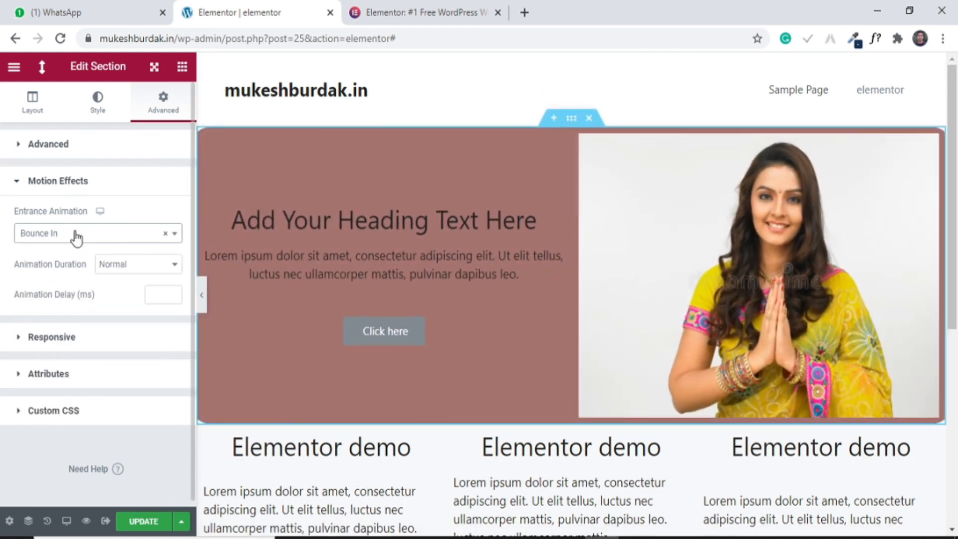
{"action": "left_click", "coordinate": [75, 236]}
{"action": "scroll", "coordinate": [75, 315], "scroll_direction": "up", "scroll_amount": 2}
{"action": "left_click", "coordinate": [79, 283]}
{"action": "left_click", "coordinate": [75, 234]}
{"action": "left_click", "coordinate": [79, 275]}
{"action": "left_click", "coordinate": [81, 238]}
{"action": "left_click", "coordinate": [80, 381]}
Try the Rotate In Down Left entrance animation on the top section.
{"action": "left_click", "coordinate": [94, 237]}
{"action": "scroll", "coordinate": [103, 349], "scroll_direction": "down", "scroll_amount": 2}
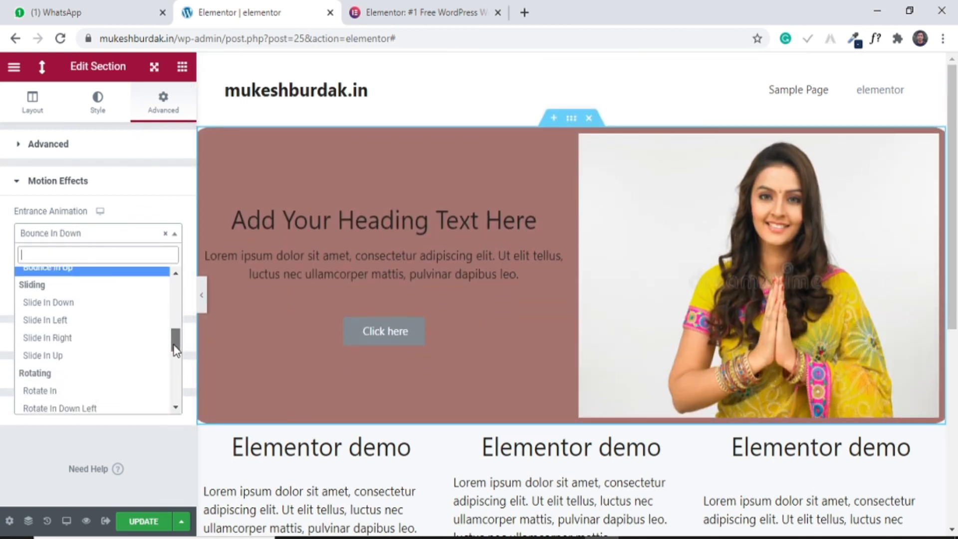
{"action": "left_click", "coordinate": [103, 352]}
{"action": "left_click", "coordinate": [84, 234]}
{"action": "left_click", "coordinate": [78, 346]}
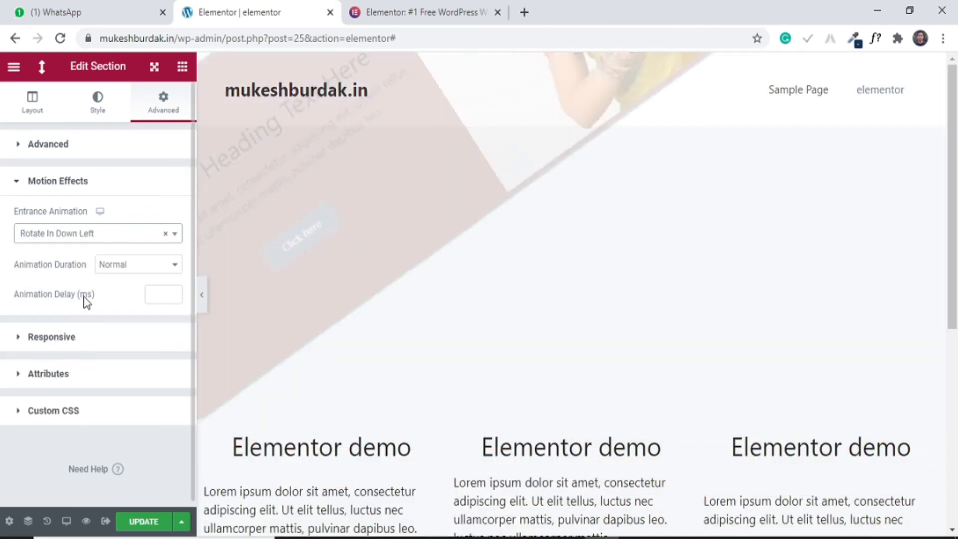
Try the Rubber Band, Shake and Swing entrance animations on the top section.
{"action": "left_click", "coordinate": [84, 238]}
{"action": "scroll", "coordinate": [172, 363], "scroll_direction": "down", "scroll_amount": 2}
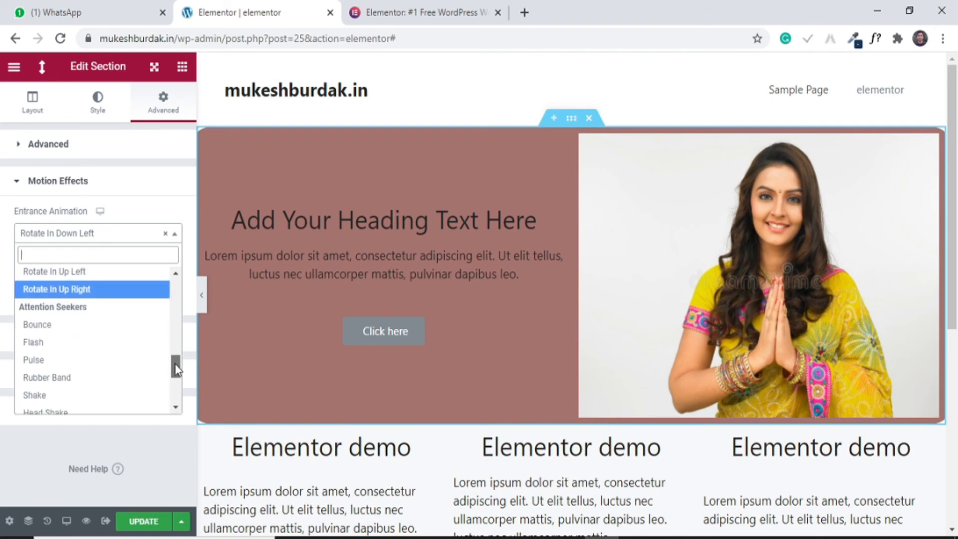
{"action": "mouse_move", "coordinate": [172, 364]}
{"action": "left_mouse_down"}
{"action": "mouse_move", "coordinate": [171, 393]}
{"action": "mouse_move", "coordinate": [170, 349]}
{"action": "left_mouse_up"}
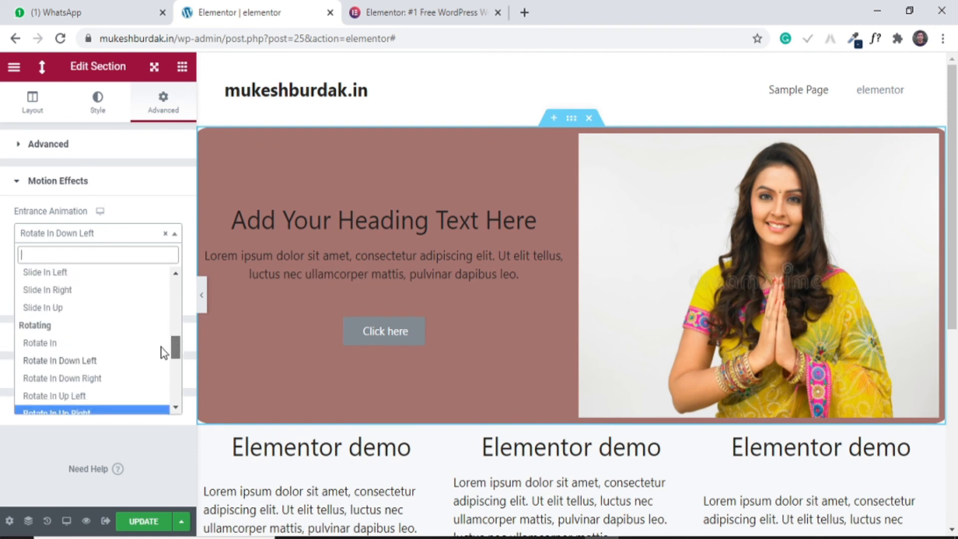
{"action": "scroll", "coordinate": [88, 394], "scroll_direction": "down", "scroll_amount": 3}
{"action": "left_click", "coordinate": [80, 279]}
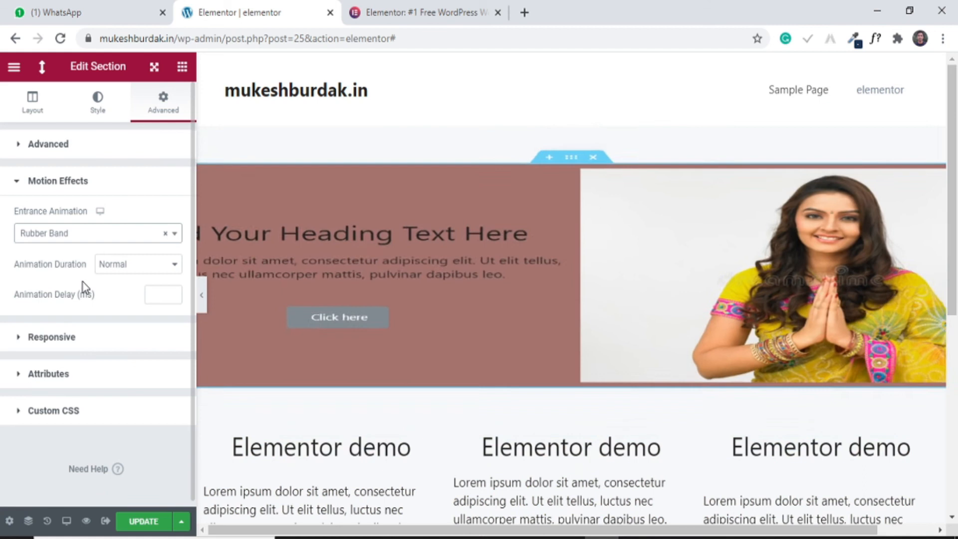
{"action": "left_click", "coordinate": [98, 235]}
{"action": "left_click", "coordinate": [95, 309]}
{"action": "left_click", "coordinate": [95, 235]}
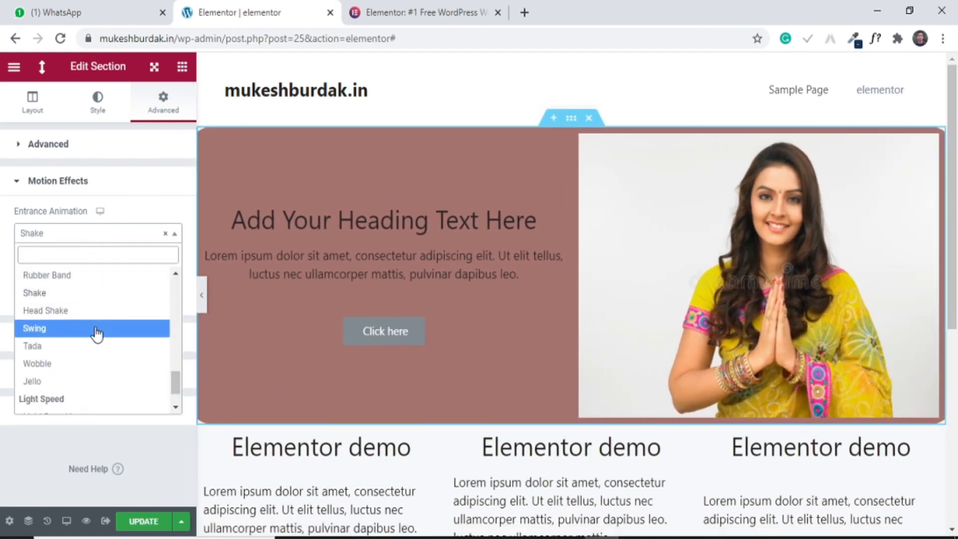
{"action": "left_click", "coordinate": [95, 331]}
Try further entrance animations listed below Swing on the top section and collapse the Motion Effects settings.
{"action": "left_click", "coordinate": [101, 239]}
{"action": "left_click", "coordinate": [93, 312]}
{"action": "left_click", "coordinate": [92, 234]}
{"action": "left_click", "coordinate": [93, 316]}
{"action": "left_click", "coordinate": [91, 235]}
{"action": "left_click", "coordinate": [85, 333]}
{"action": "left_click", "coordinate": [94, 235]}
{"action": "left_click", "coordinate": [81, 369]}
{"action": "left_click", "coordinate": [96, 238]}
{"action": "left_click", "coordinate": [75, 404]}
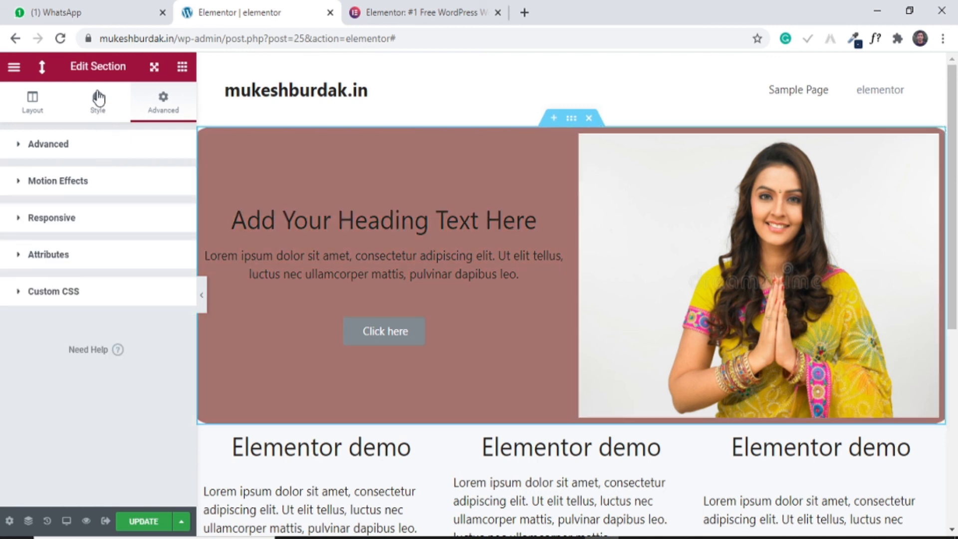
{"action": "left_click", "coordinate": [58, 181]}
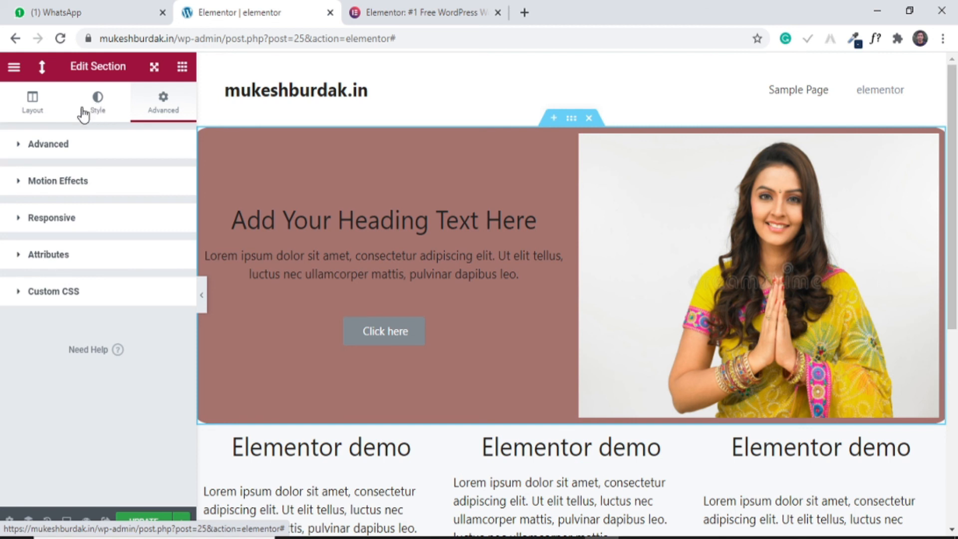
Review the top section's Layout, Style and Advanced settings groups.
{"action": "left_click", "coordinate": [84, 114]}
{"action": "left_click", "coordinate": [30, 113]}
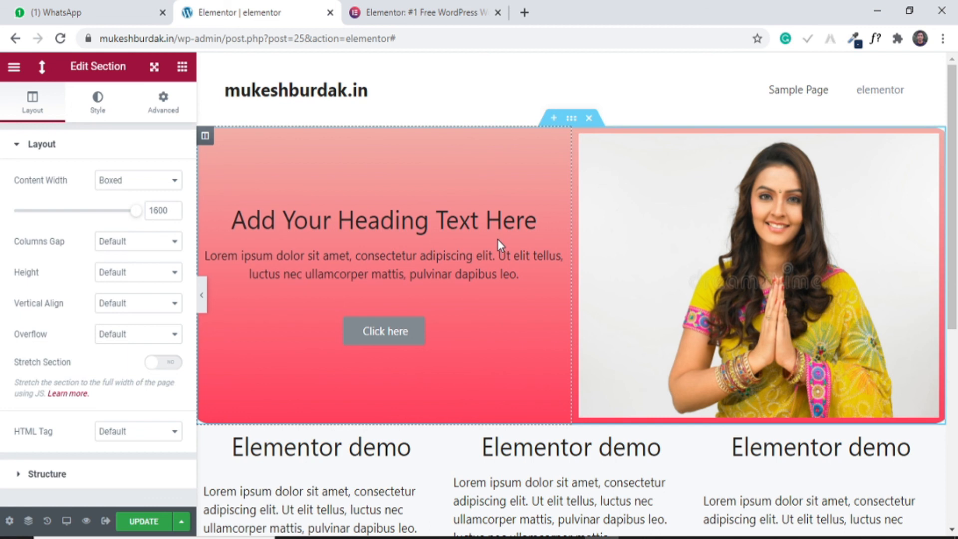
{"action": "left_click", "coordinate": [573, 119]}
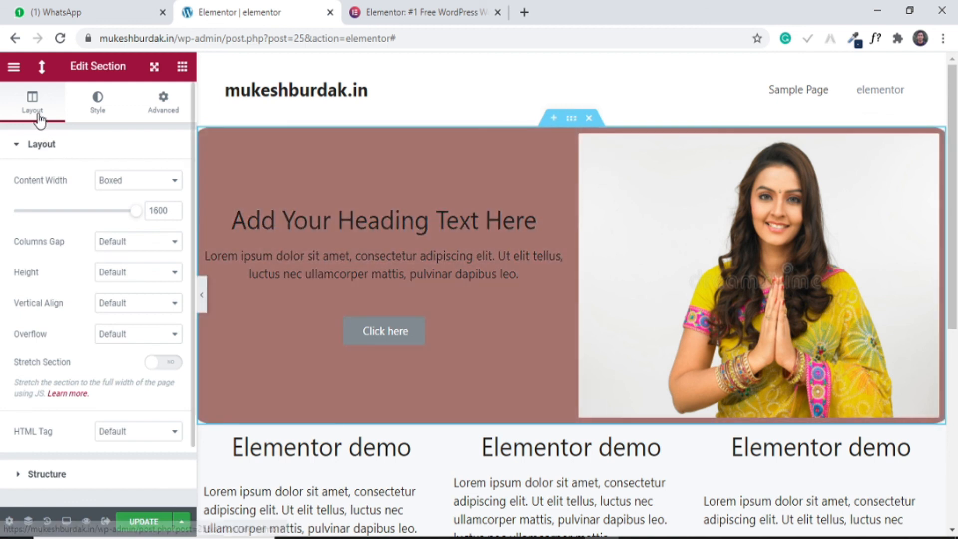
{"action": "left_click", "coordinate": [35, 147]}
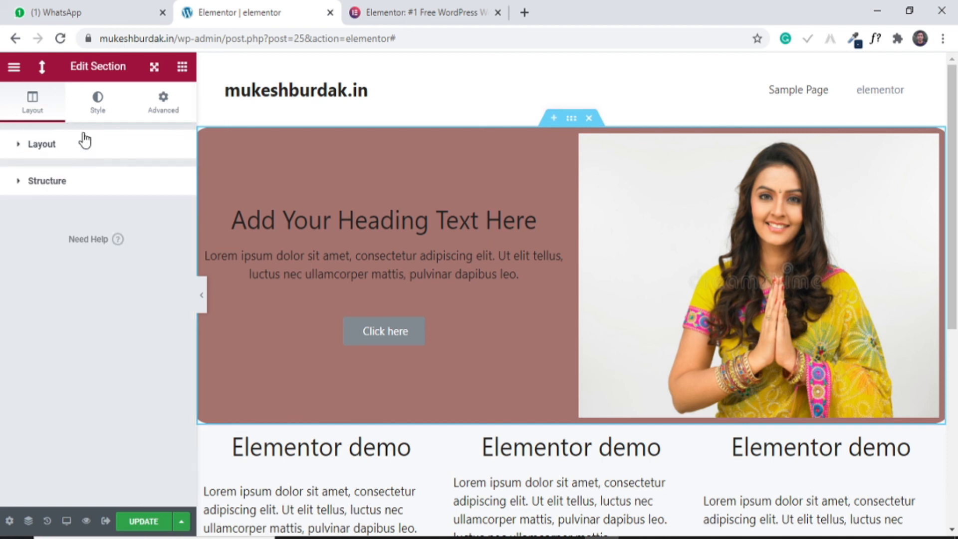
{"action": "left_click", "coordinate": [97, 102]}
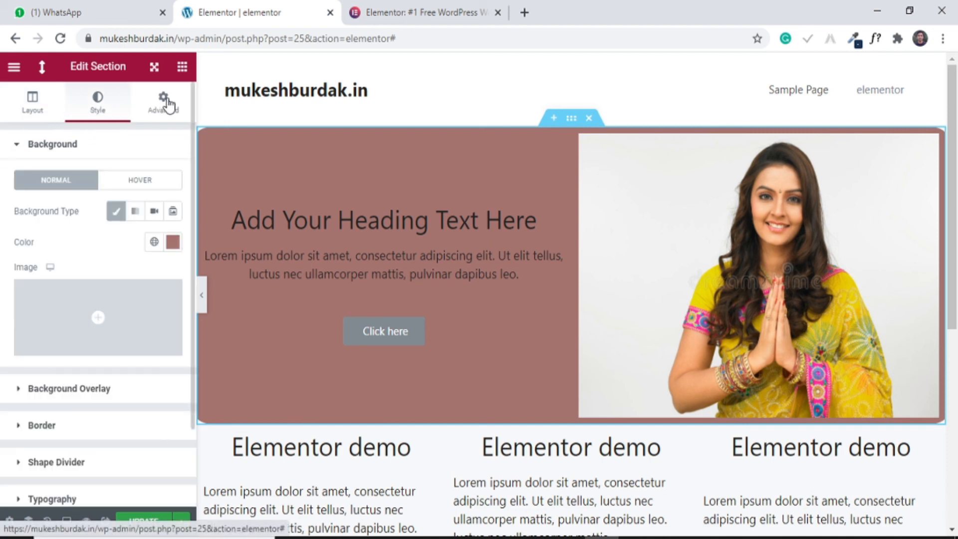
{"action": "left_click", "coordinate": [164, 103]}
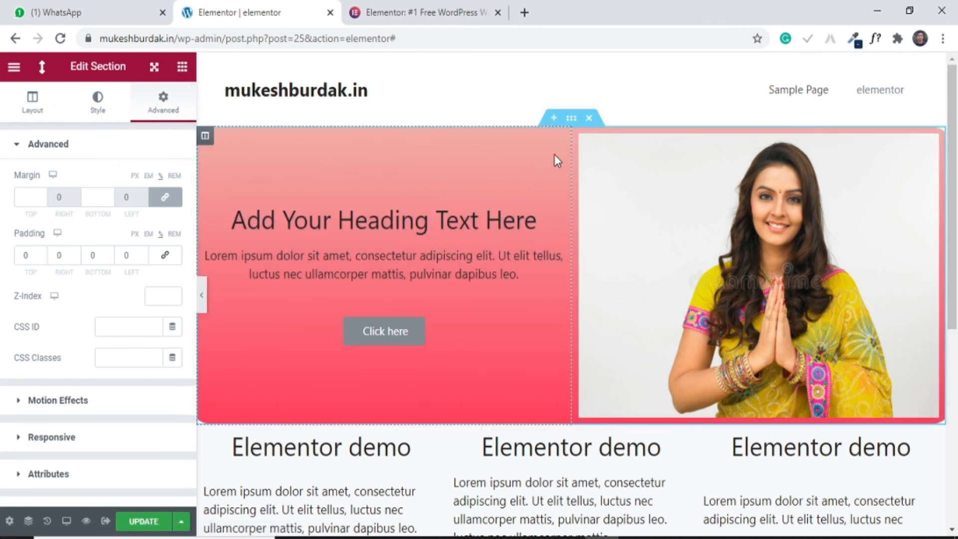
Open the top section's button settings, and review the Style, Advanced and Content settings of the paragraph above it.
{"action": "left_click", "coordinate": [557, 328]}
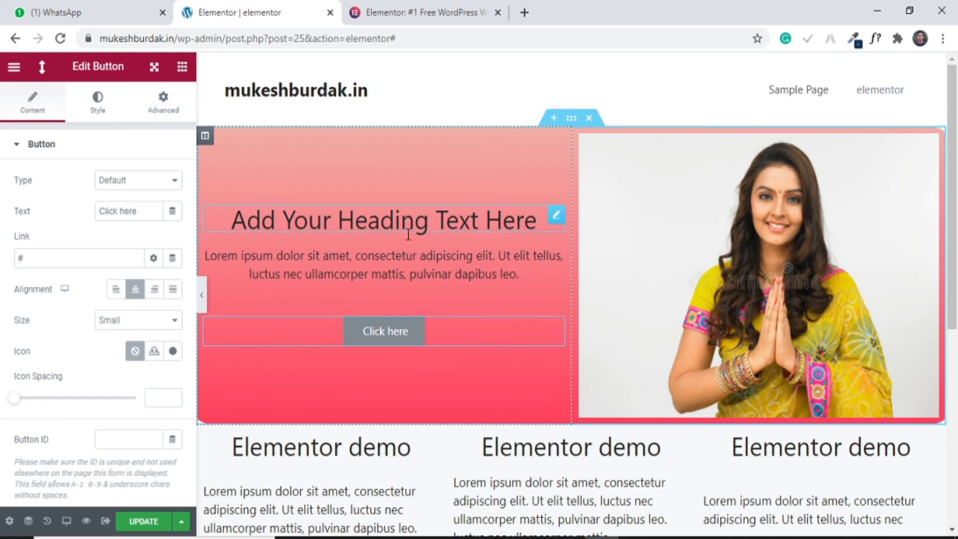
{"action": "left_click", "coordinate": [556, 254]}
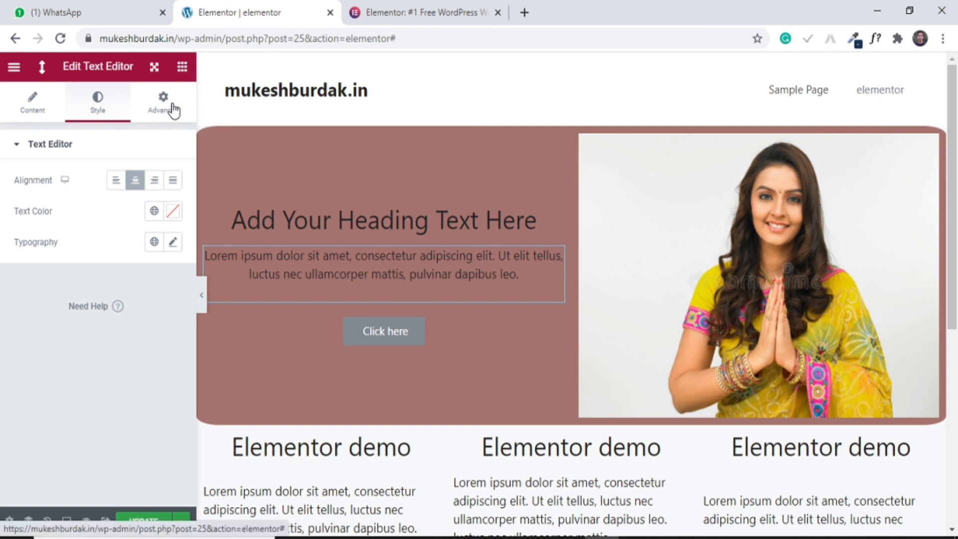
{"action": "left_click", "coordinate": [173, 110]}
{"action": "left_click", "coordinate": [44, 113]}
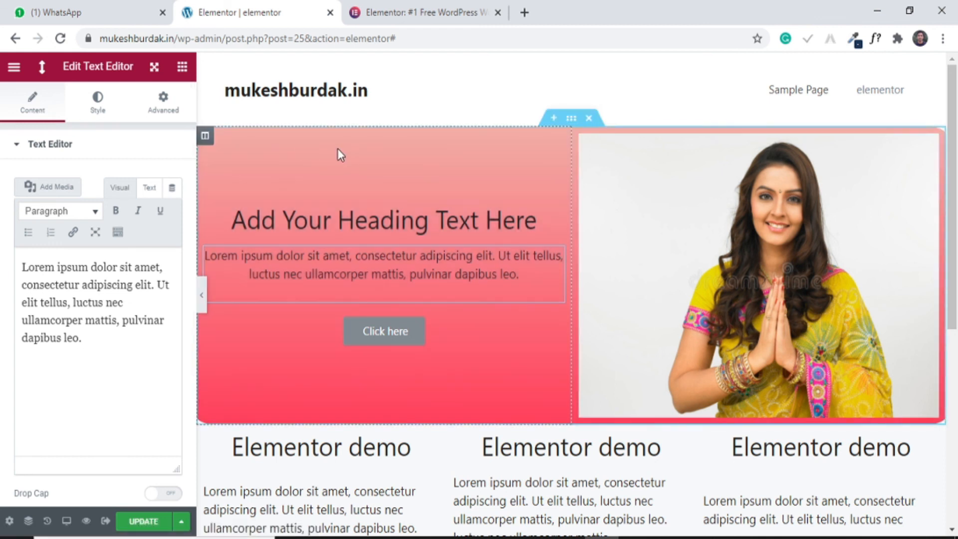
Open the first column's Elementor demo heading for editing and view its Advanced margin and padding settings.
{"action": "scroll", "coordinate": [449, 200], "scroll_direction": "down", "scroll_amount": 3}
{"action": "left_click", "coordinate": [321, 270]}
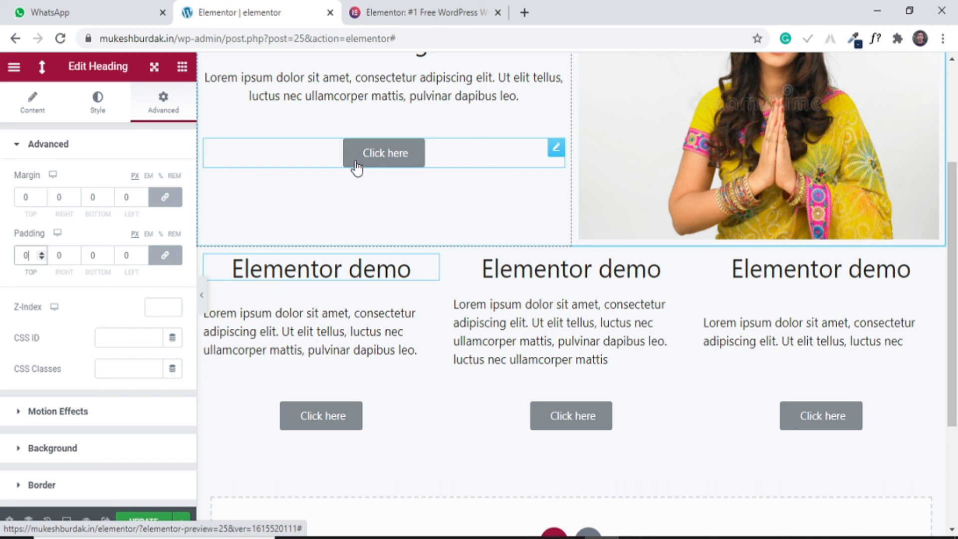
{"action": "scroll", "coordinate": [425, 220], "scroll_direction": "up", "scroll_amount": 3}
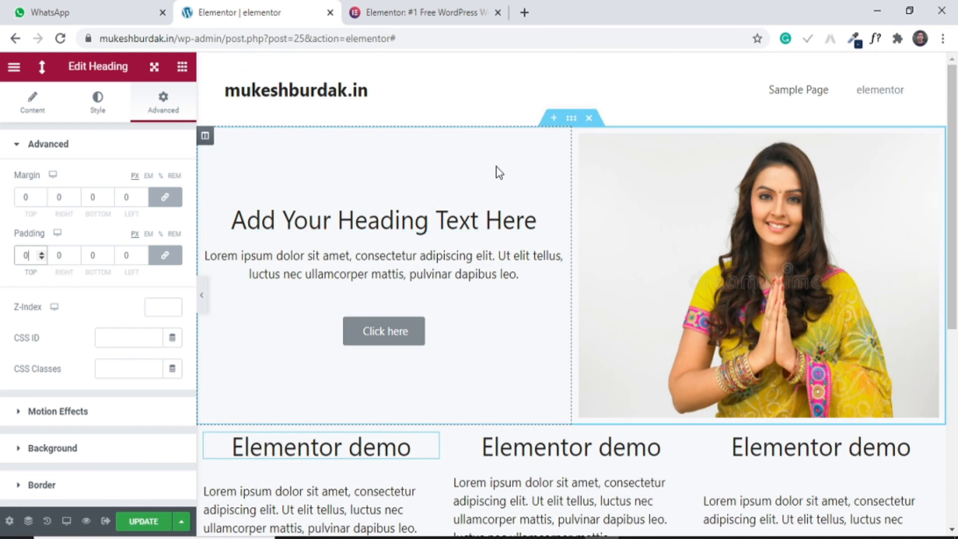